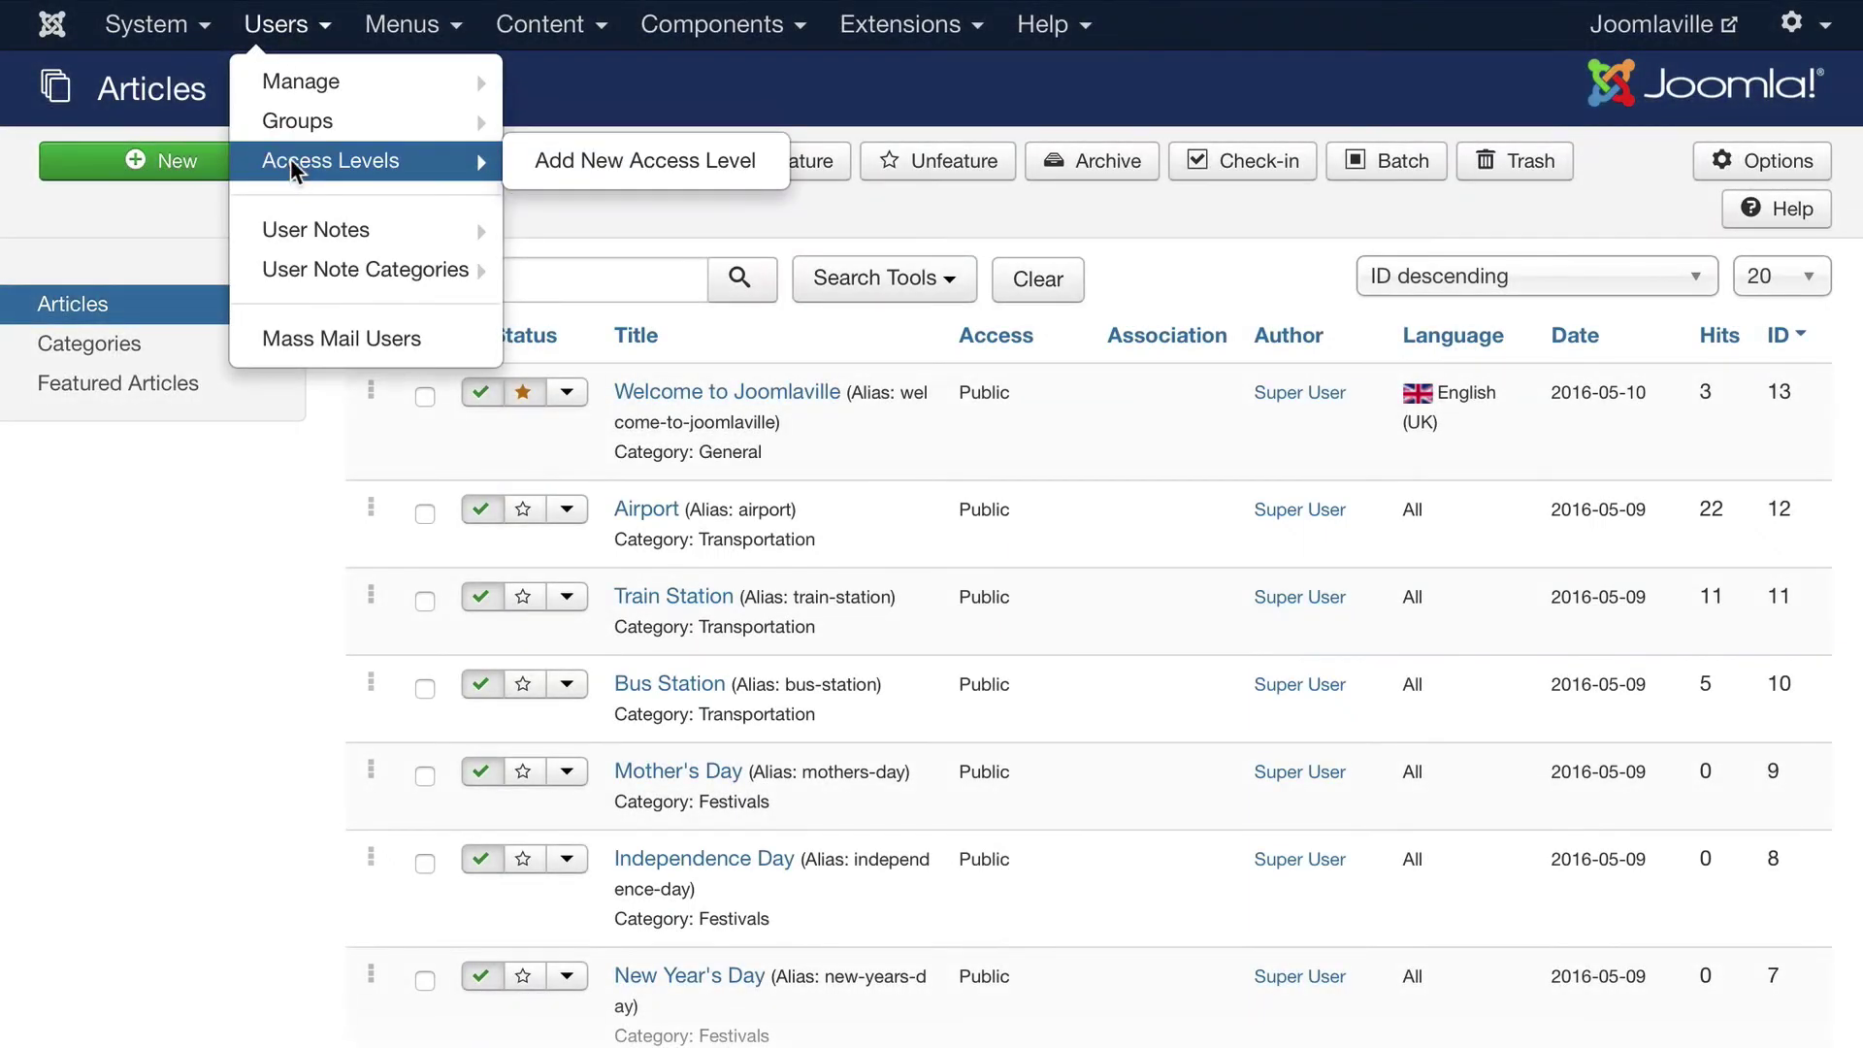
Glance over the Viewing Access Levels list, then switch to the User Groups list
left_click(289, 159)
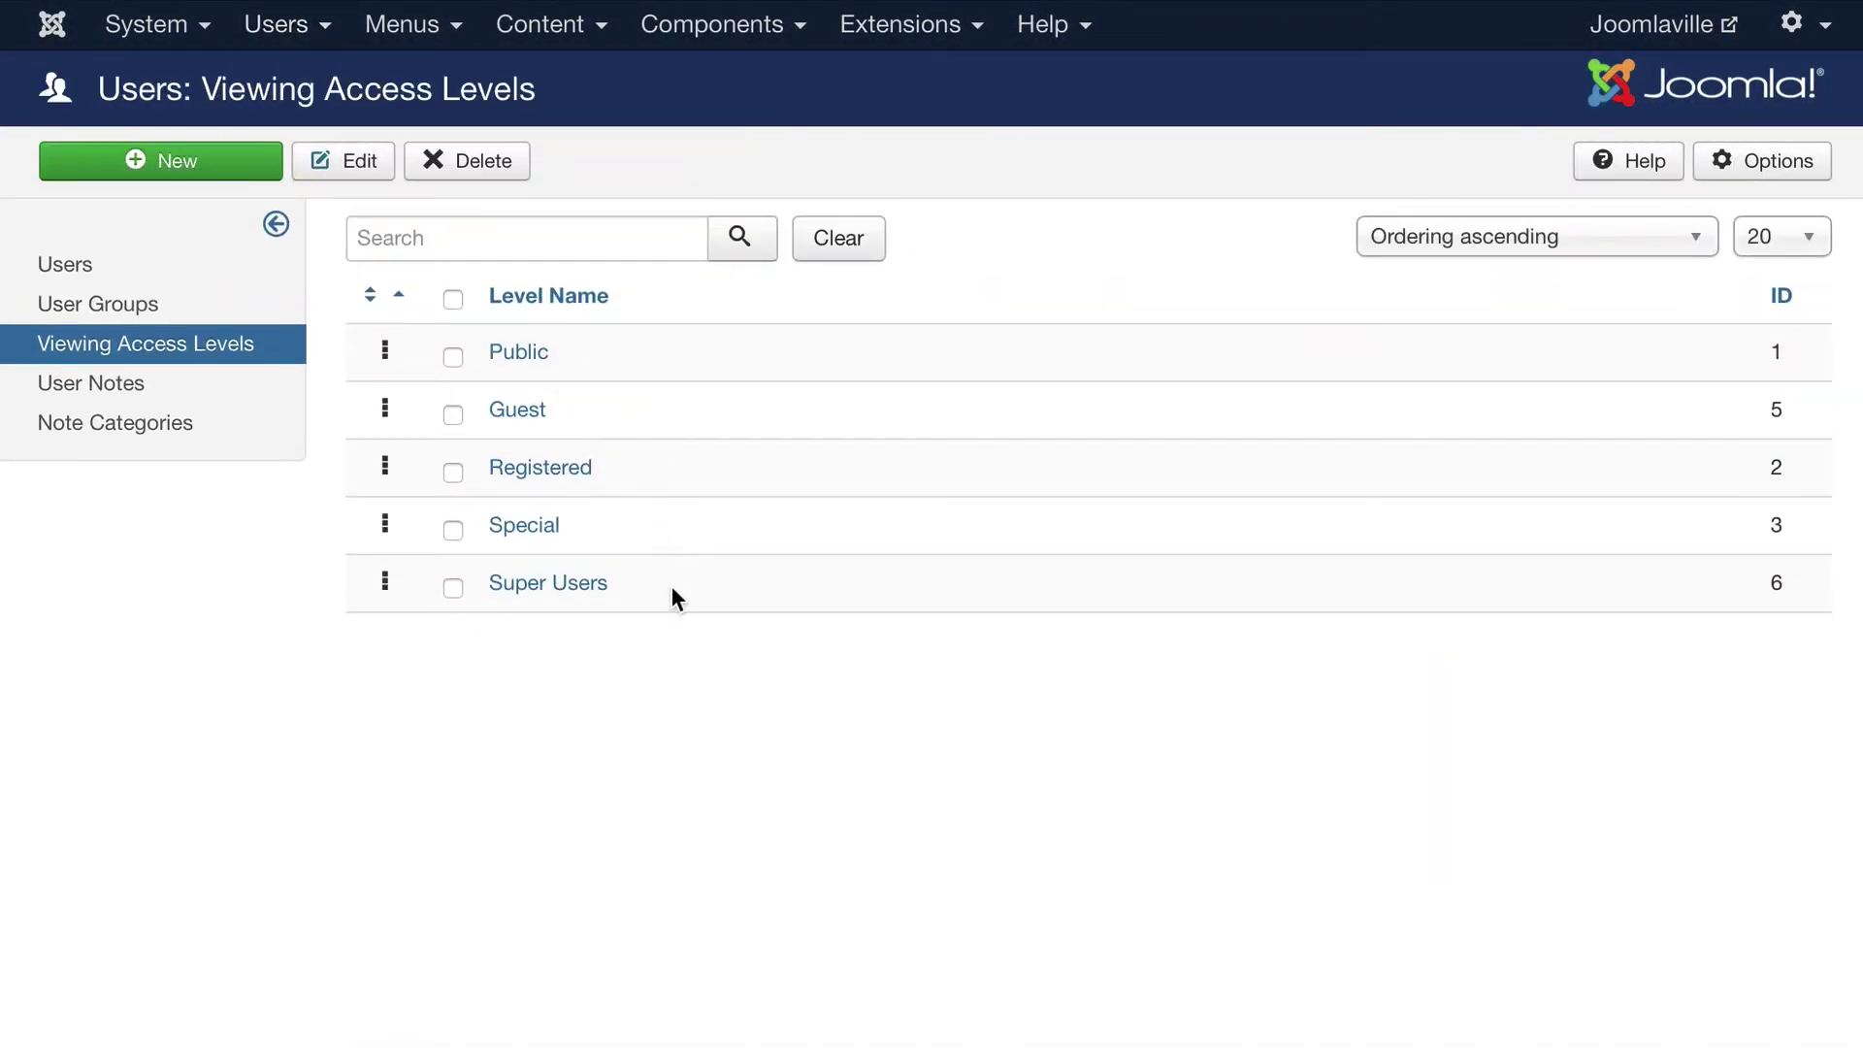
left_click(264, 24)
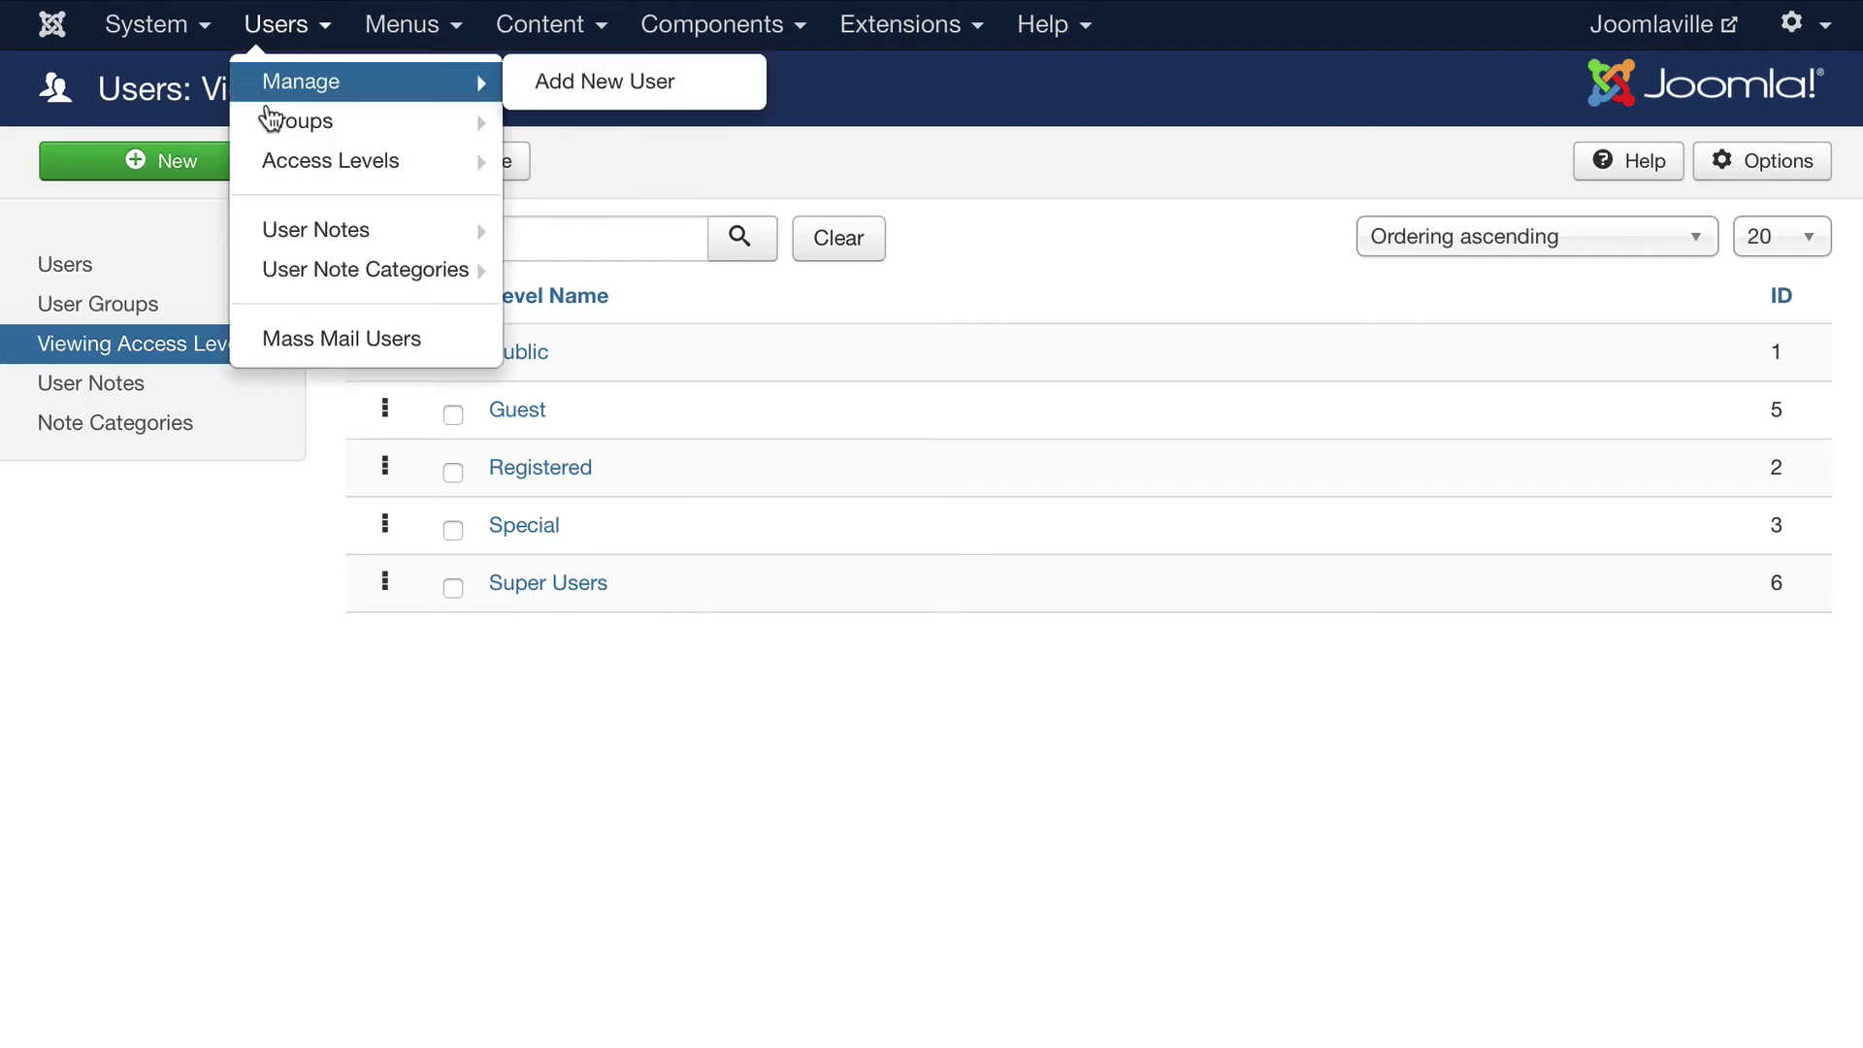
left_click(259, 131)
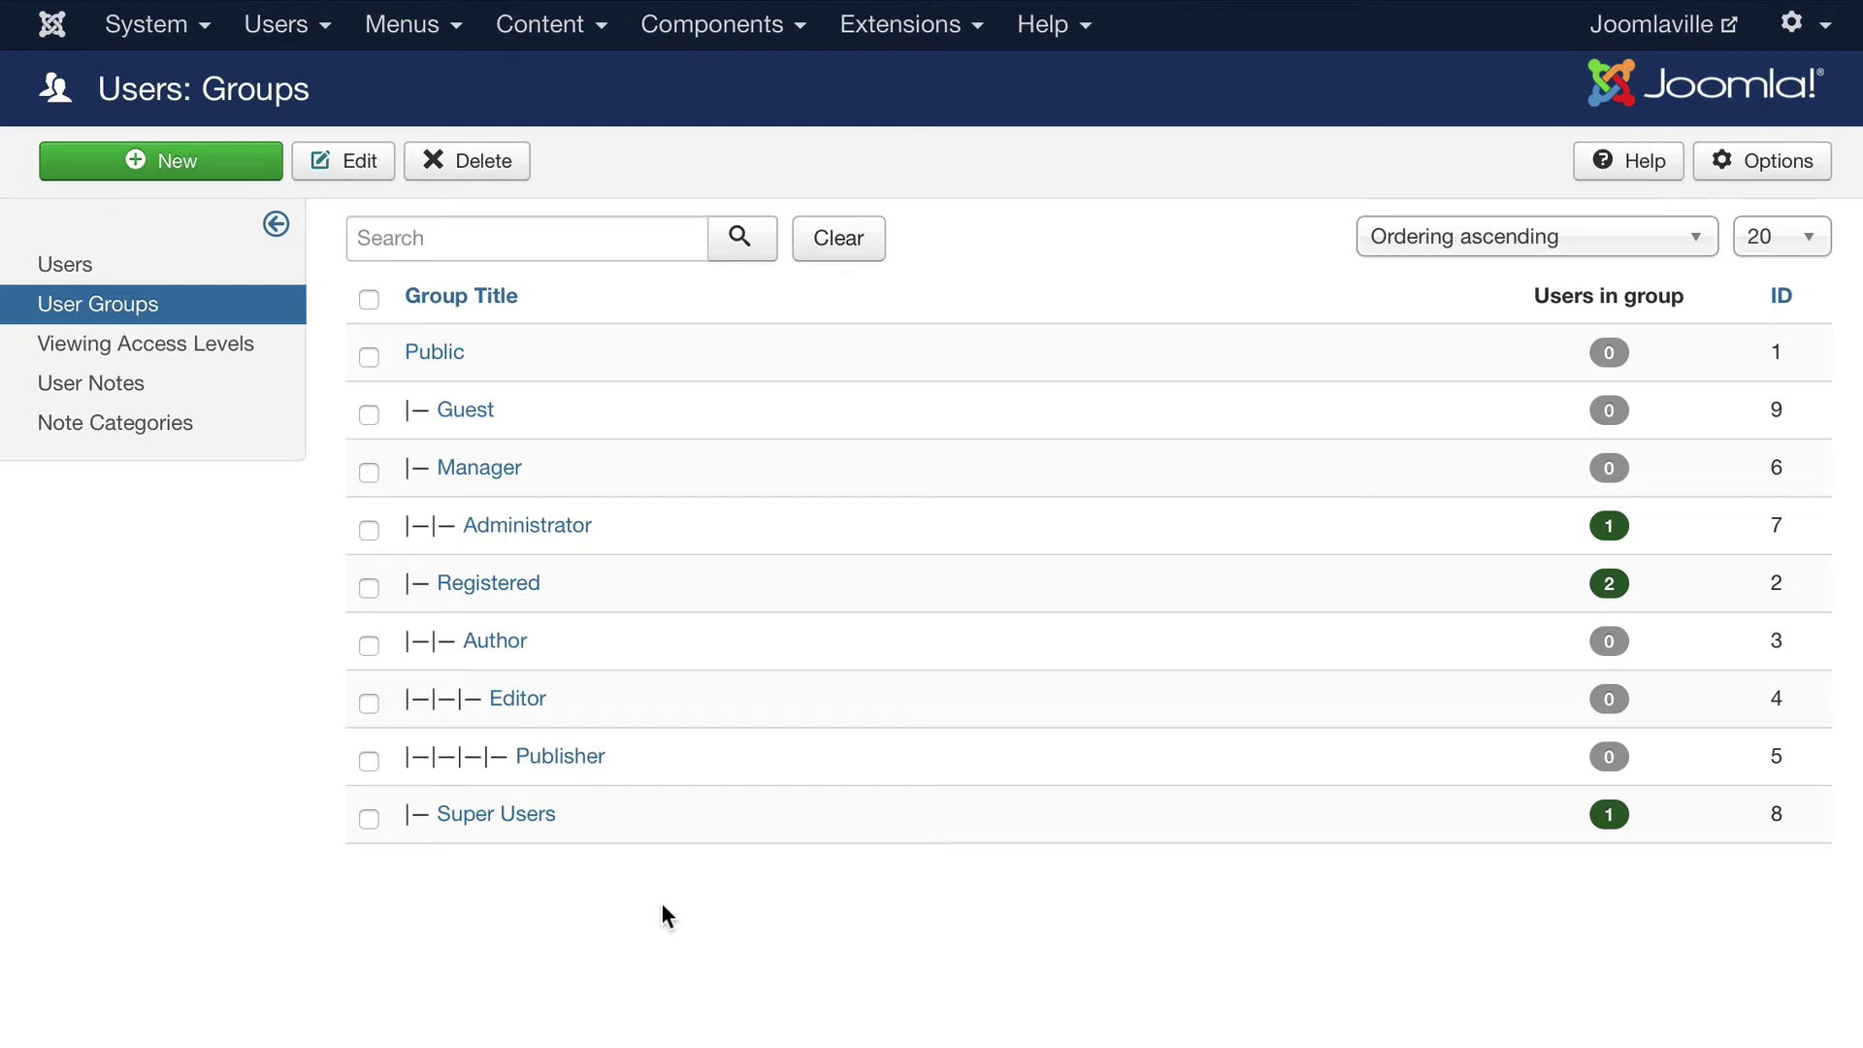
Add a user group titled 'Board Members' with Registered as its parent, and save it
left_click(181, 161)
type("Board Members")
left_click(404, 440)
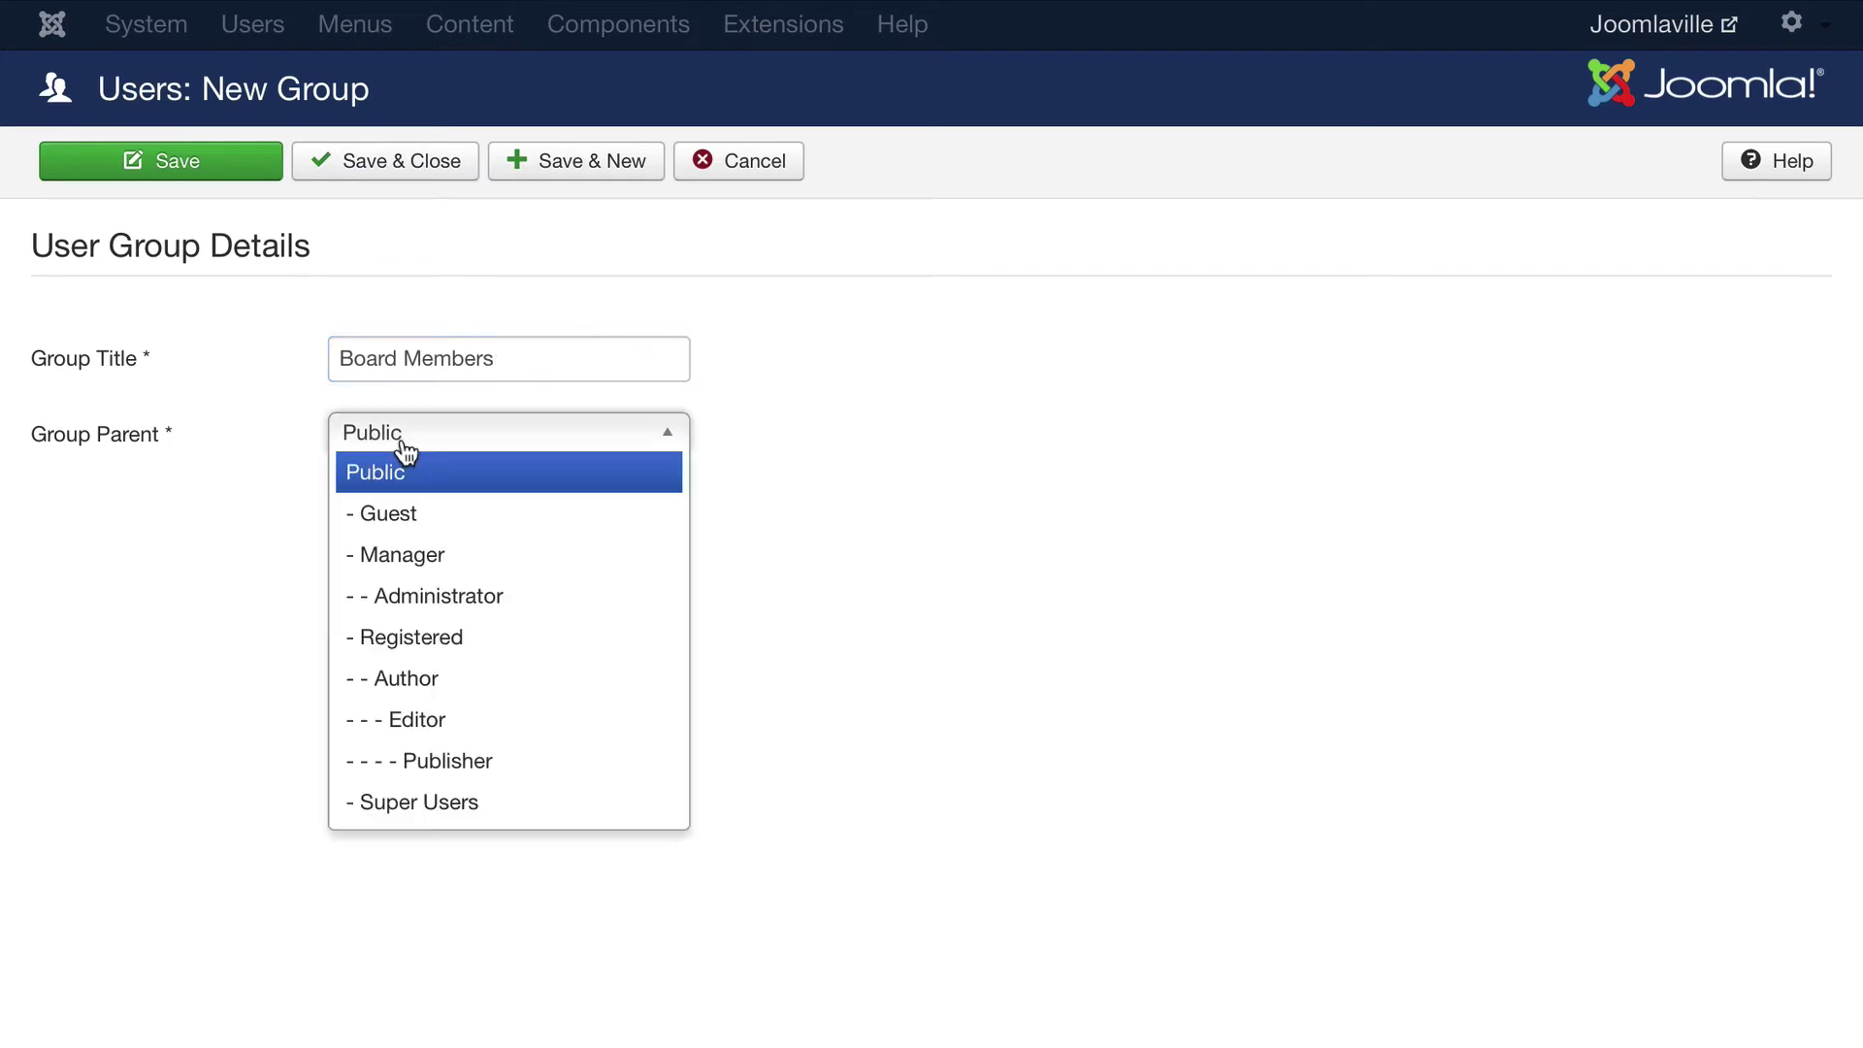
left_click(421, 648)
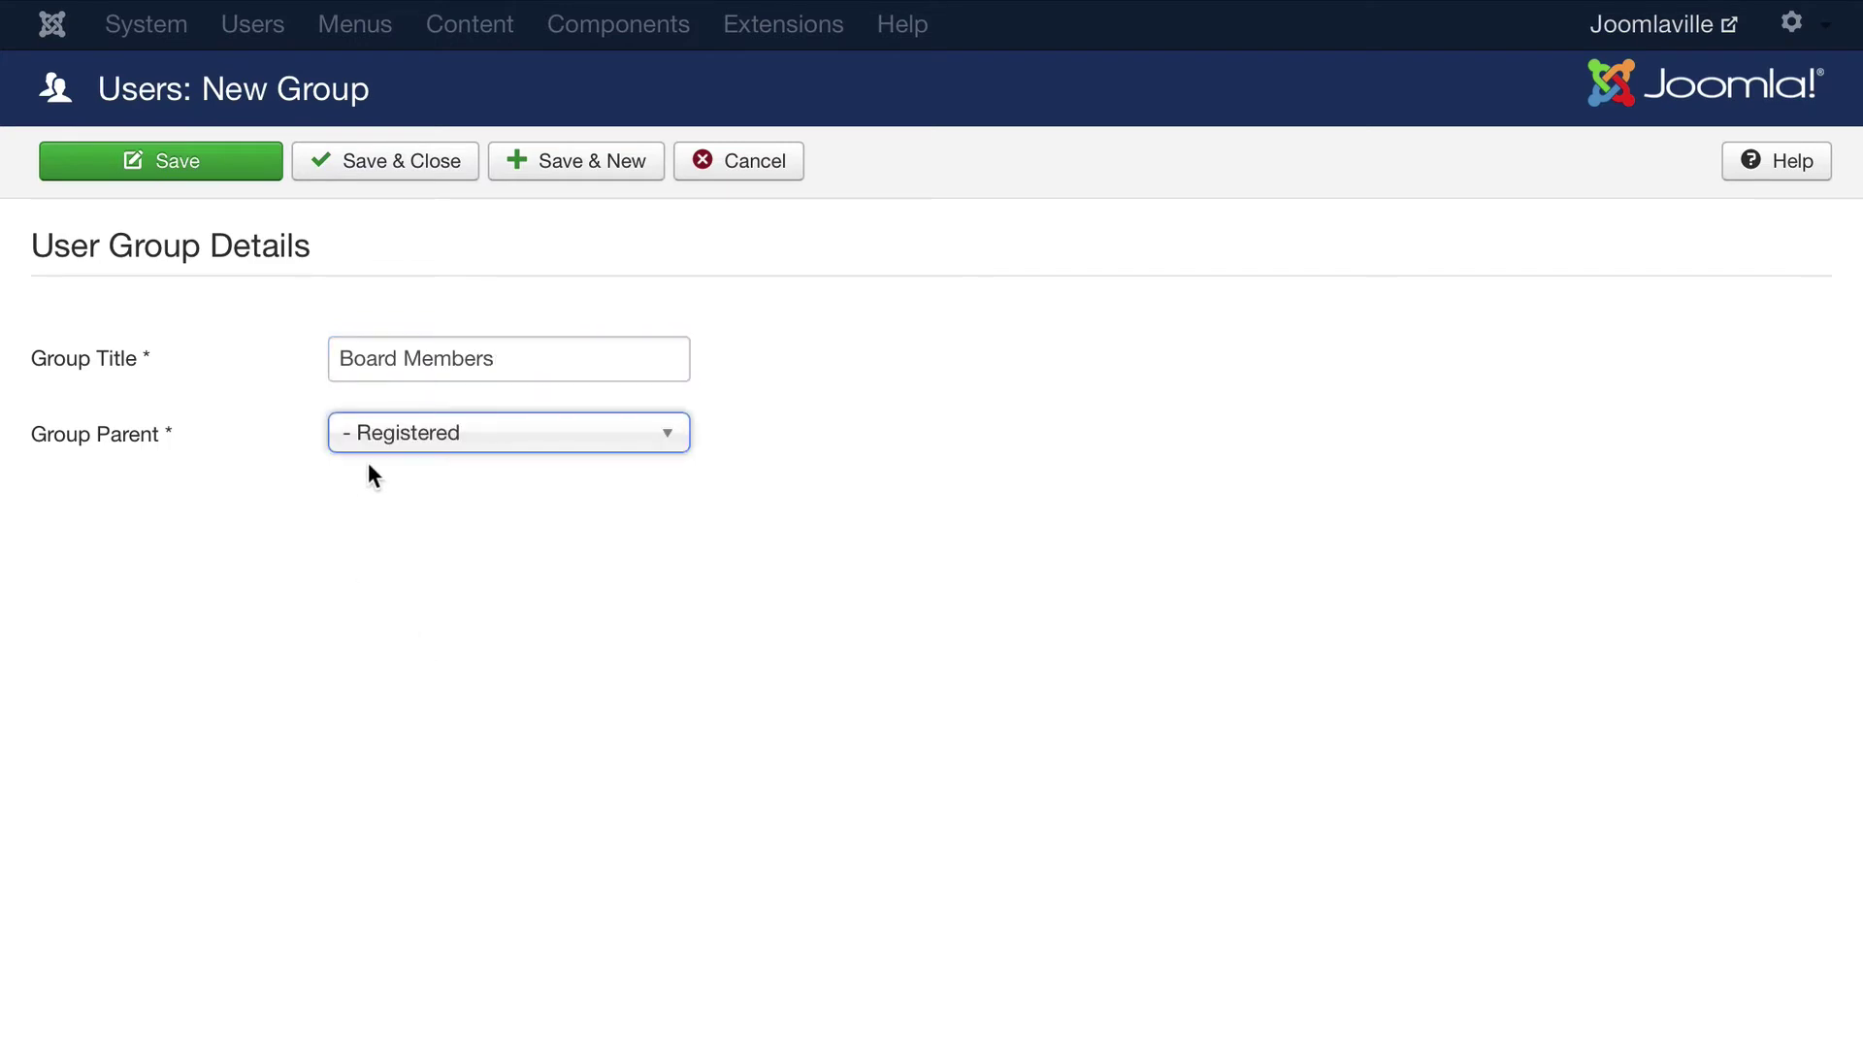
left_click(539, 454)
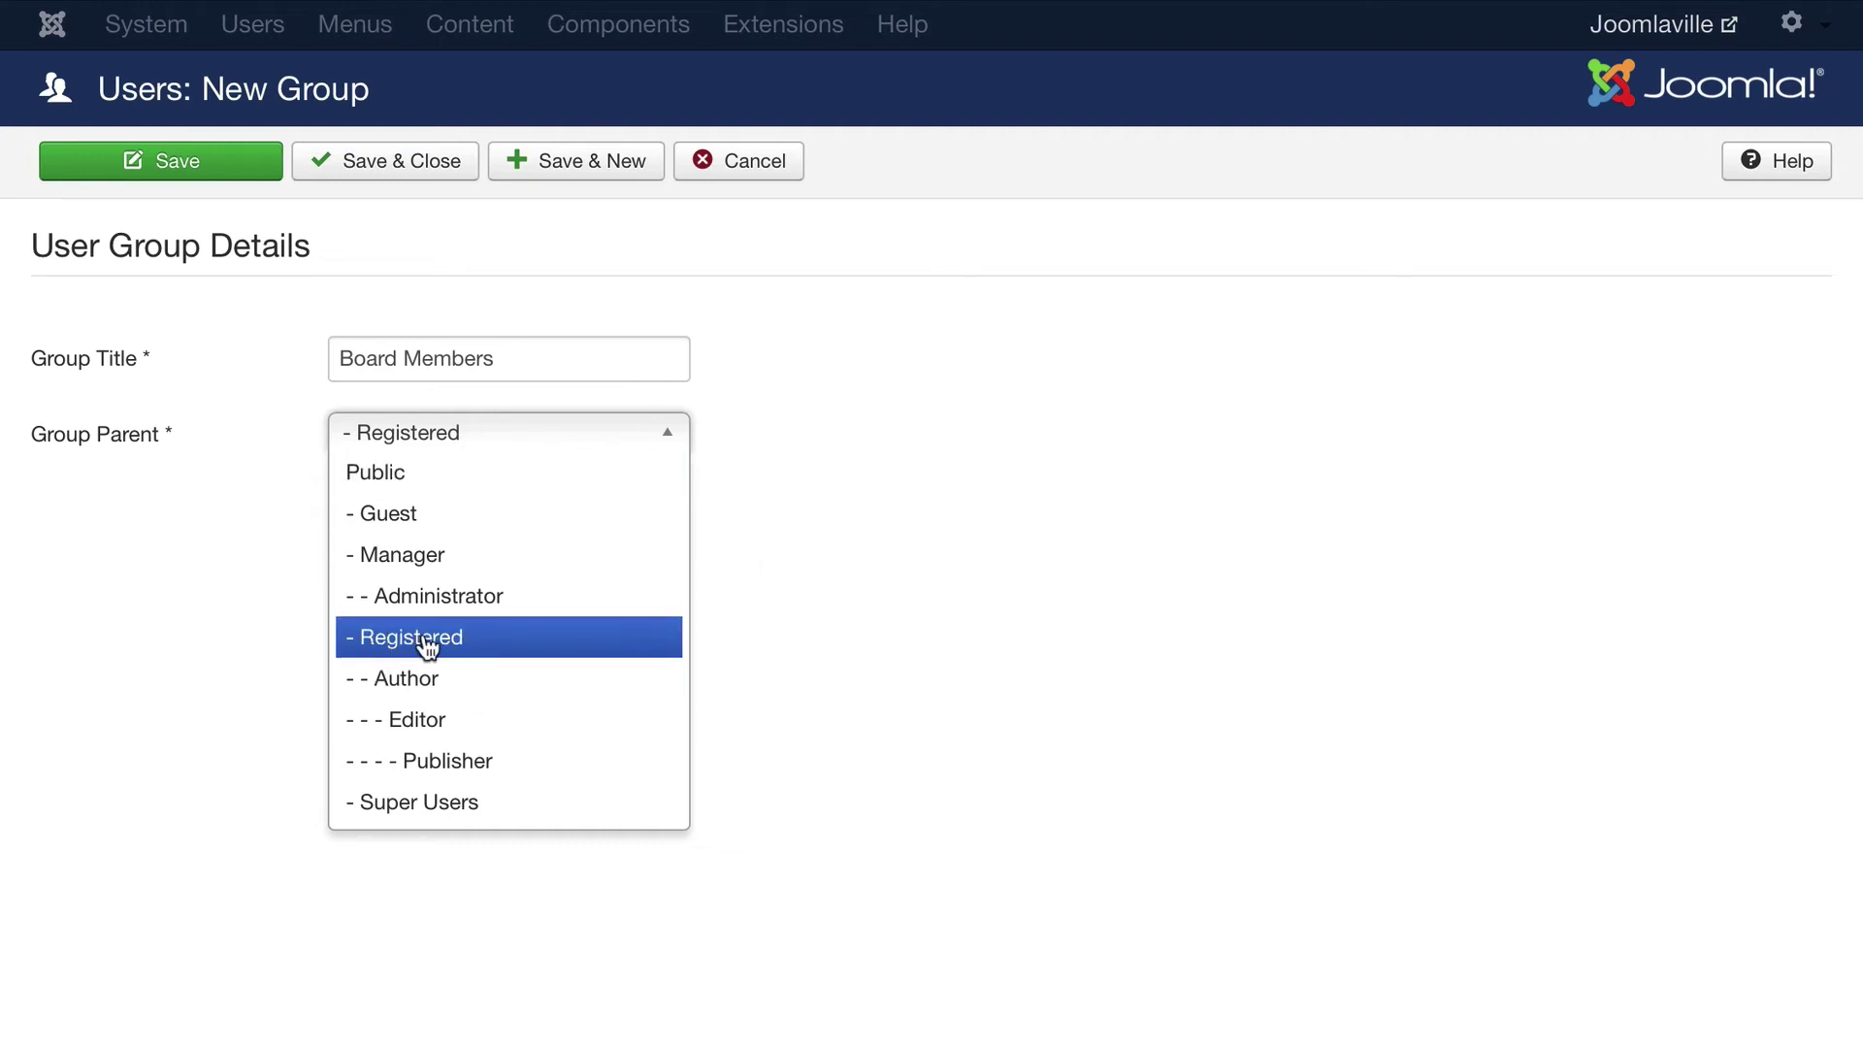
left_click(159, 630)
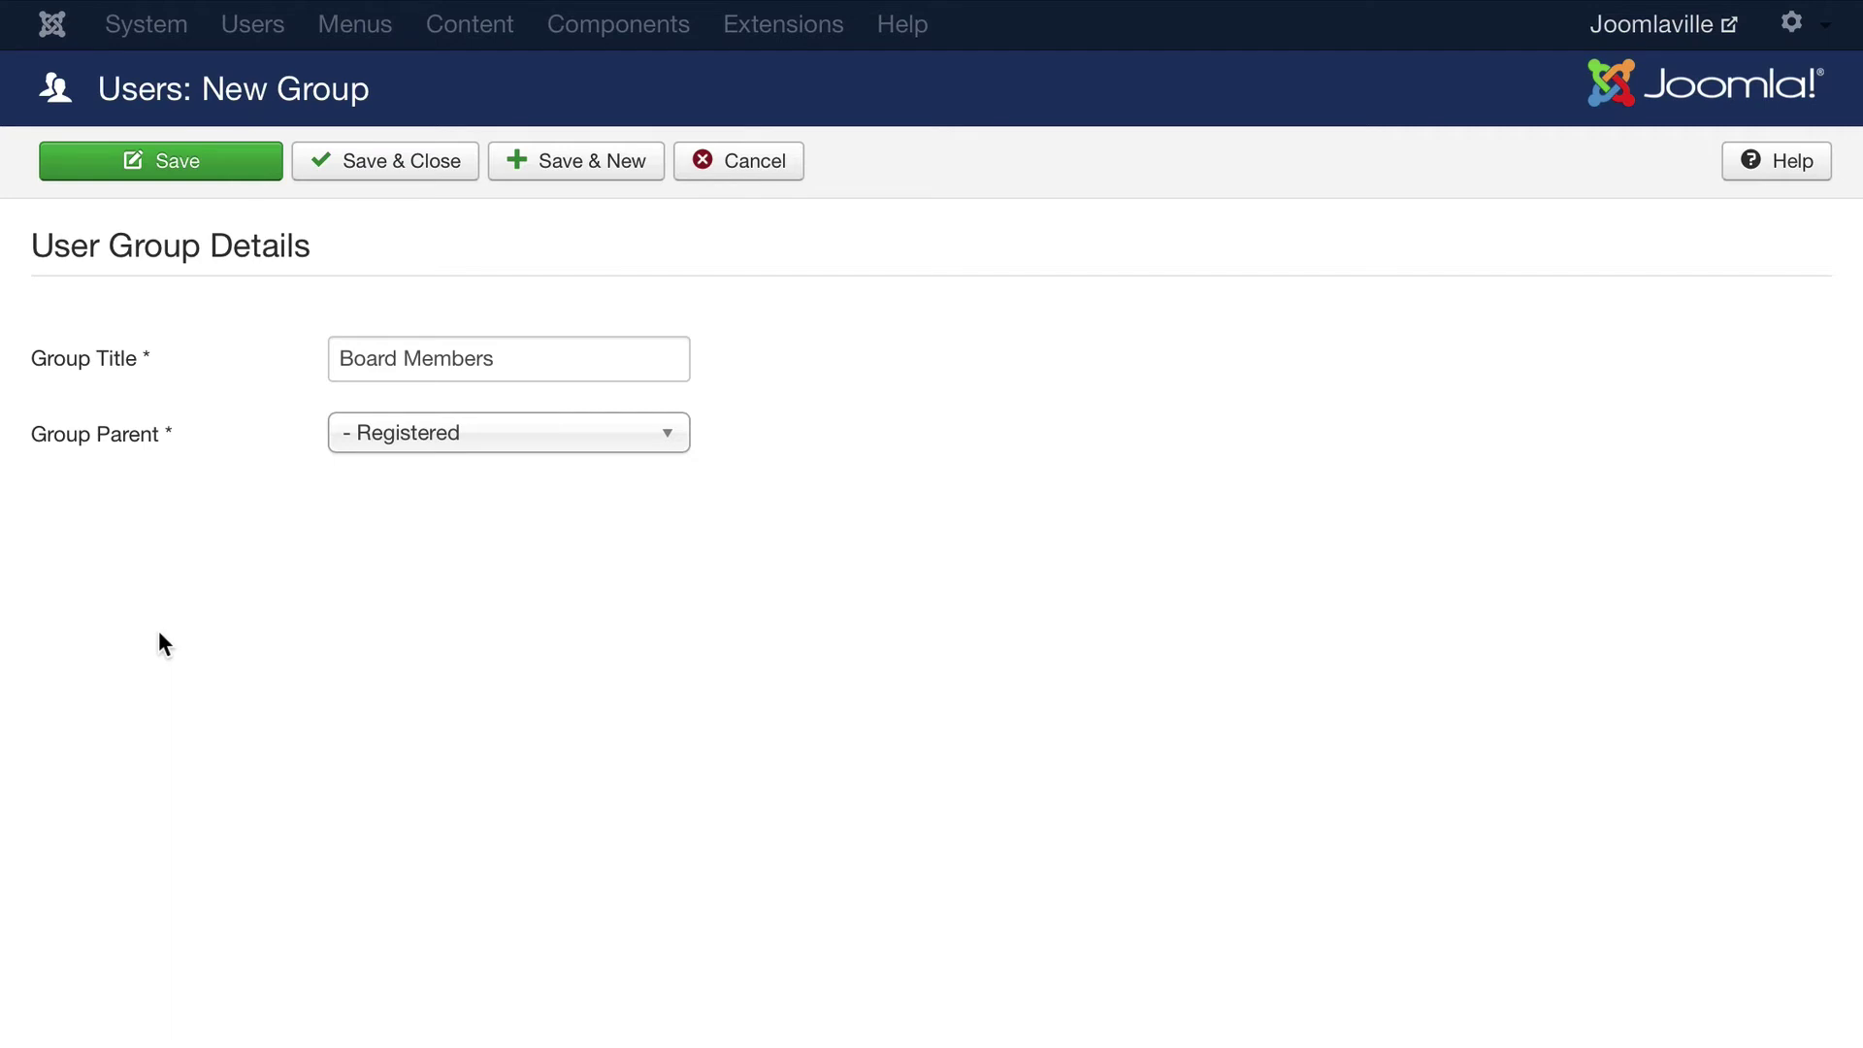
left_click(413, 165)
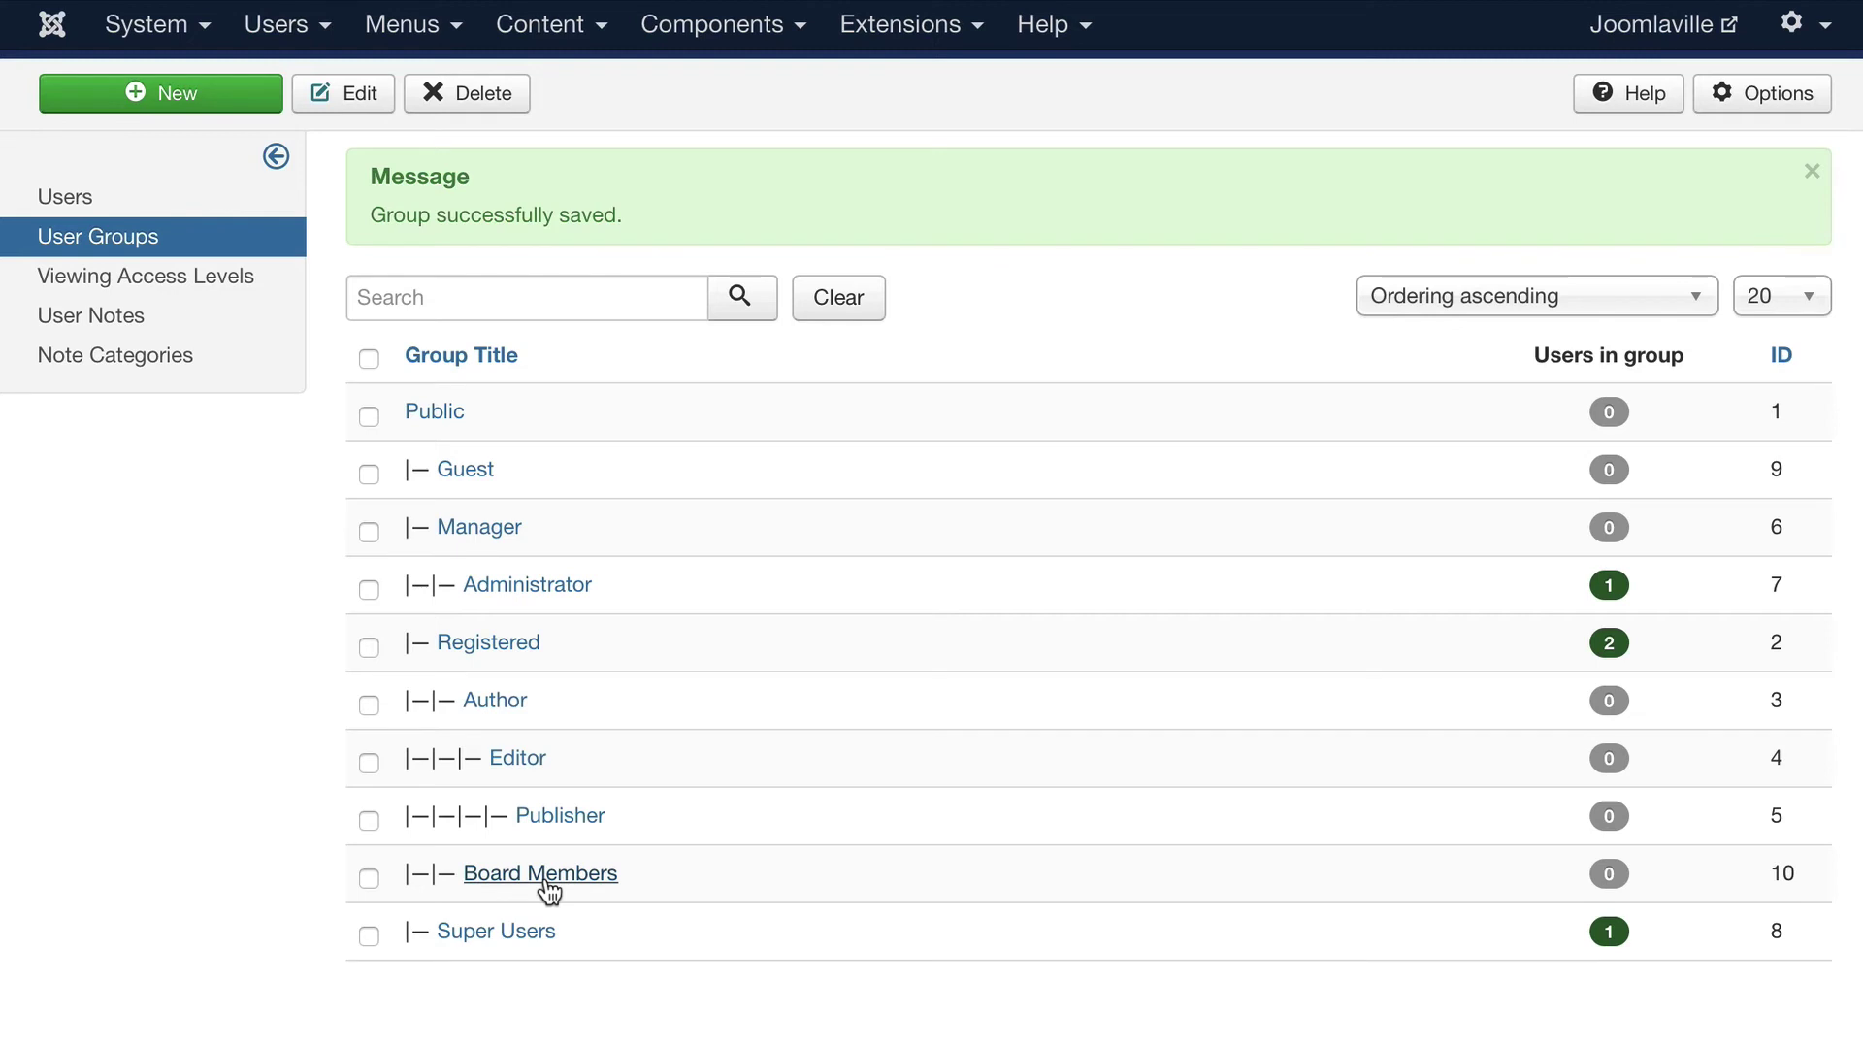
Inspect which groups the Registered access level includes, then close it unchanged
left_click(277, 24)
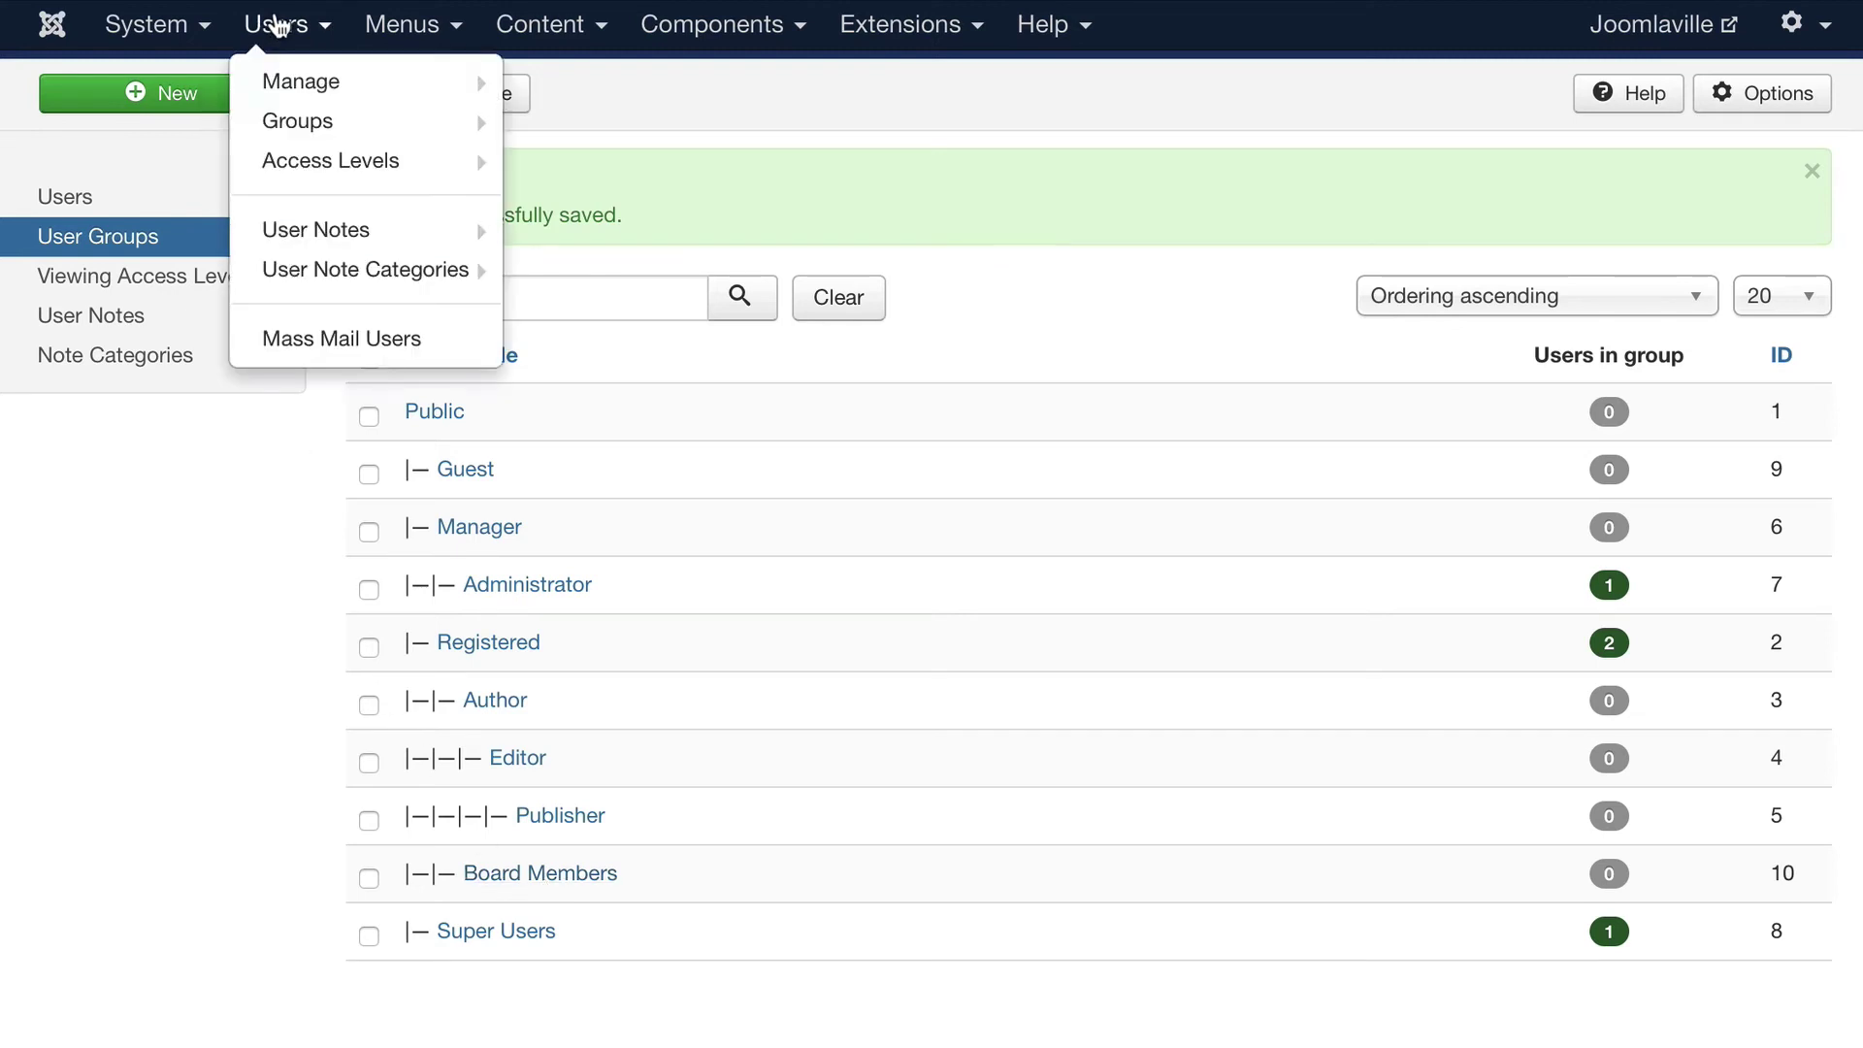
left_click(291, 165)
left_click(524, 395)
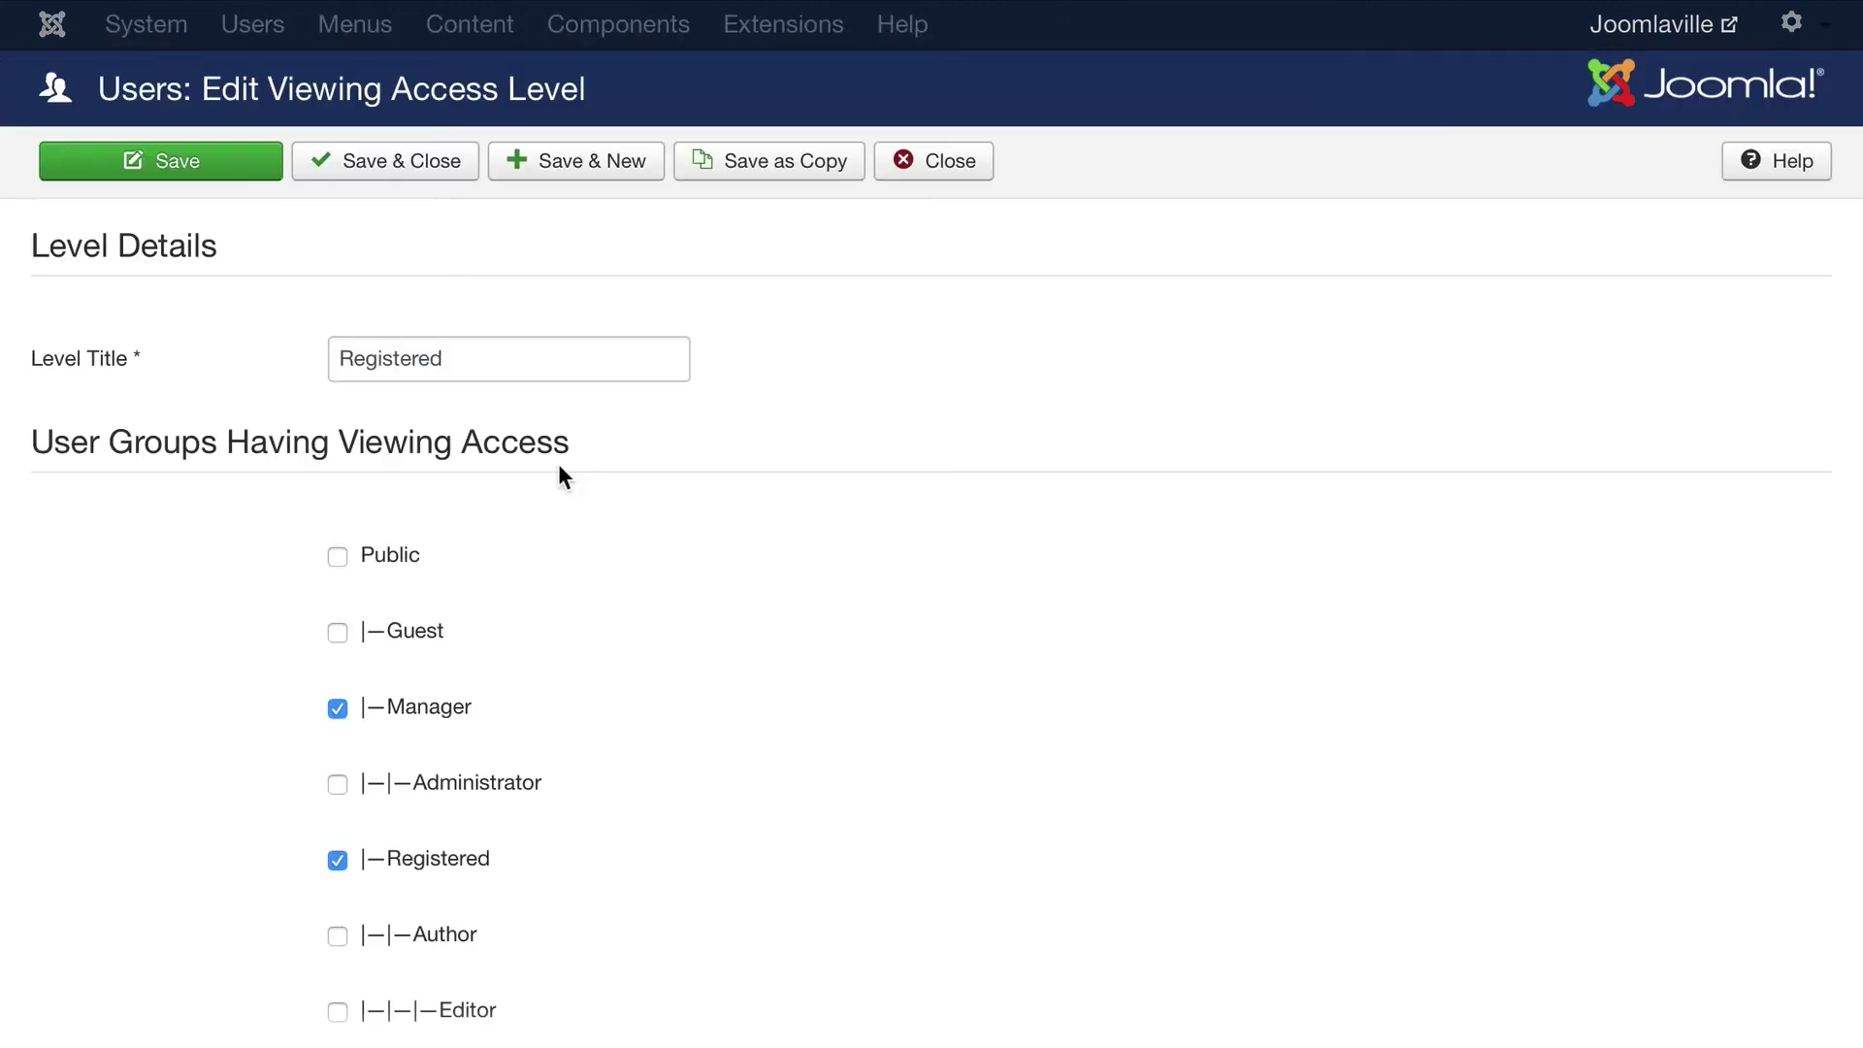
scroll(551, 464, "down", 2)
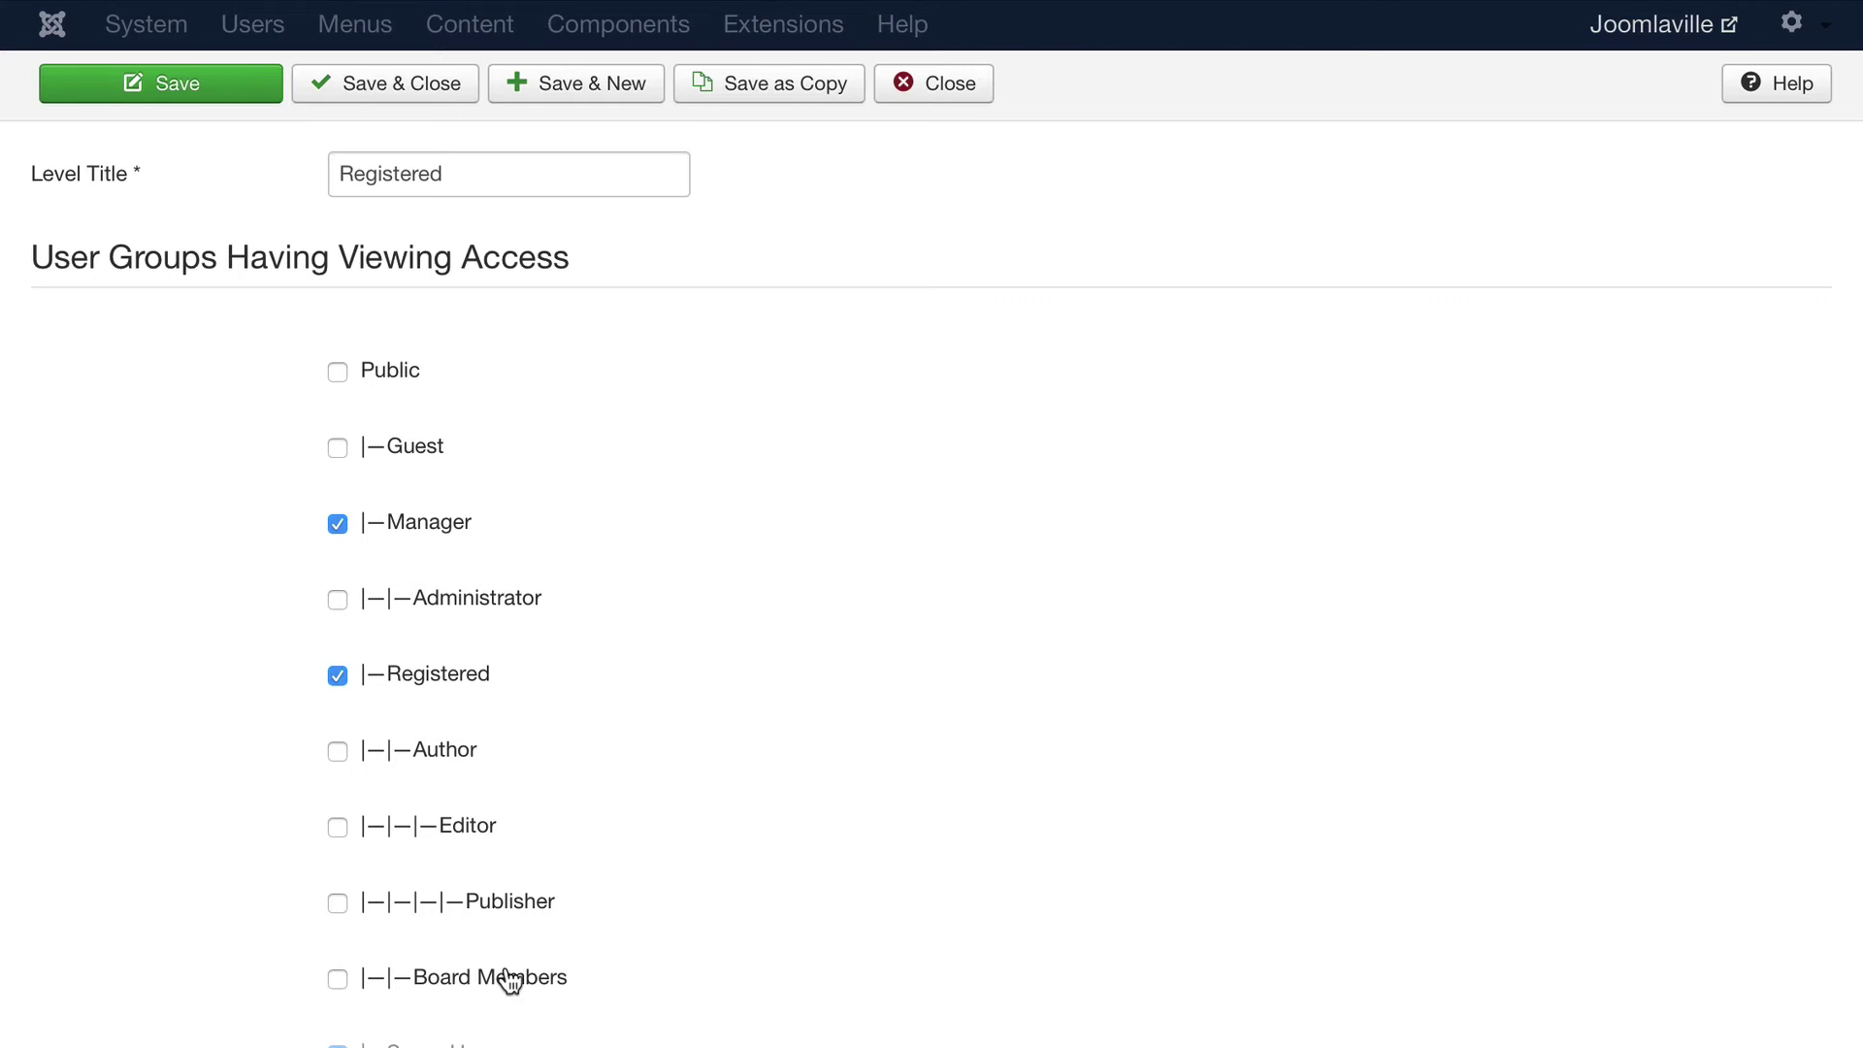
left_click(930, 85)
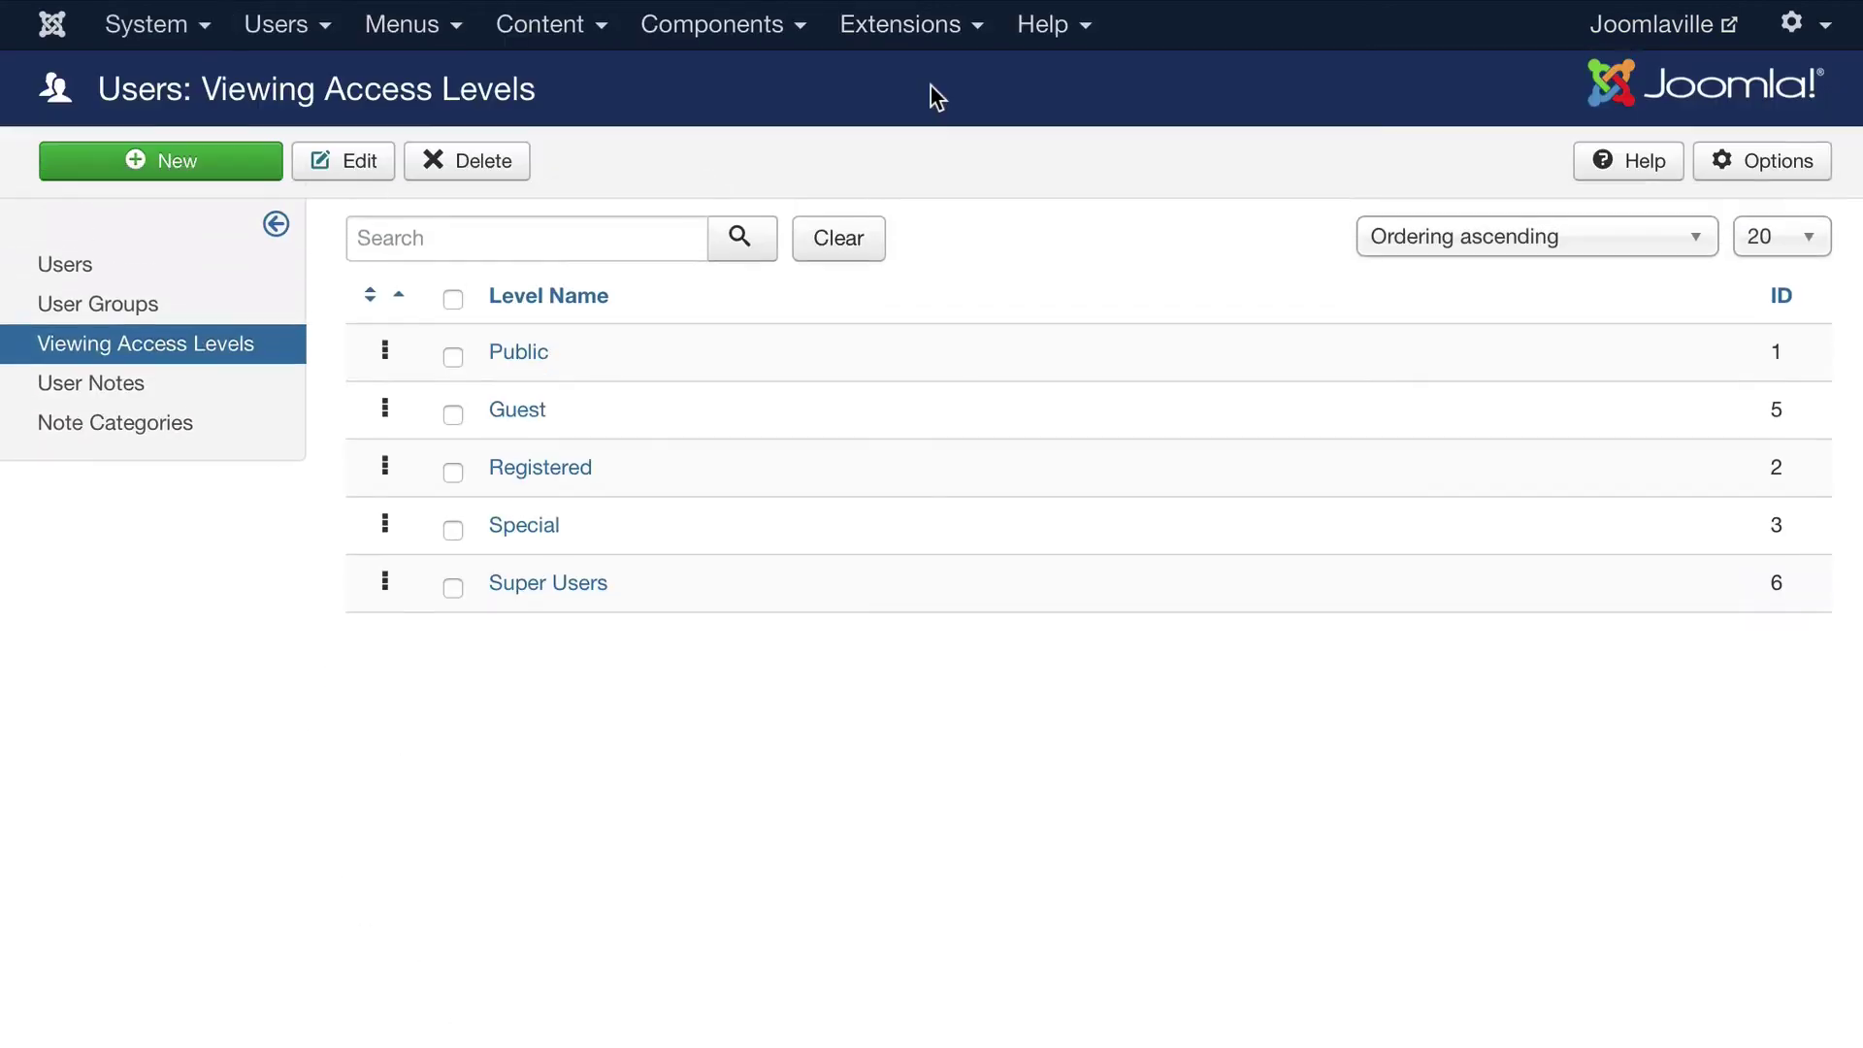
Save a new 'Board Members' access level granting Board Members, Super Users and Administrator groups
left_click(194, 165)
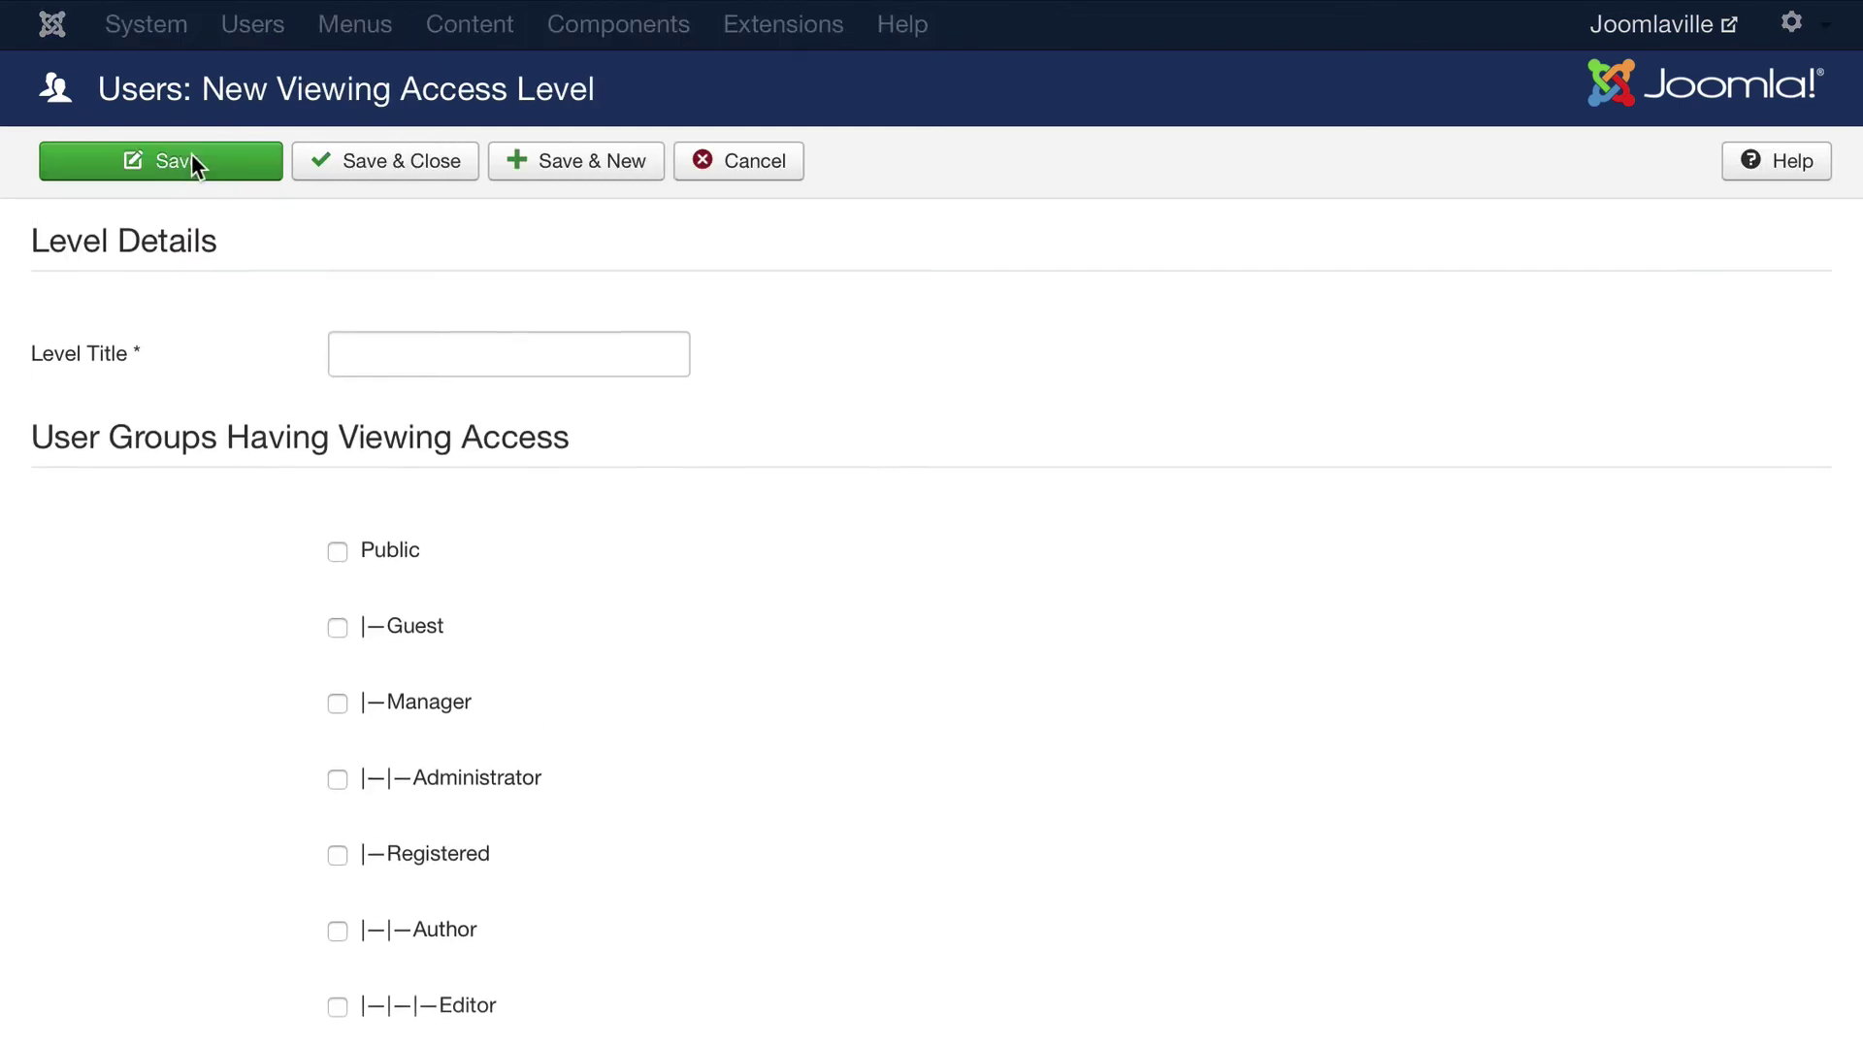
left_click(396, 366)
type("Board Members")
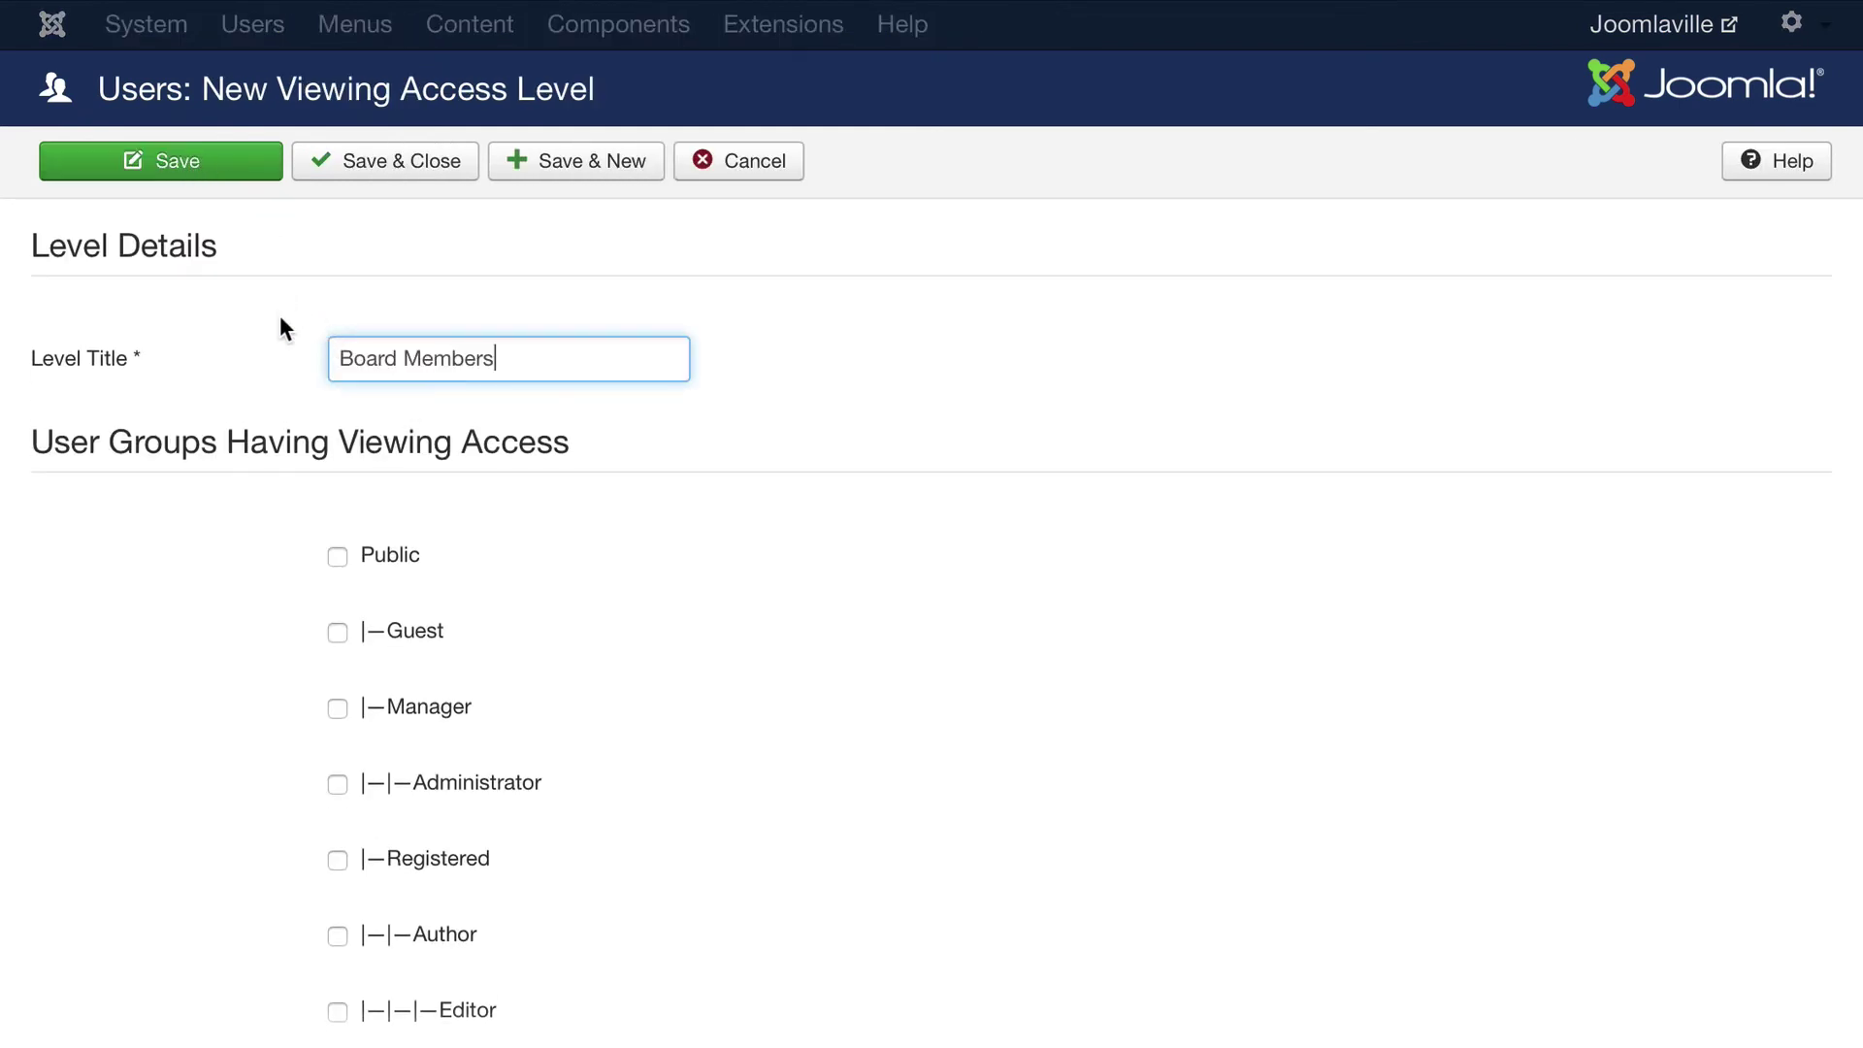
scroll(201, 907, "down", 3)
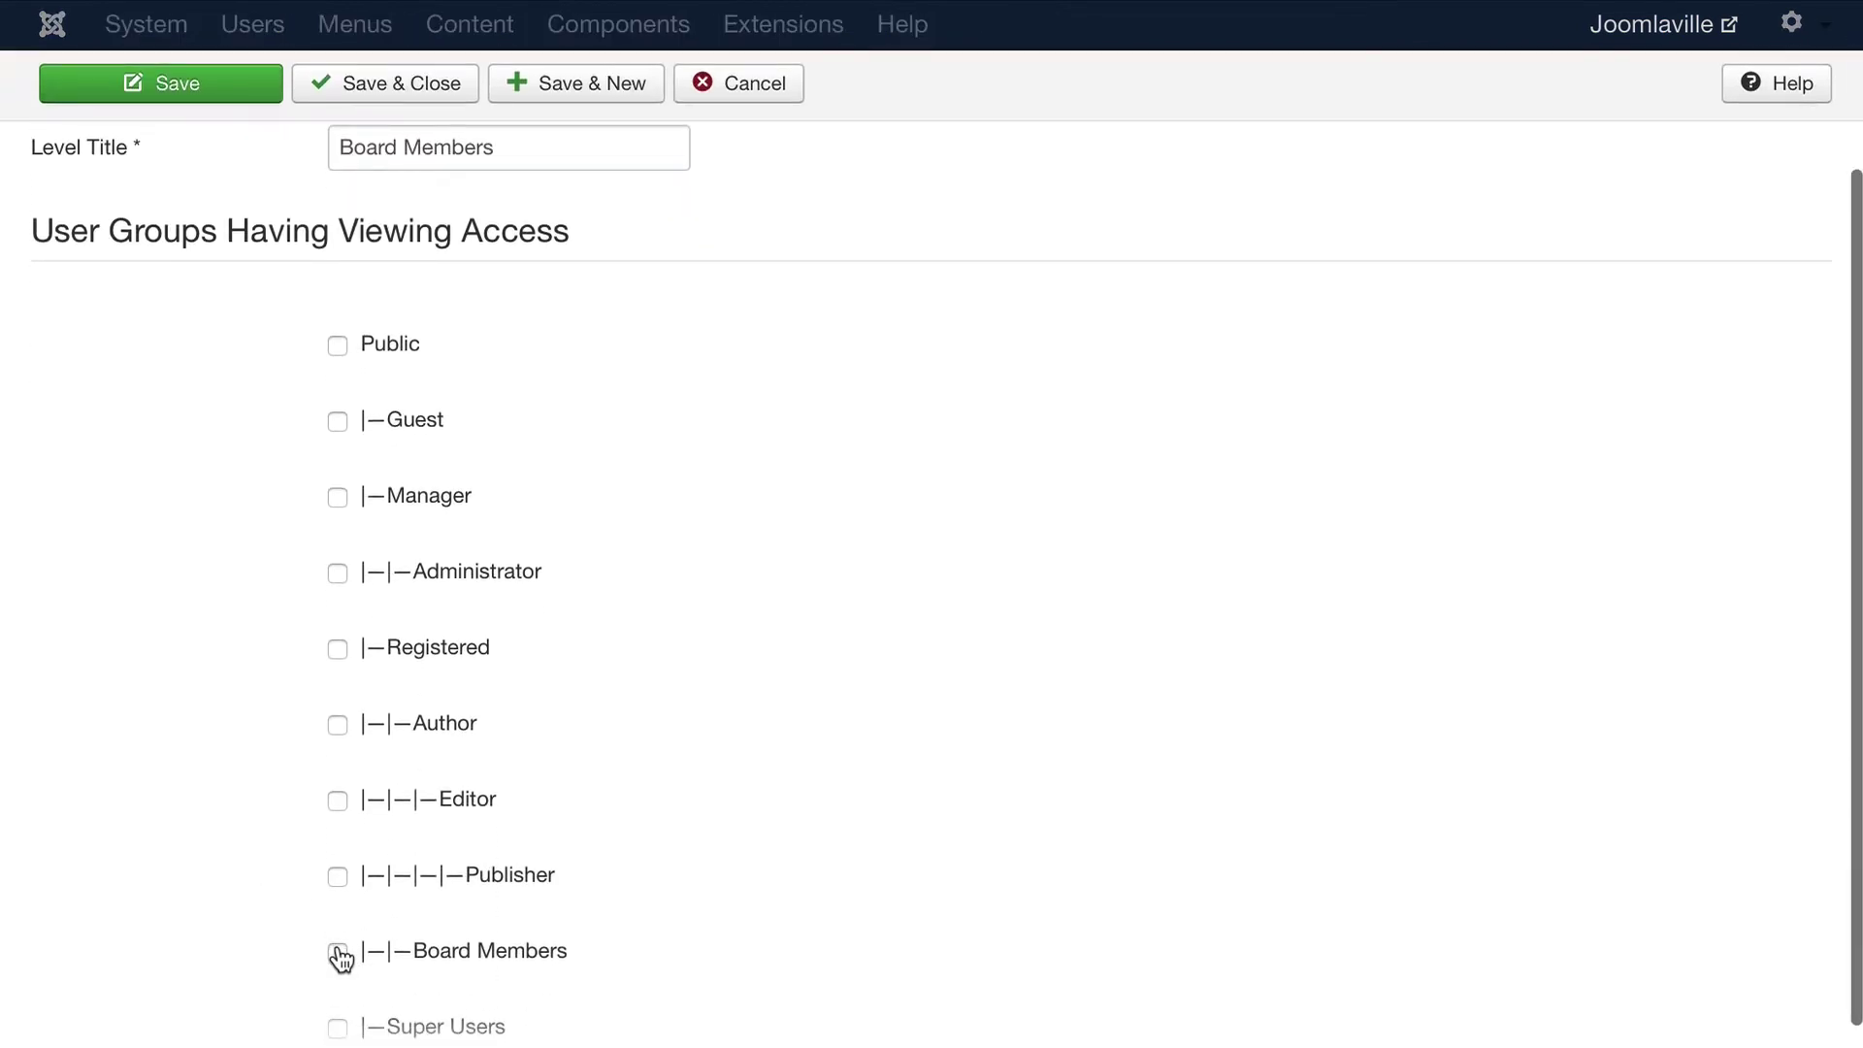
left_click(339, 951)
scroll(182, 933, "down", 1)
left_click(335, 937)
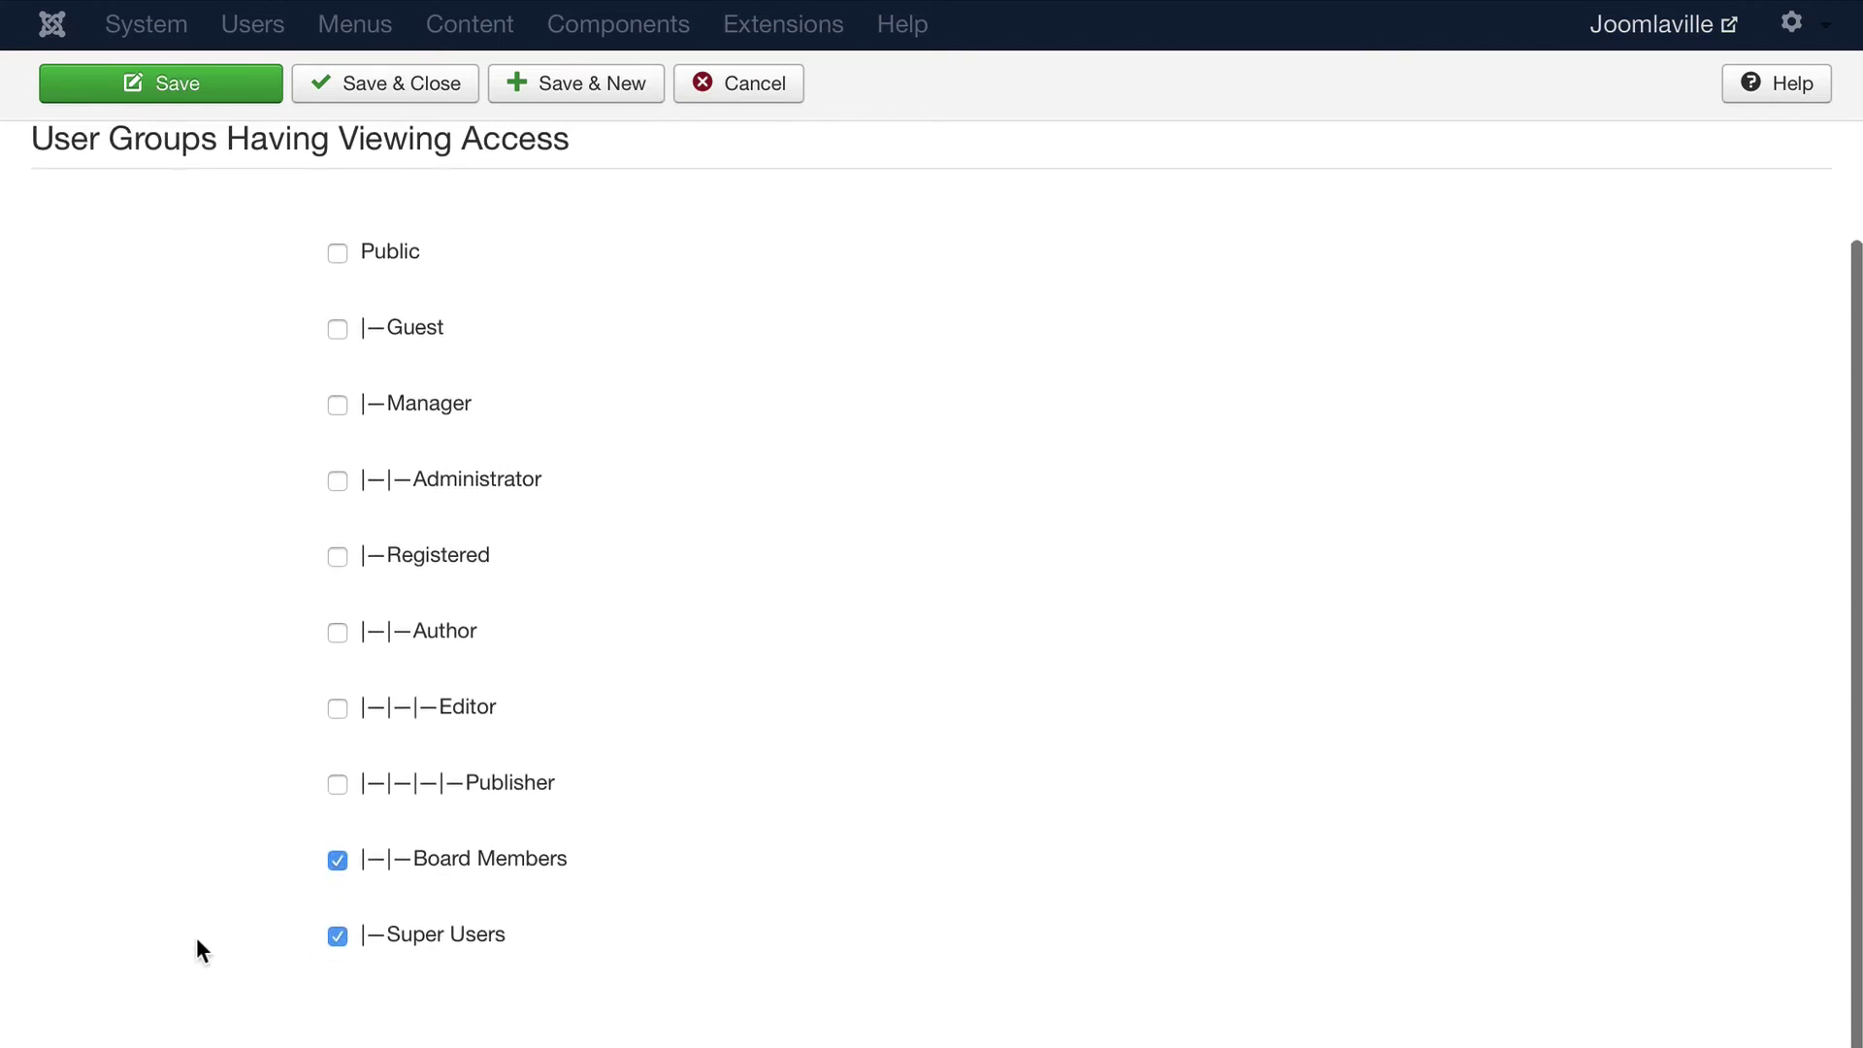
left_click(338, 481)
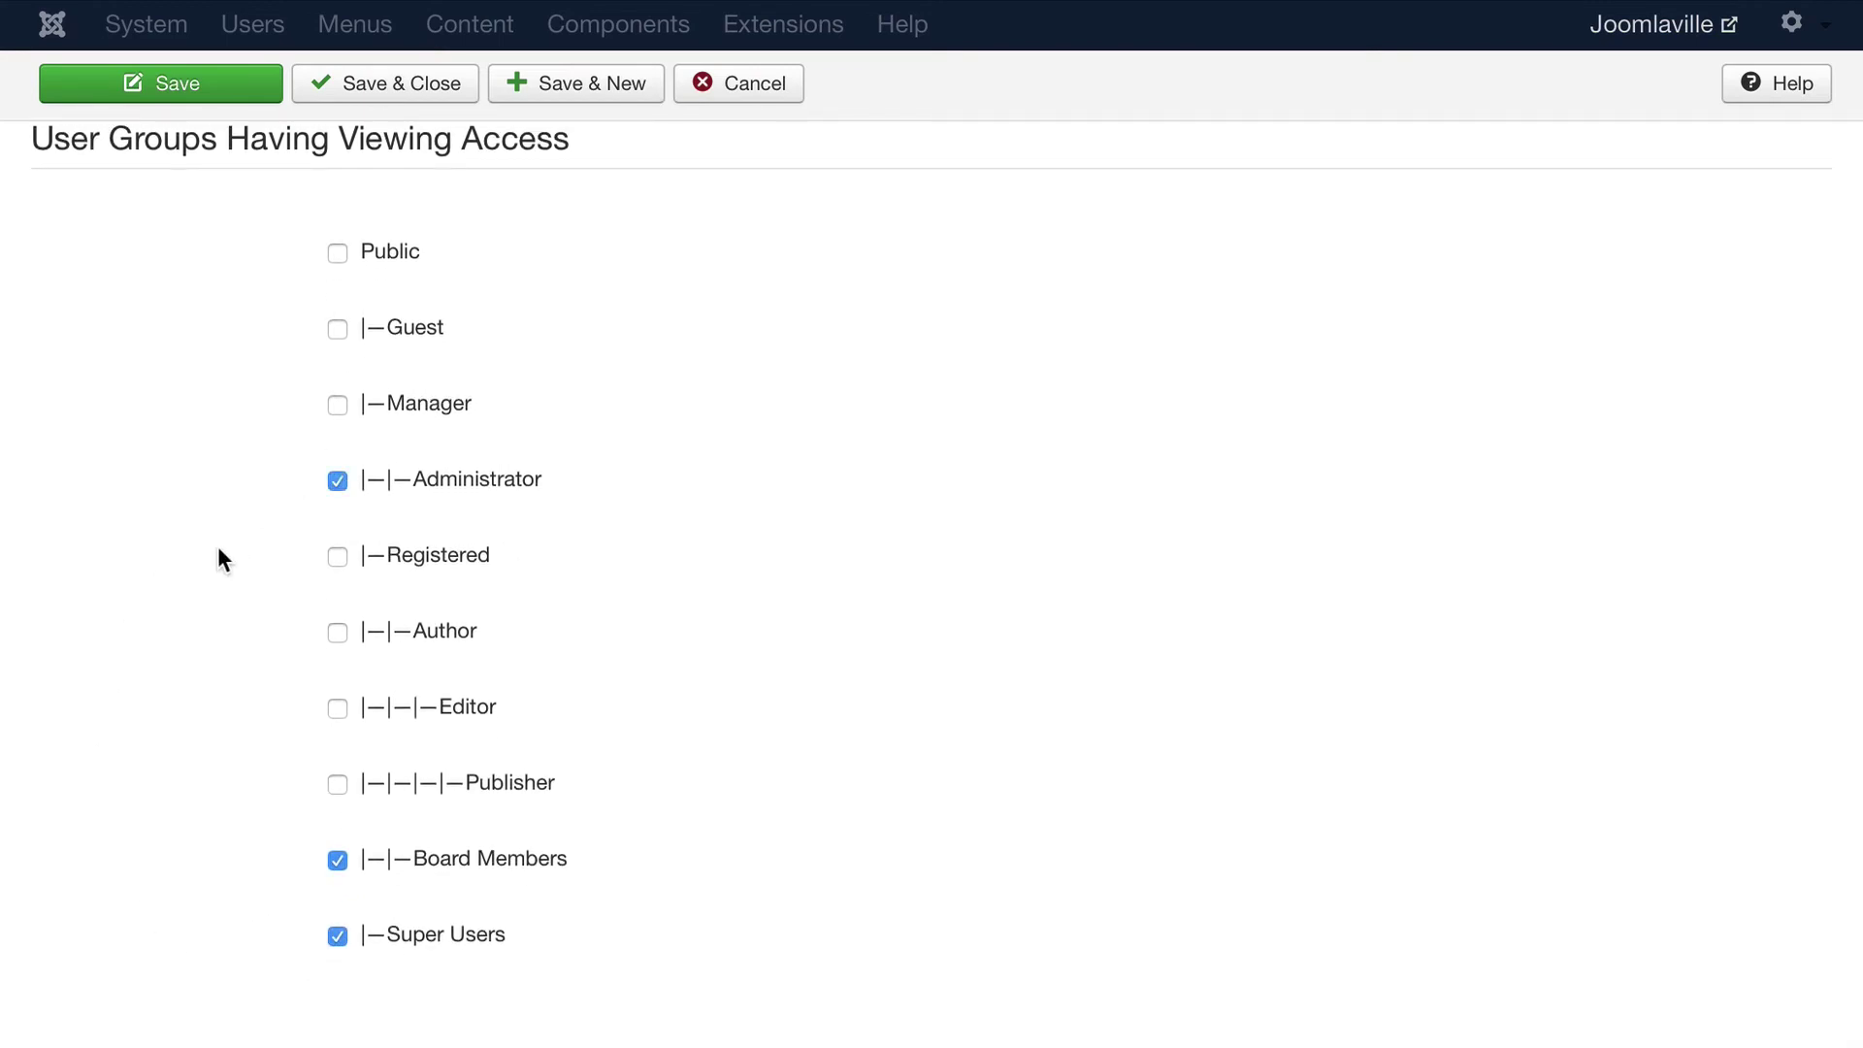
scroll(197, 556, "up", 1)
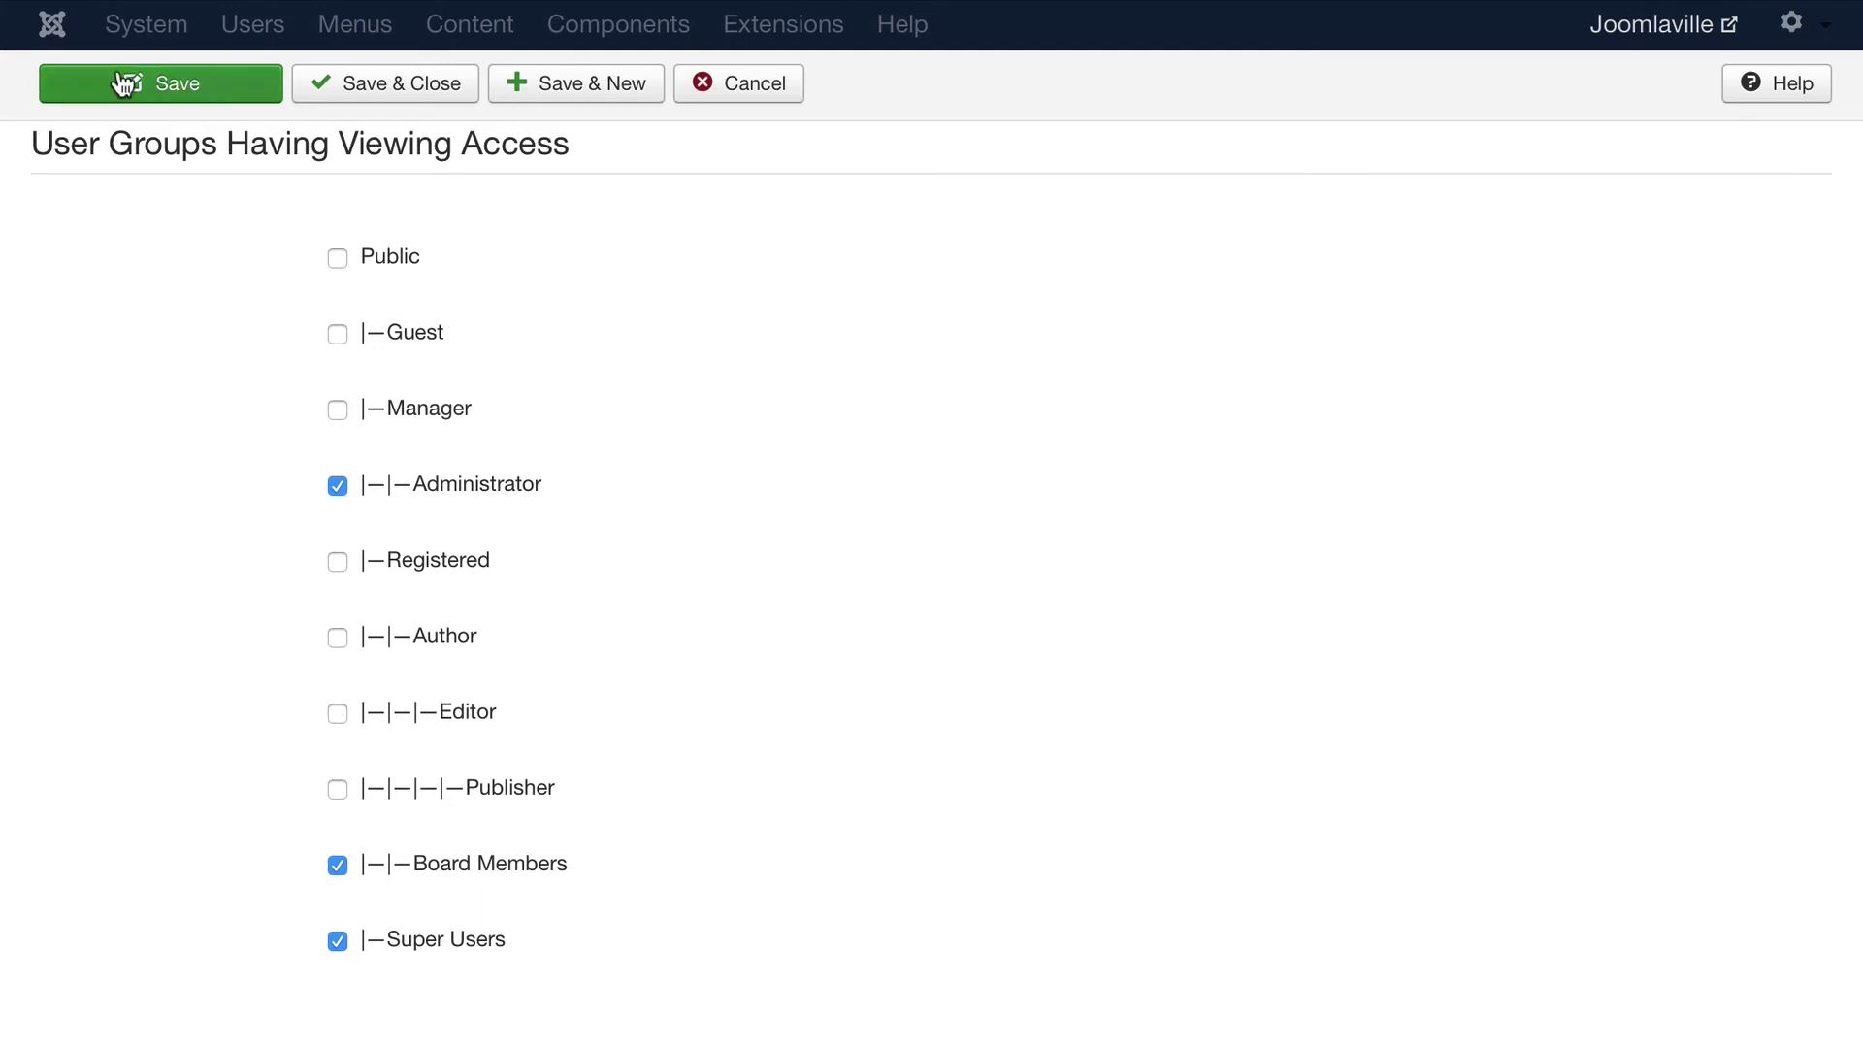
left_click(390, 87)
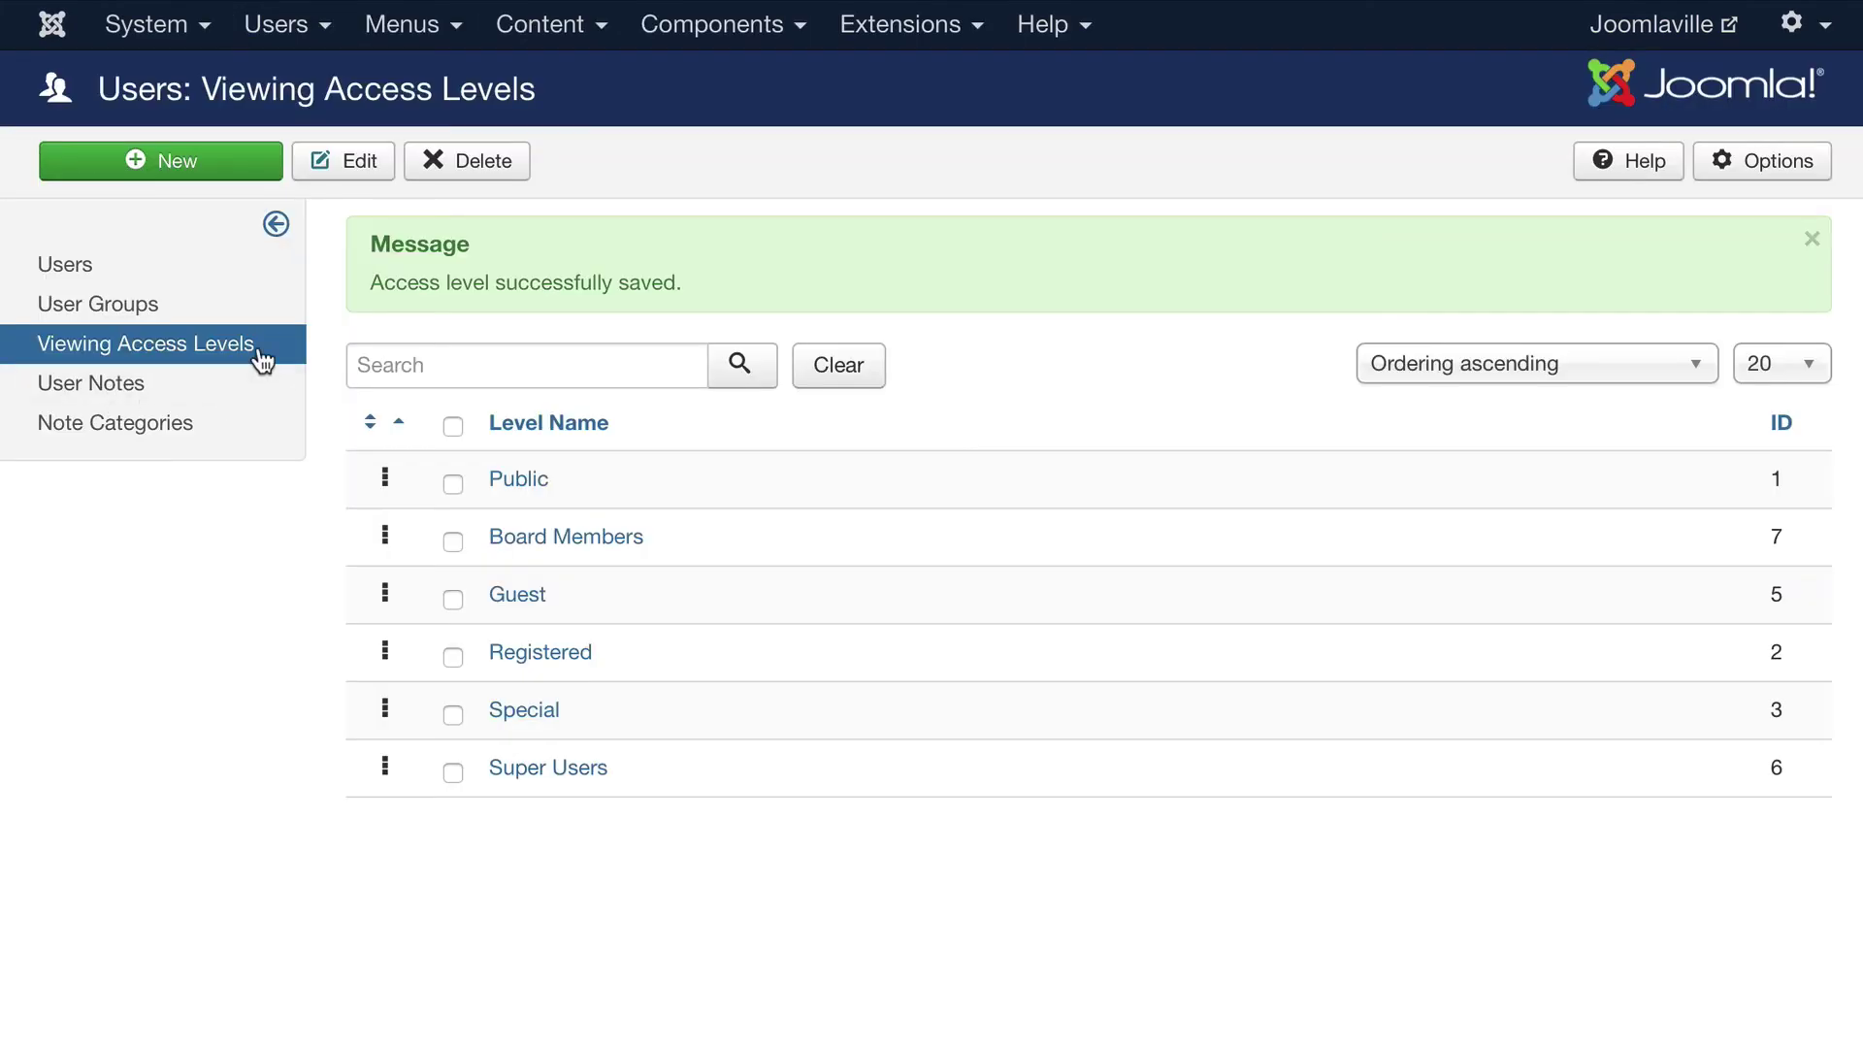
left_click(542, 29)
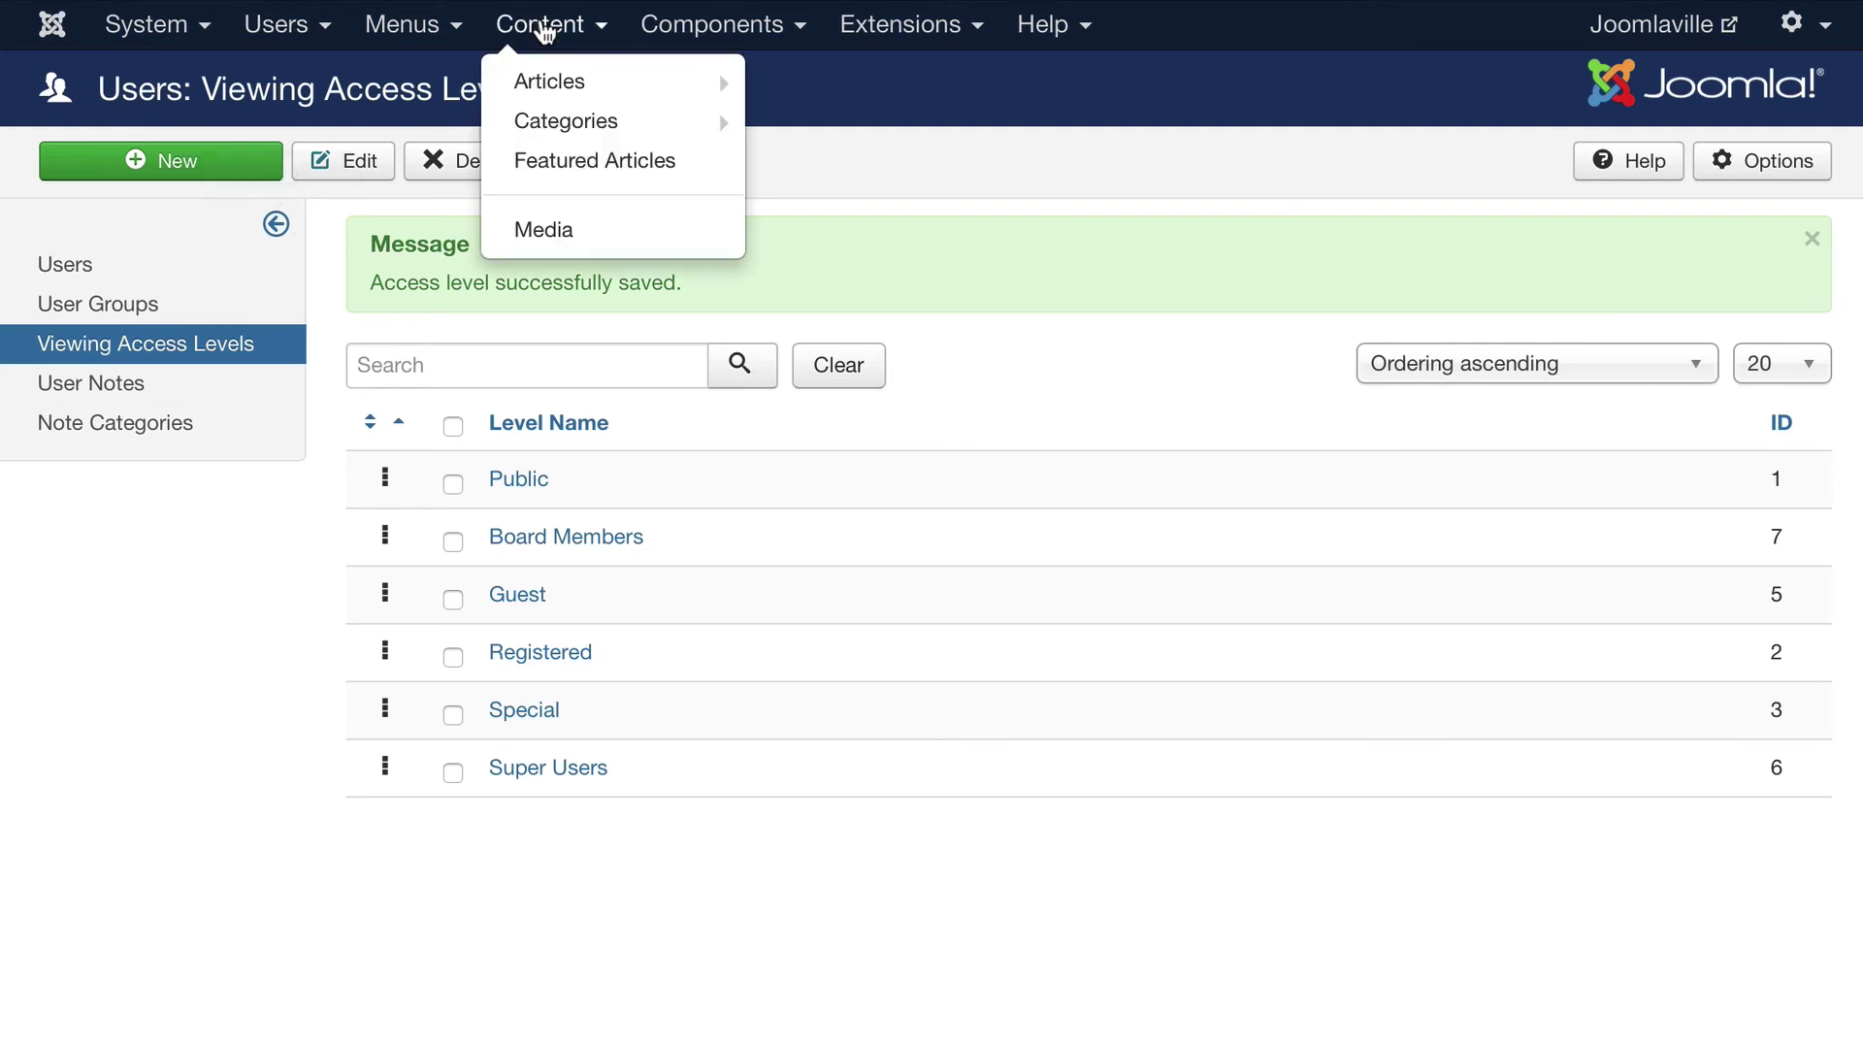
Start a new article titled 'Joomlaville Board Minutes for May' with body text 'Board Minutes'
mouse_move(541, 84)
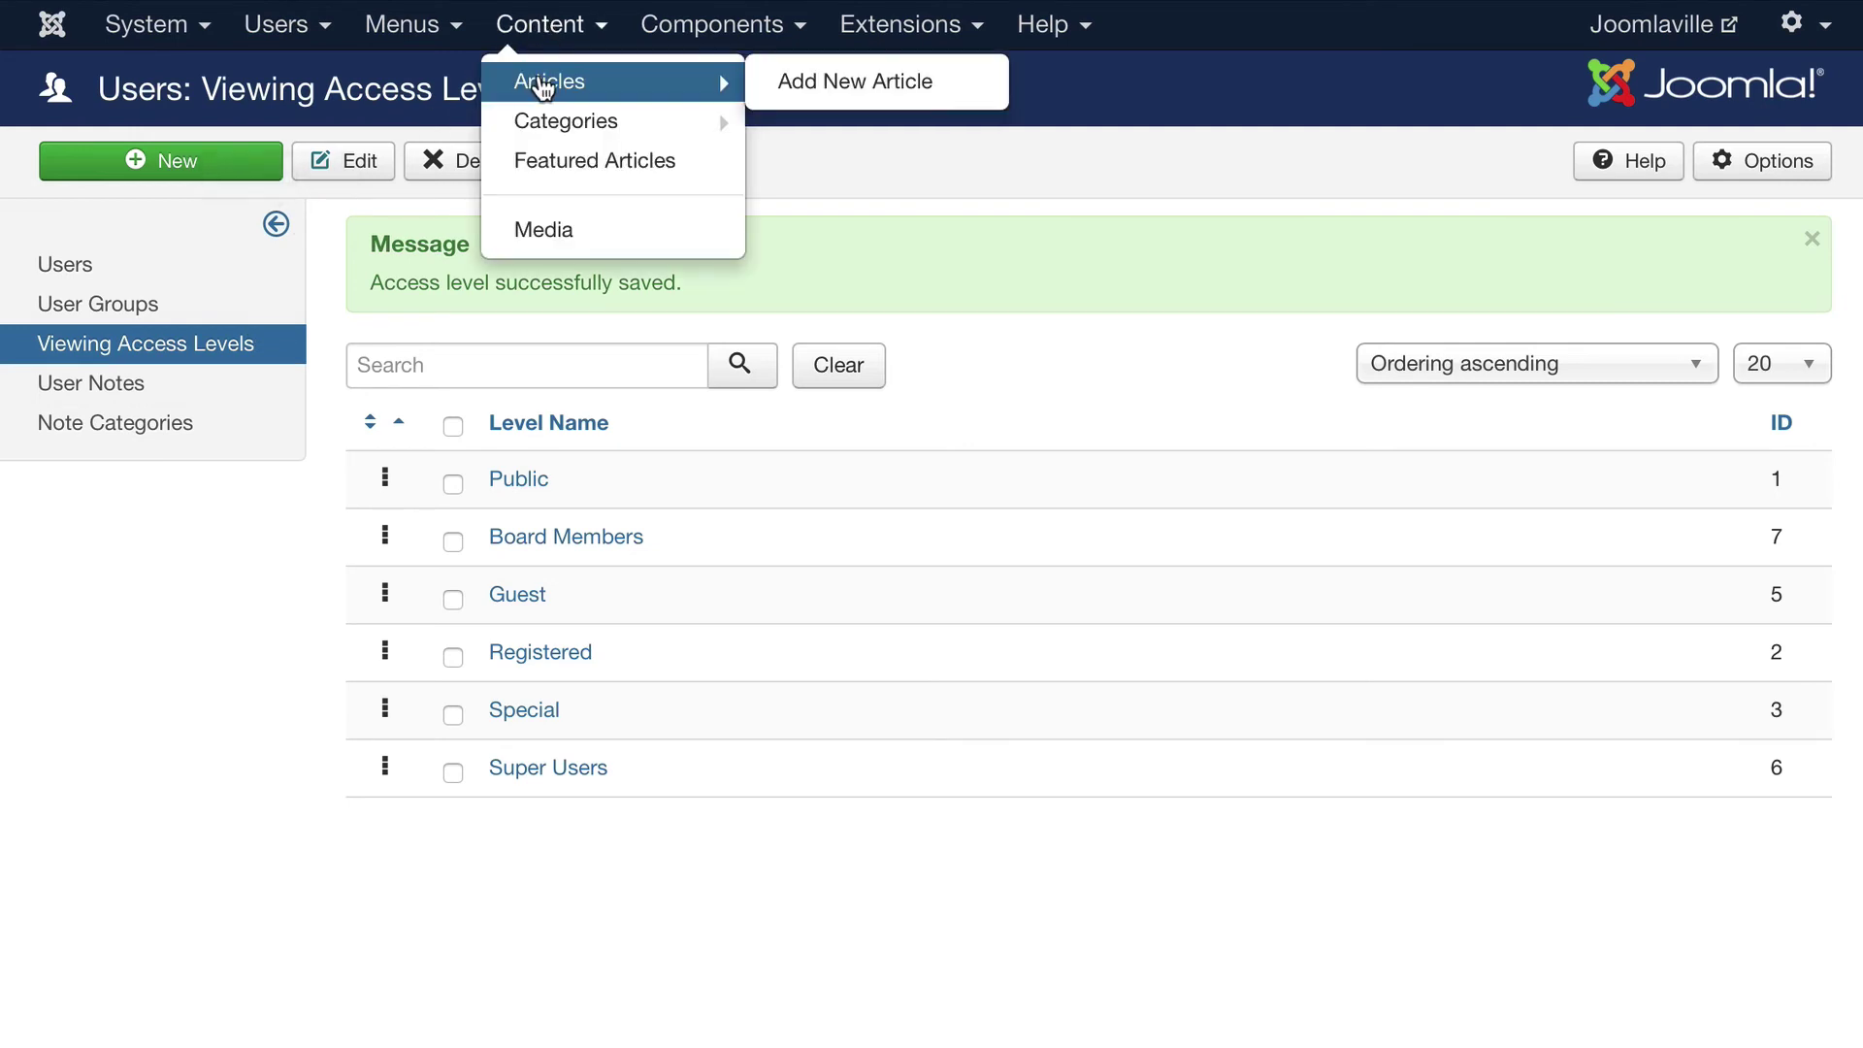
left_click(841, 83)
left_click(368, 241)
type("Joomlaville Board ")
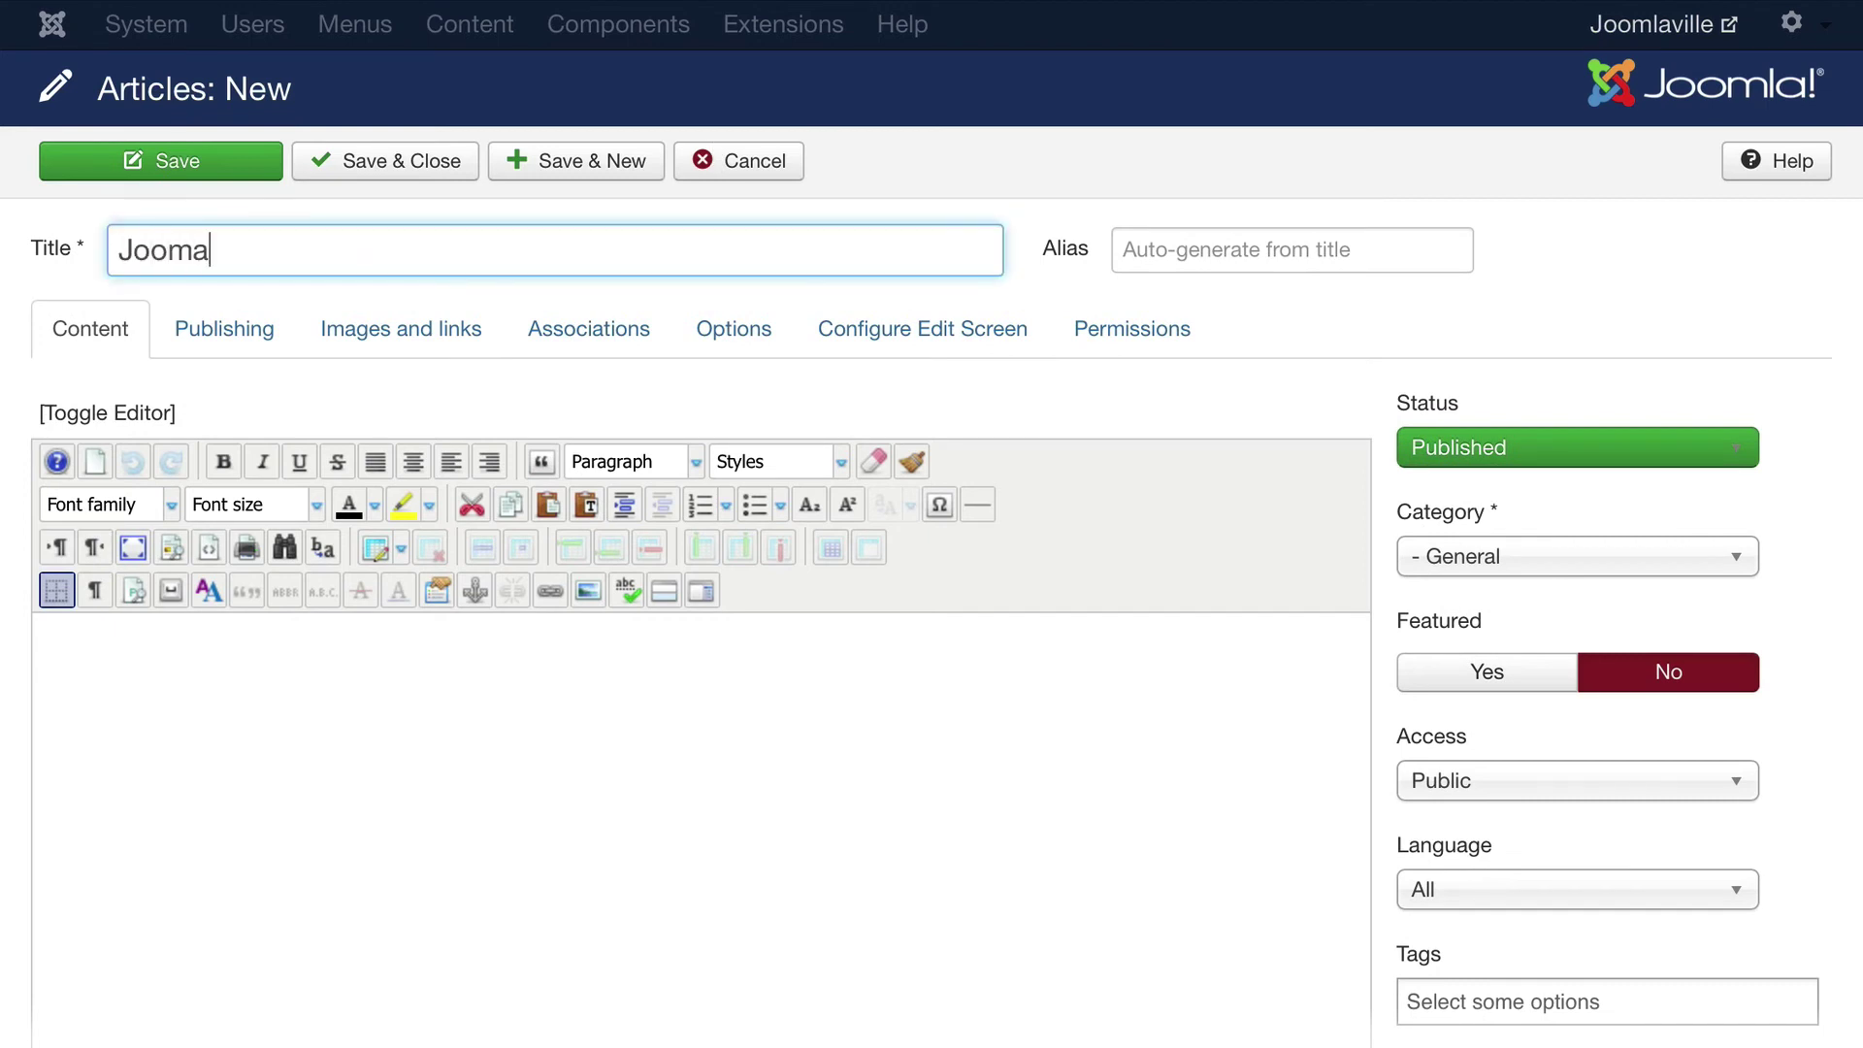
type("Minutes")
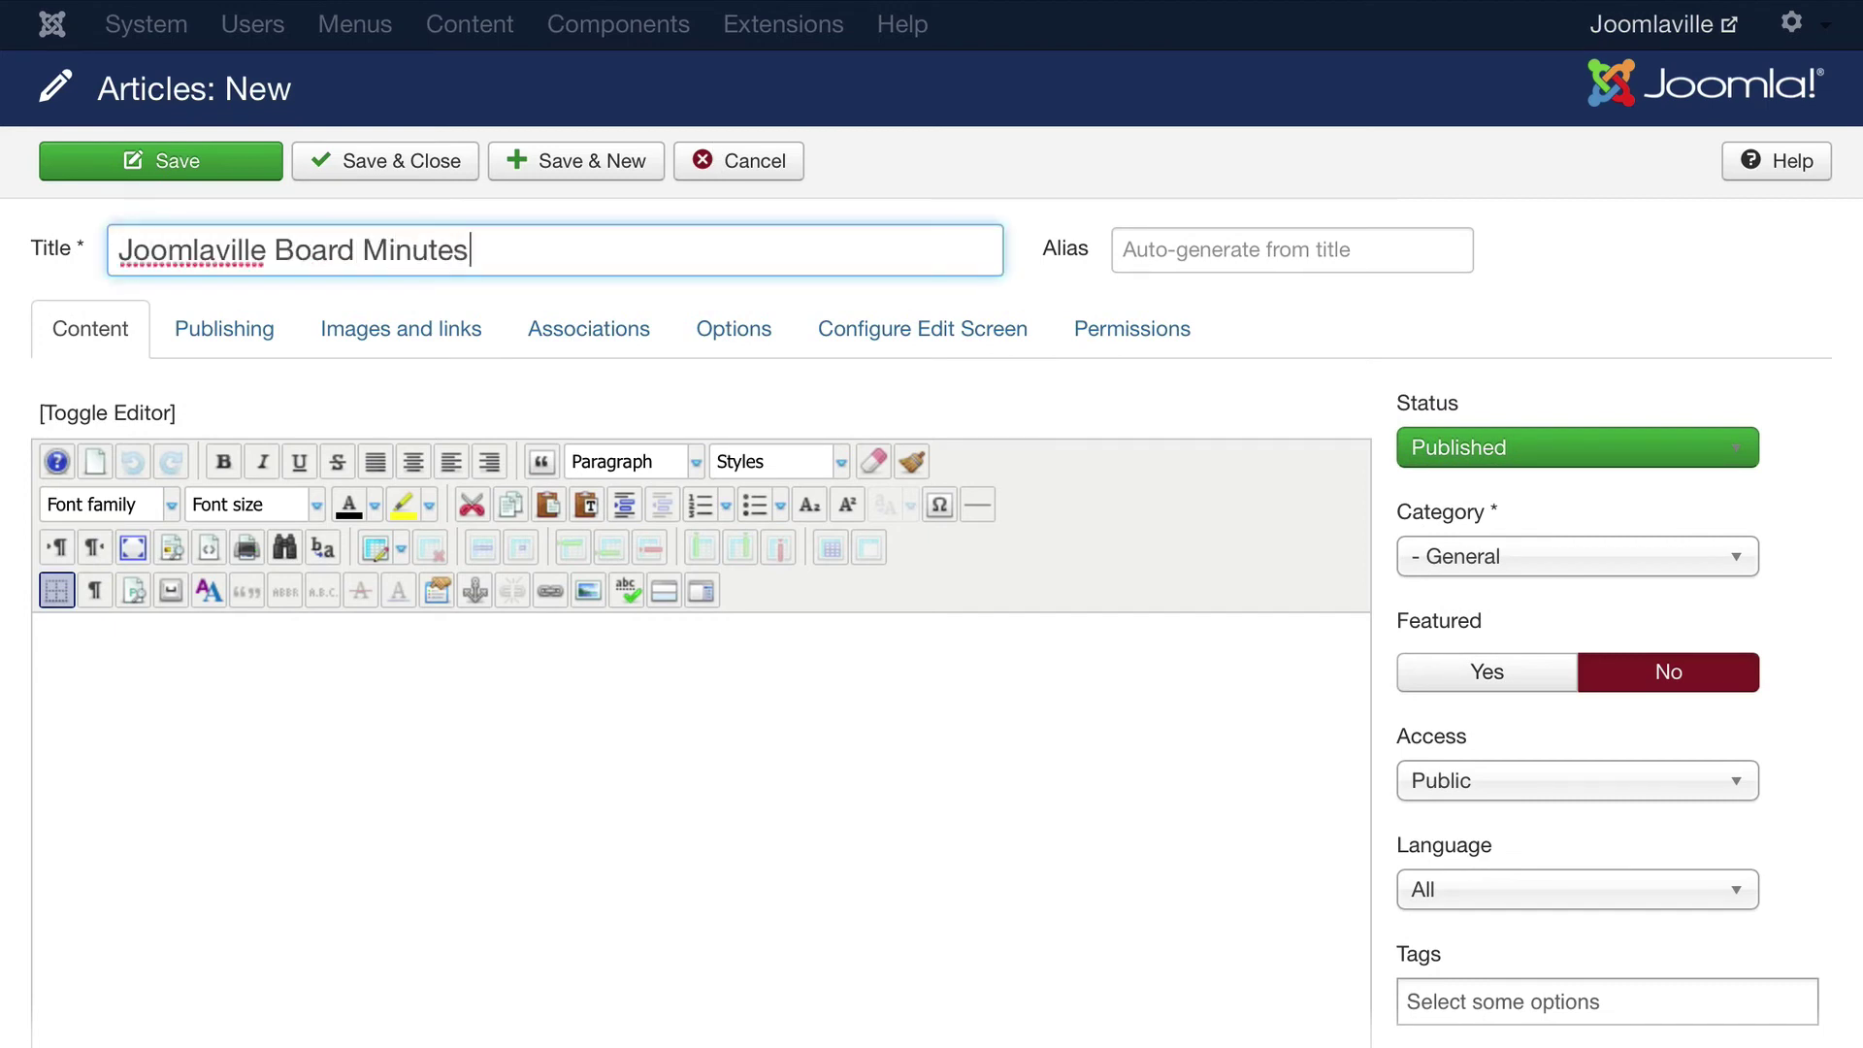
type(" for May")
left_click(262, 716)
type("Board Mi")
key("BackSpace")
type("inutes")
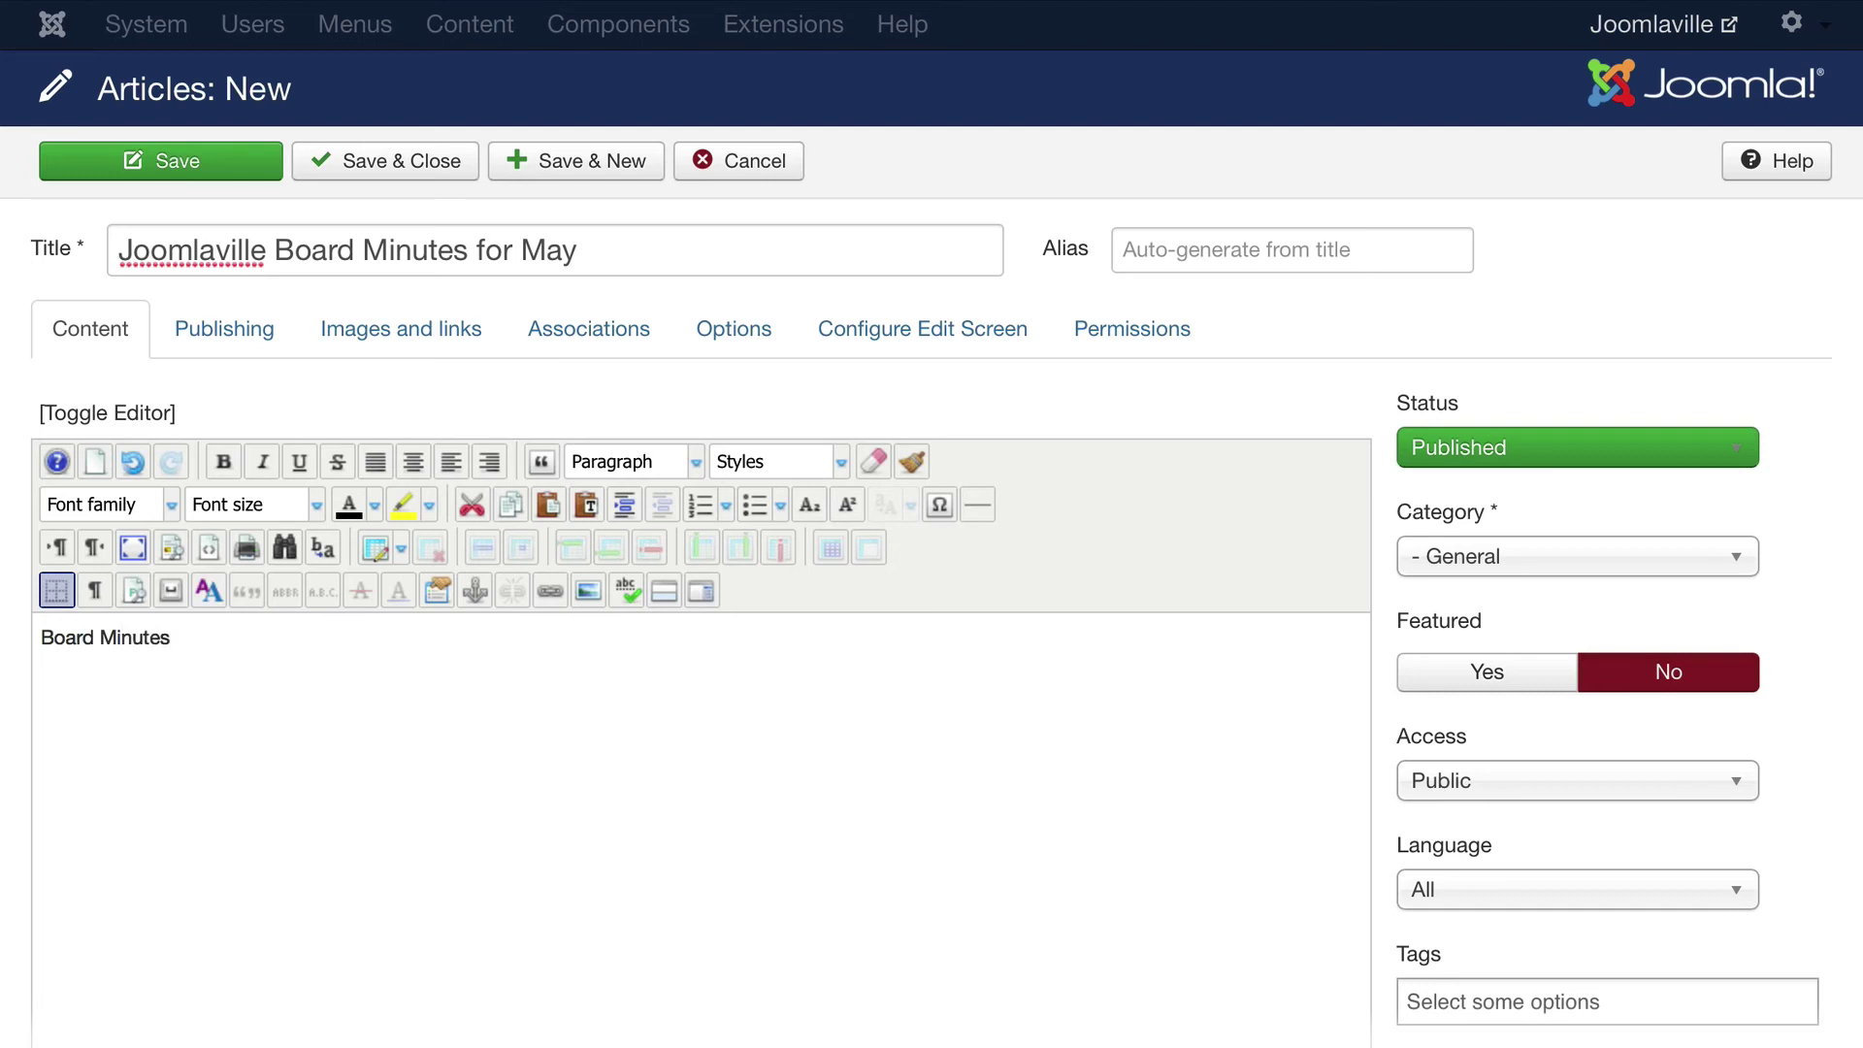
Leave the category as General, set Access to Board Members, and save the article
left_click(1459, 566)
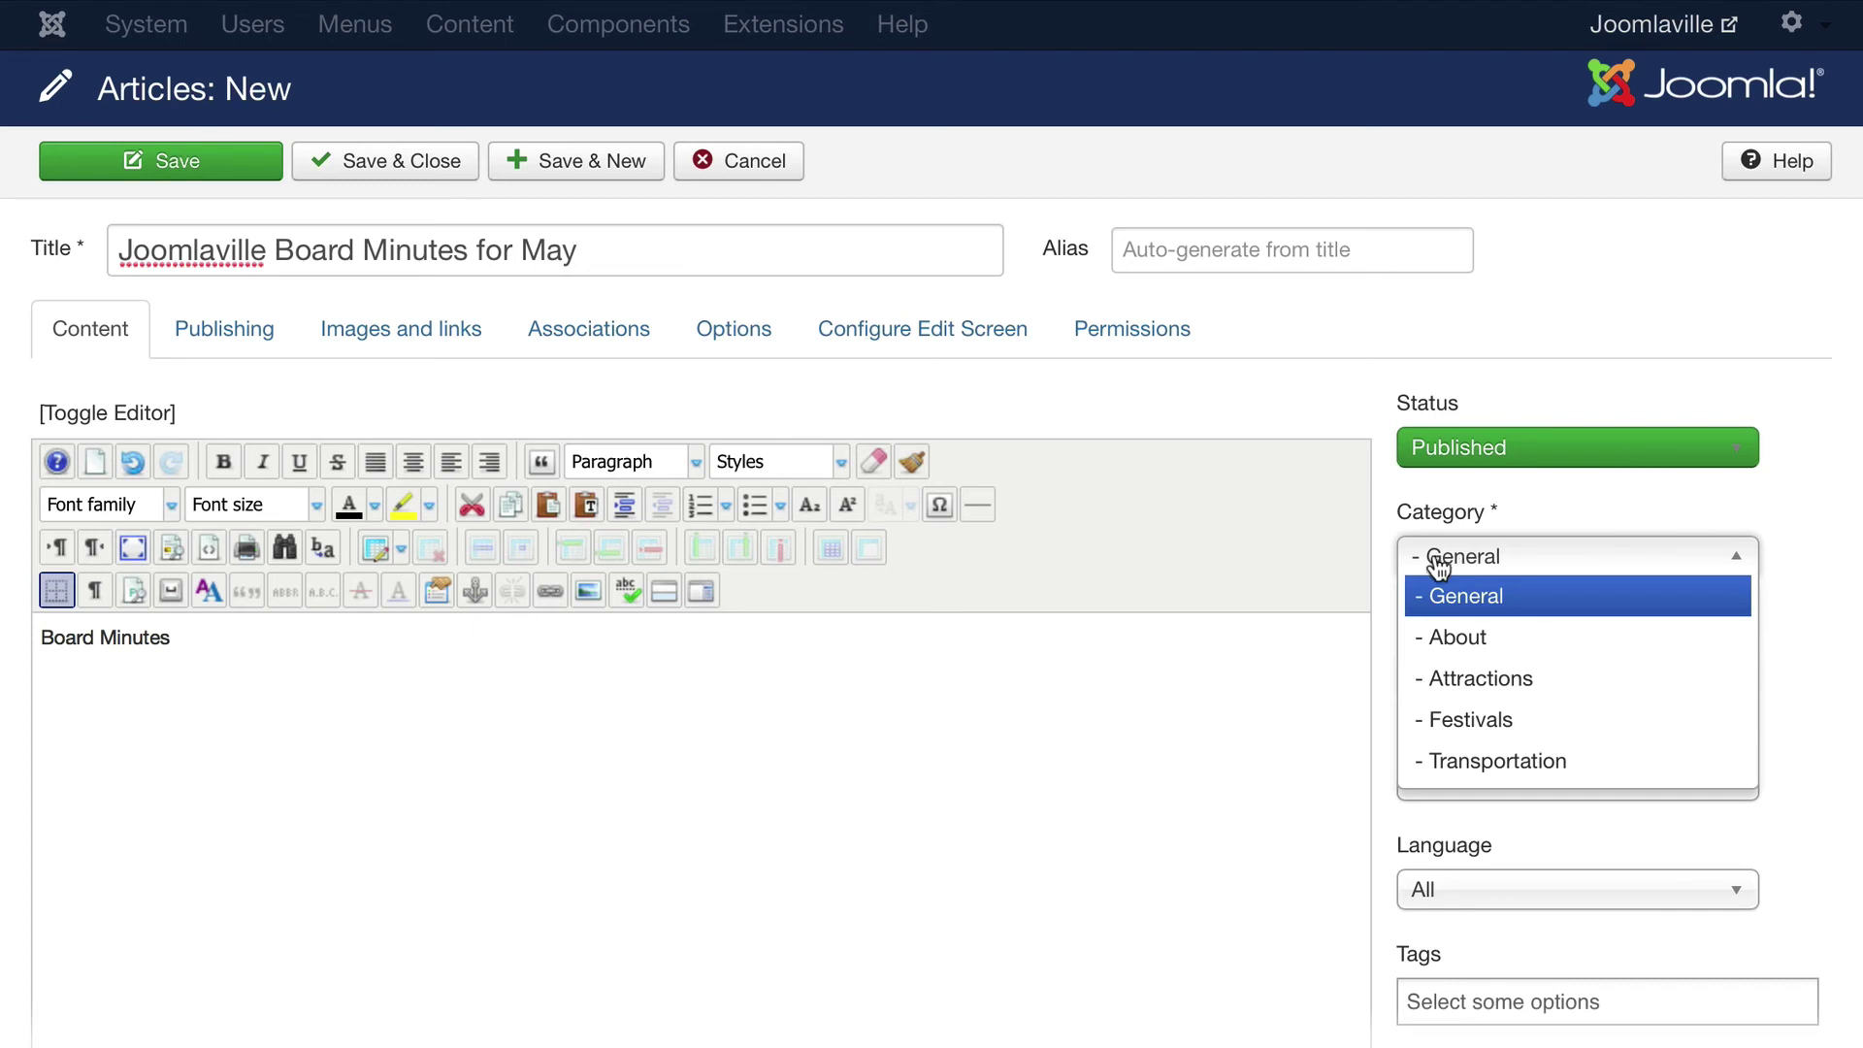
left_click(1494, 561)
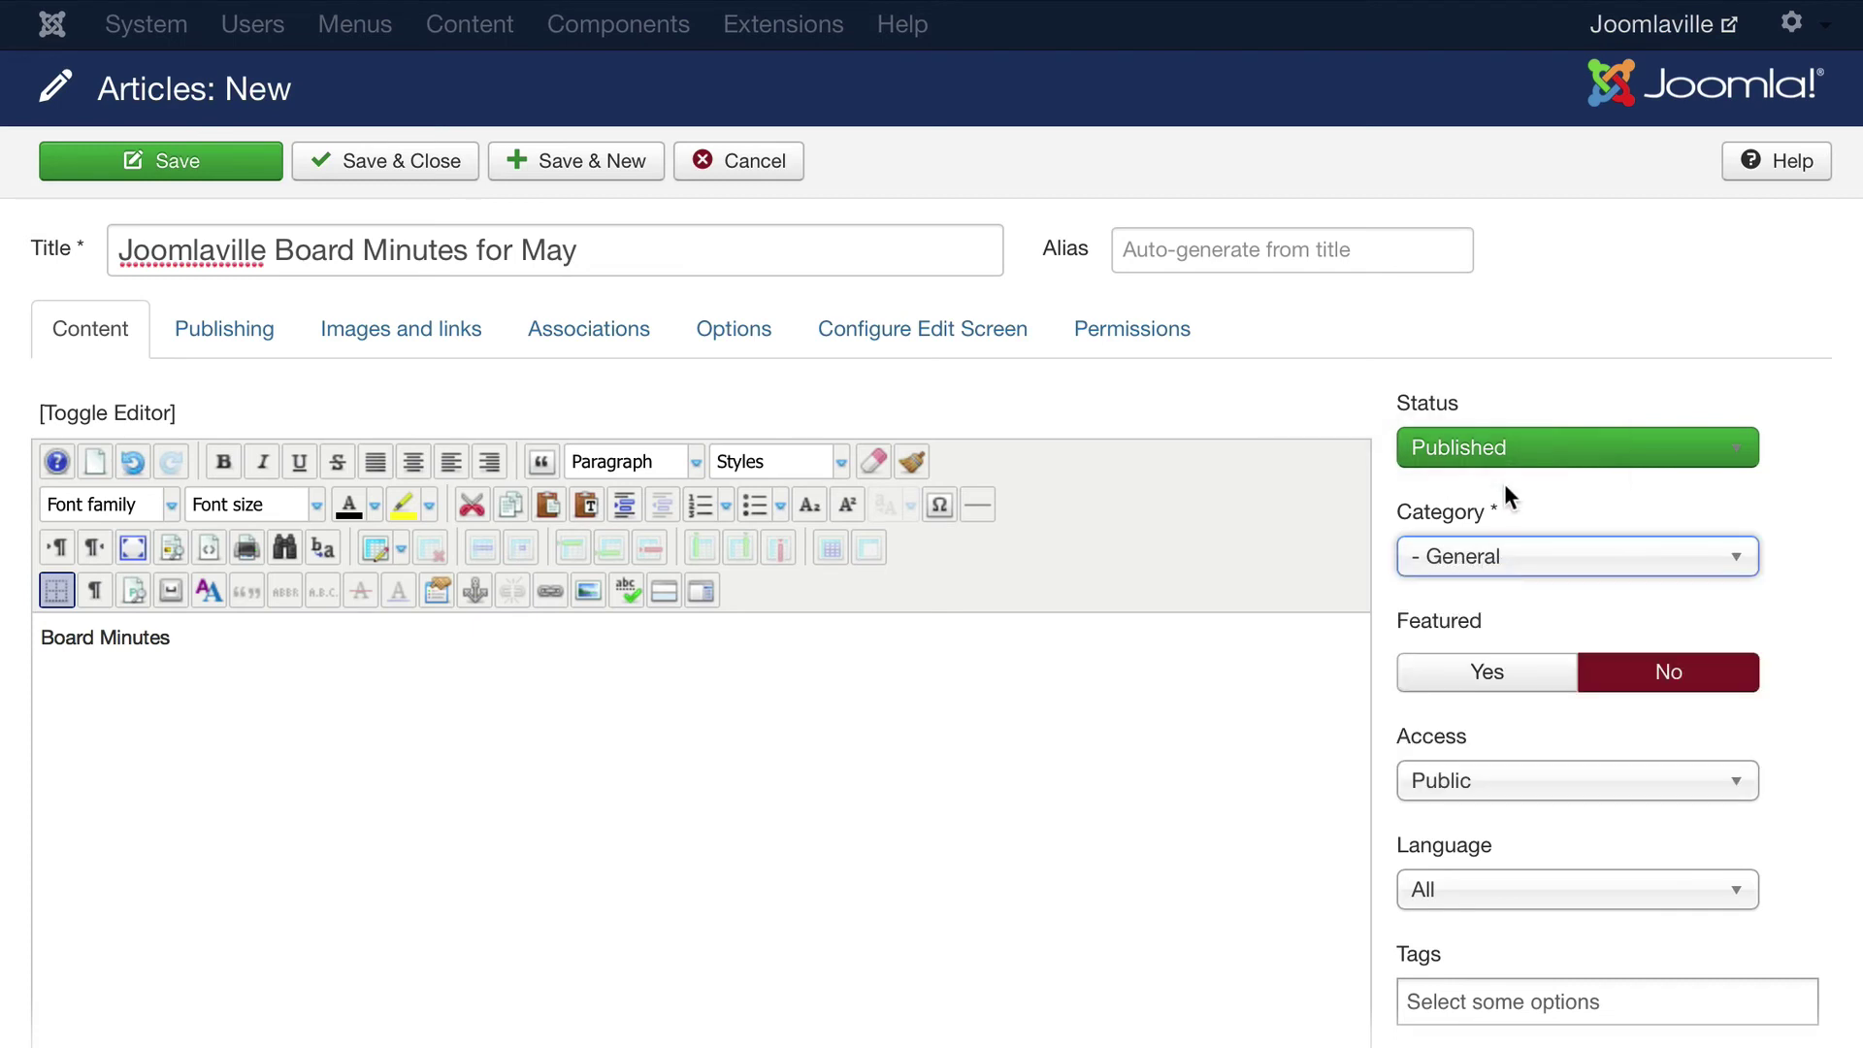
scroll(1372, 611, "down", 2)
scroll(1370, 606, "down", 1)
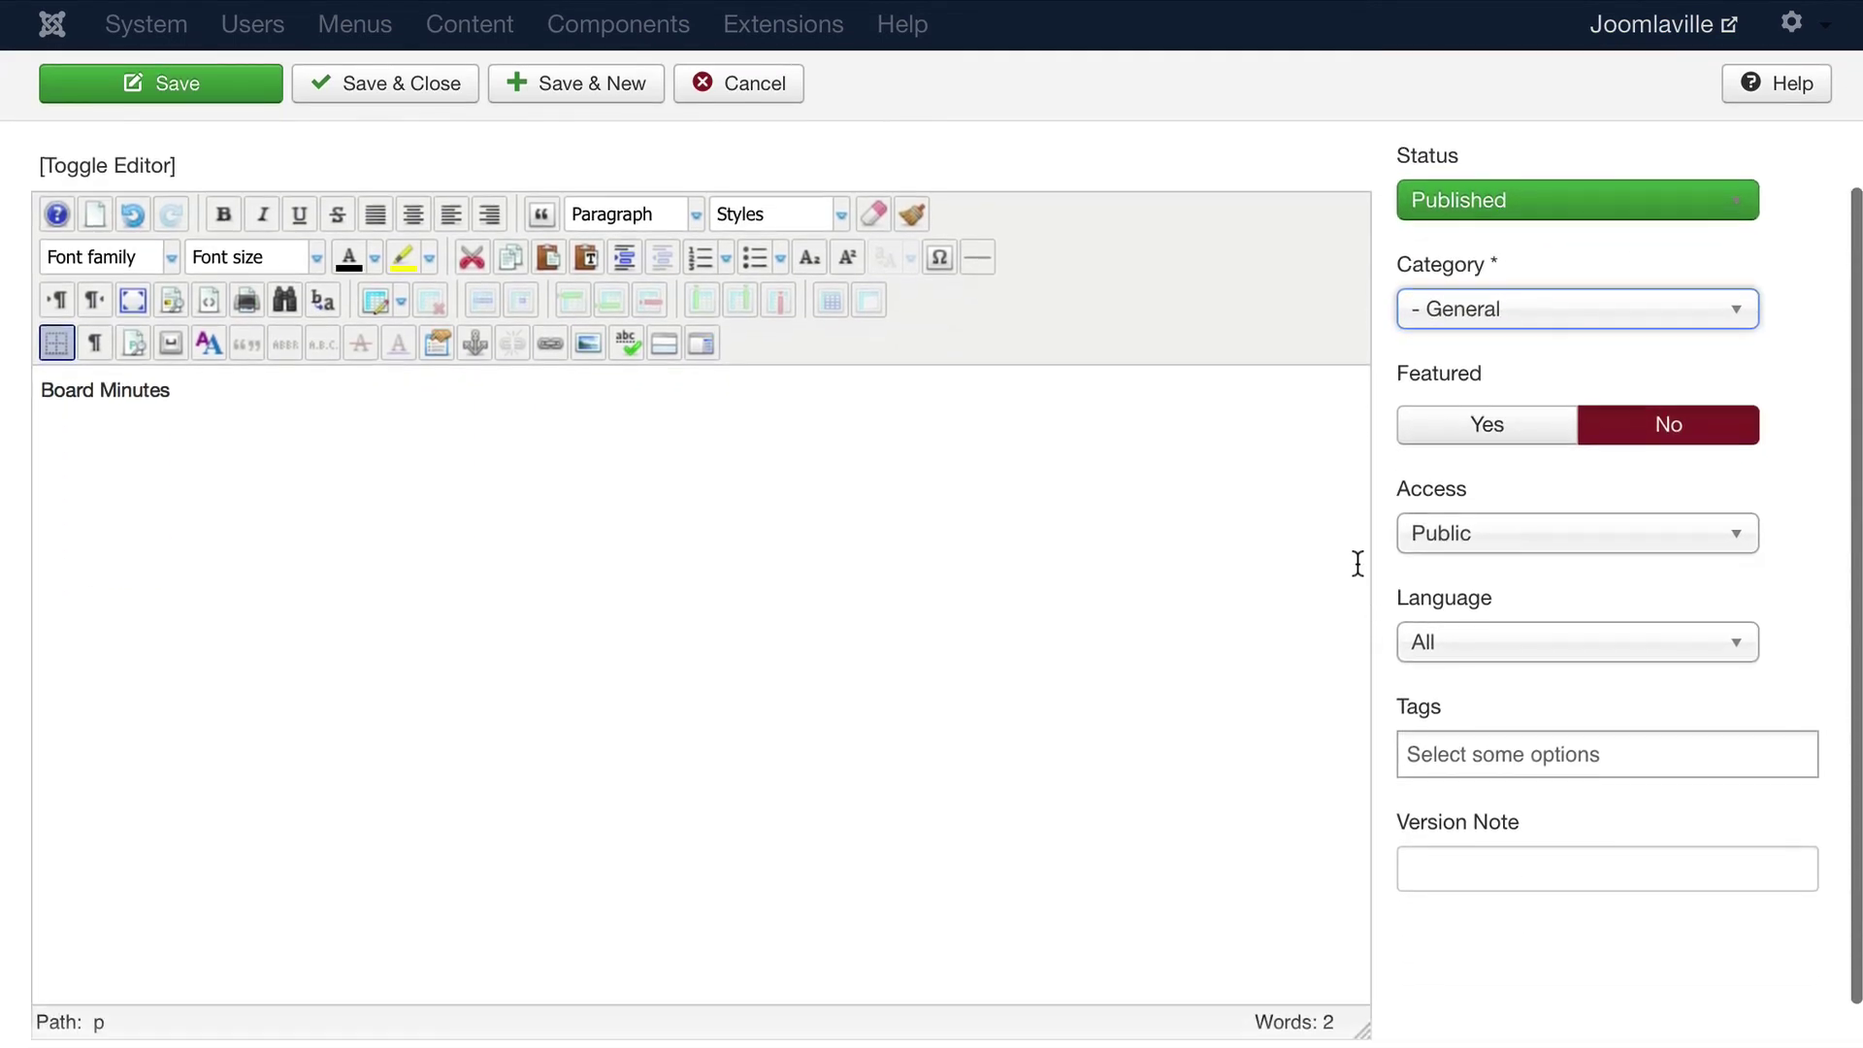
left_click(1436, 542)
left_click(1452, 576)
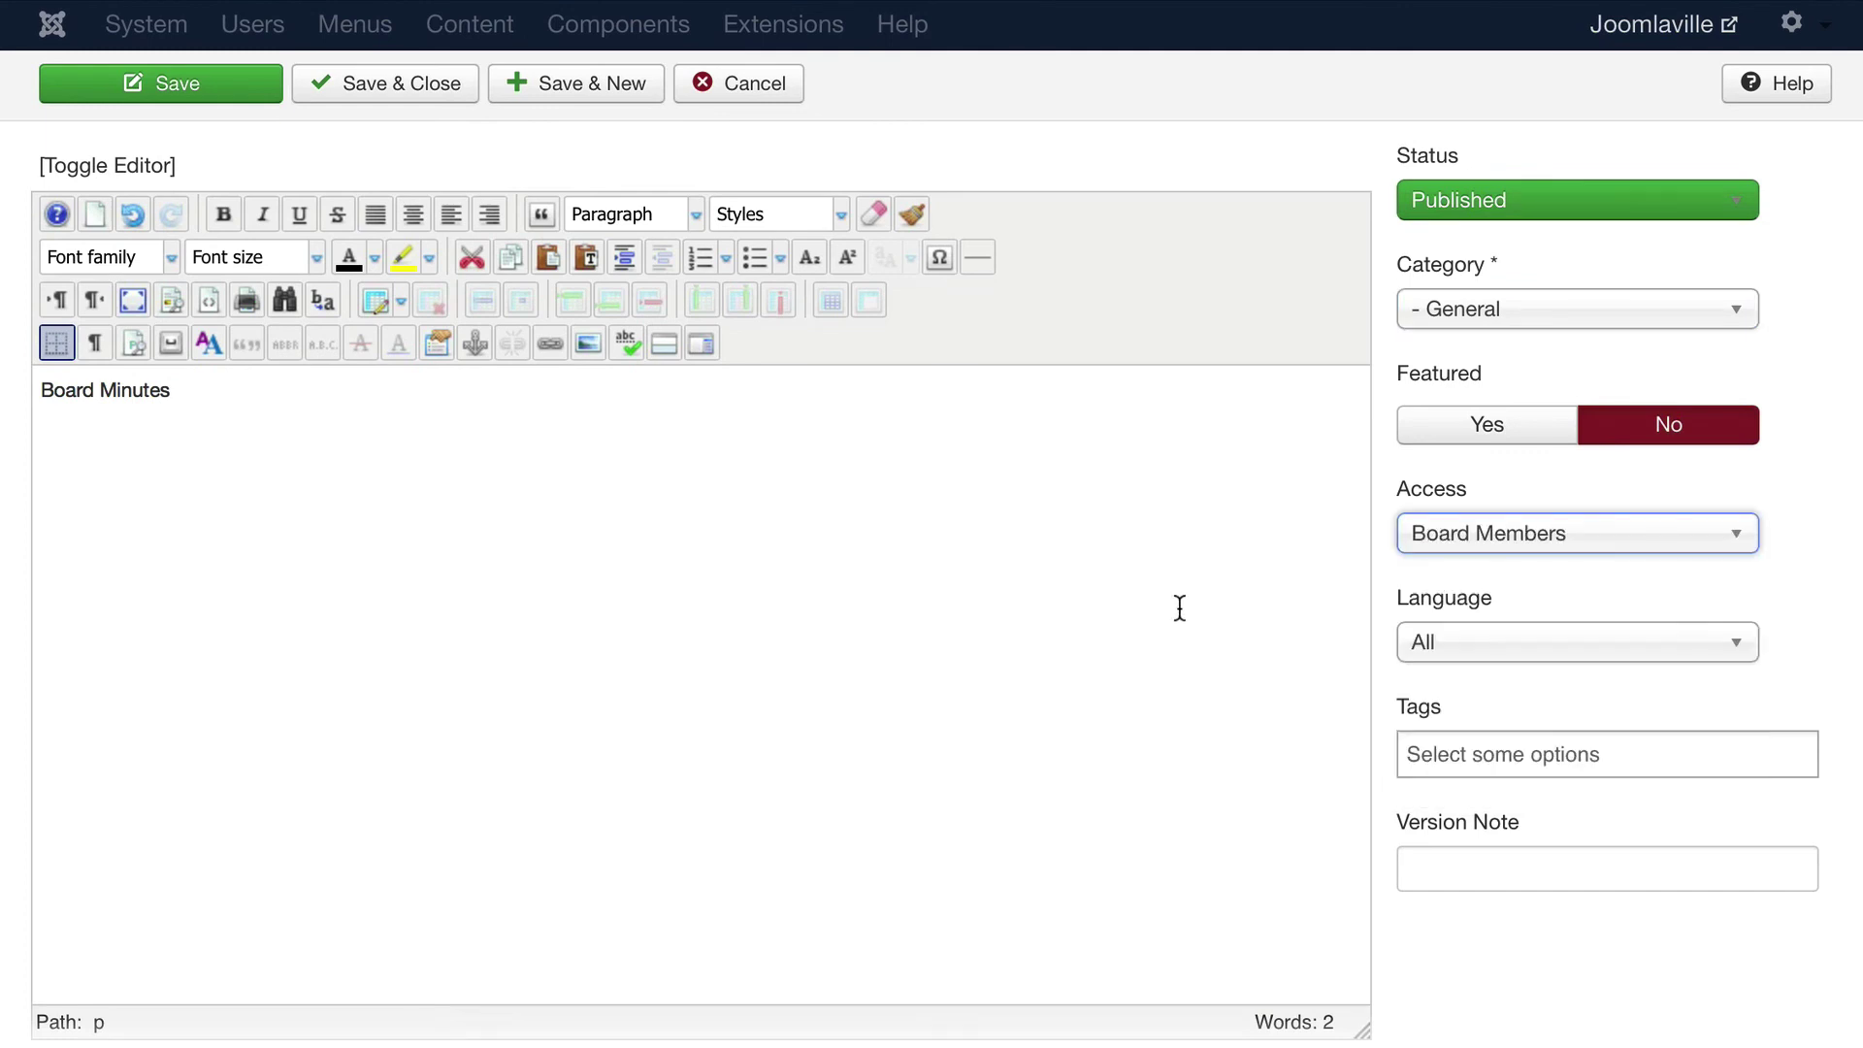
scroll(1179, 607, "up", 1)
left_click(370, 159)
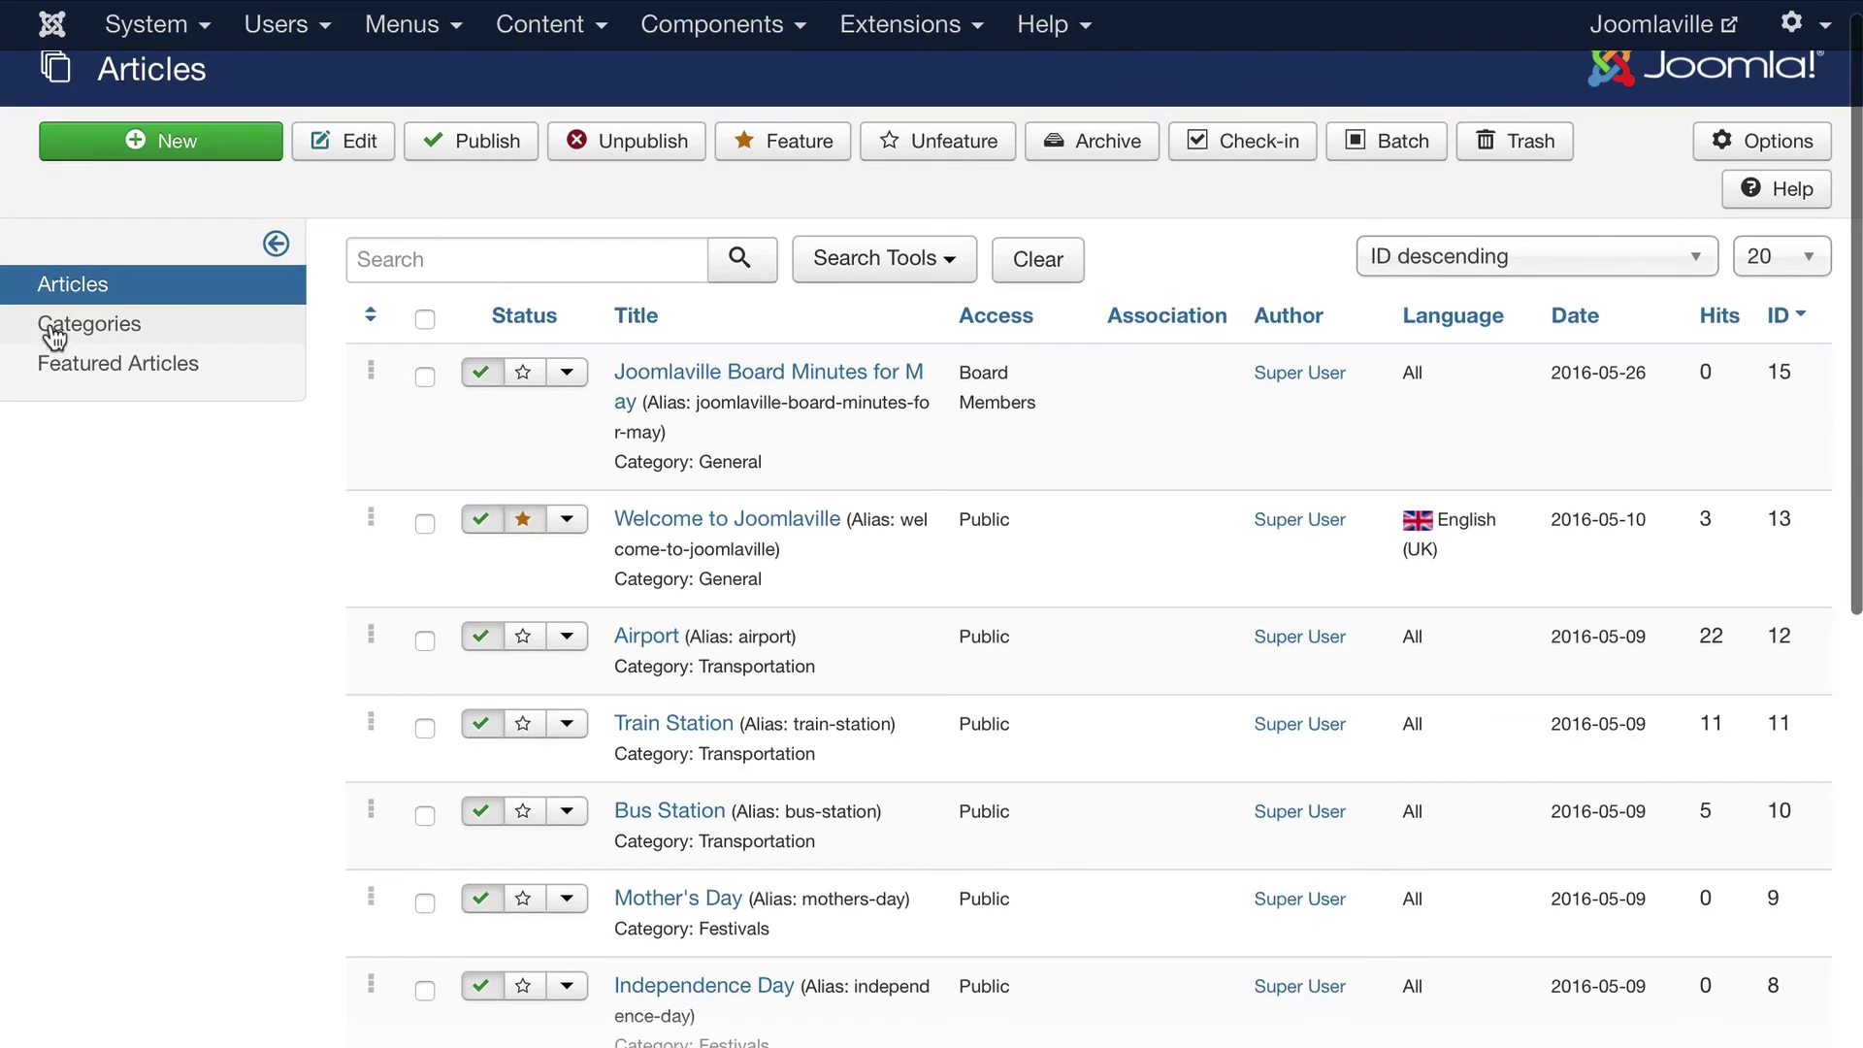
Create and save a new article category titled 'Board Minutes'
left_click(45, 330)
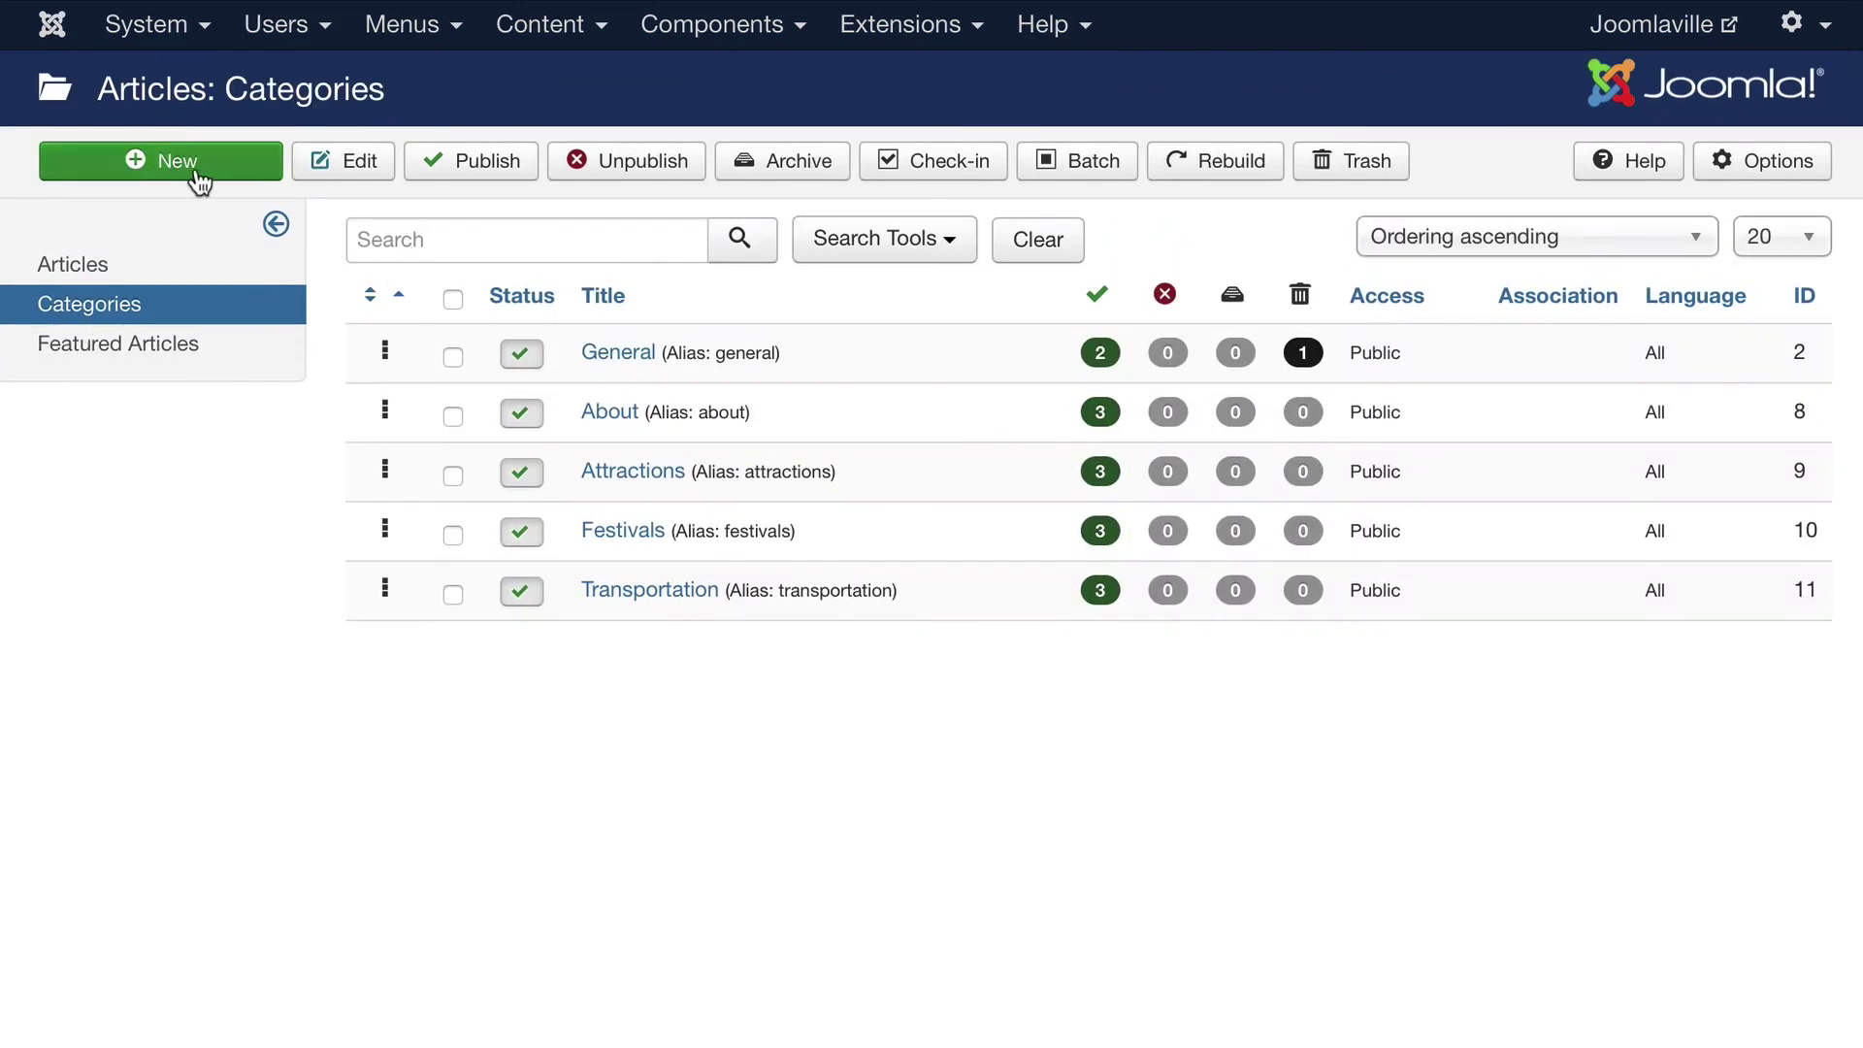
left_click(177, 157)
left_click(209, 246)
type("Board M")
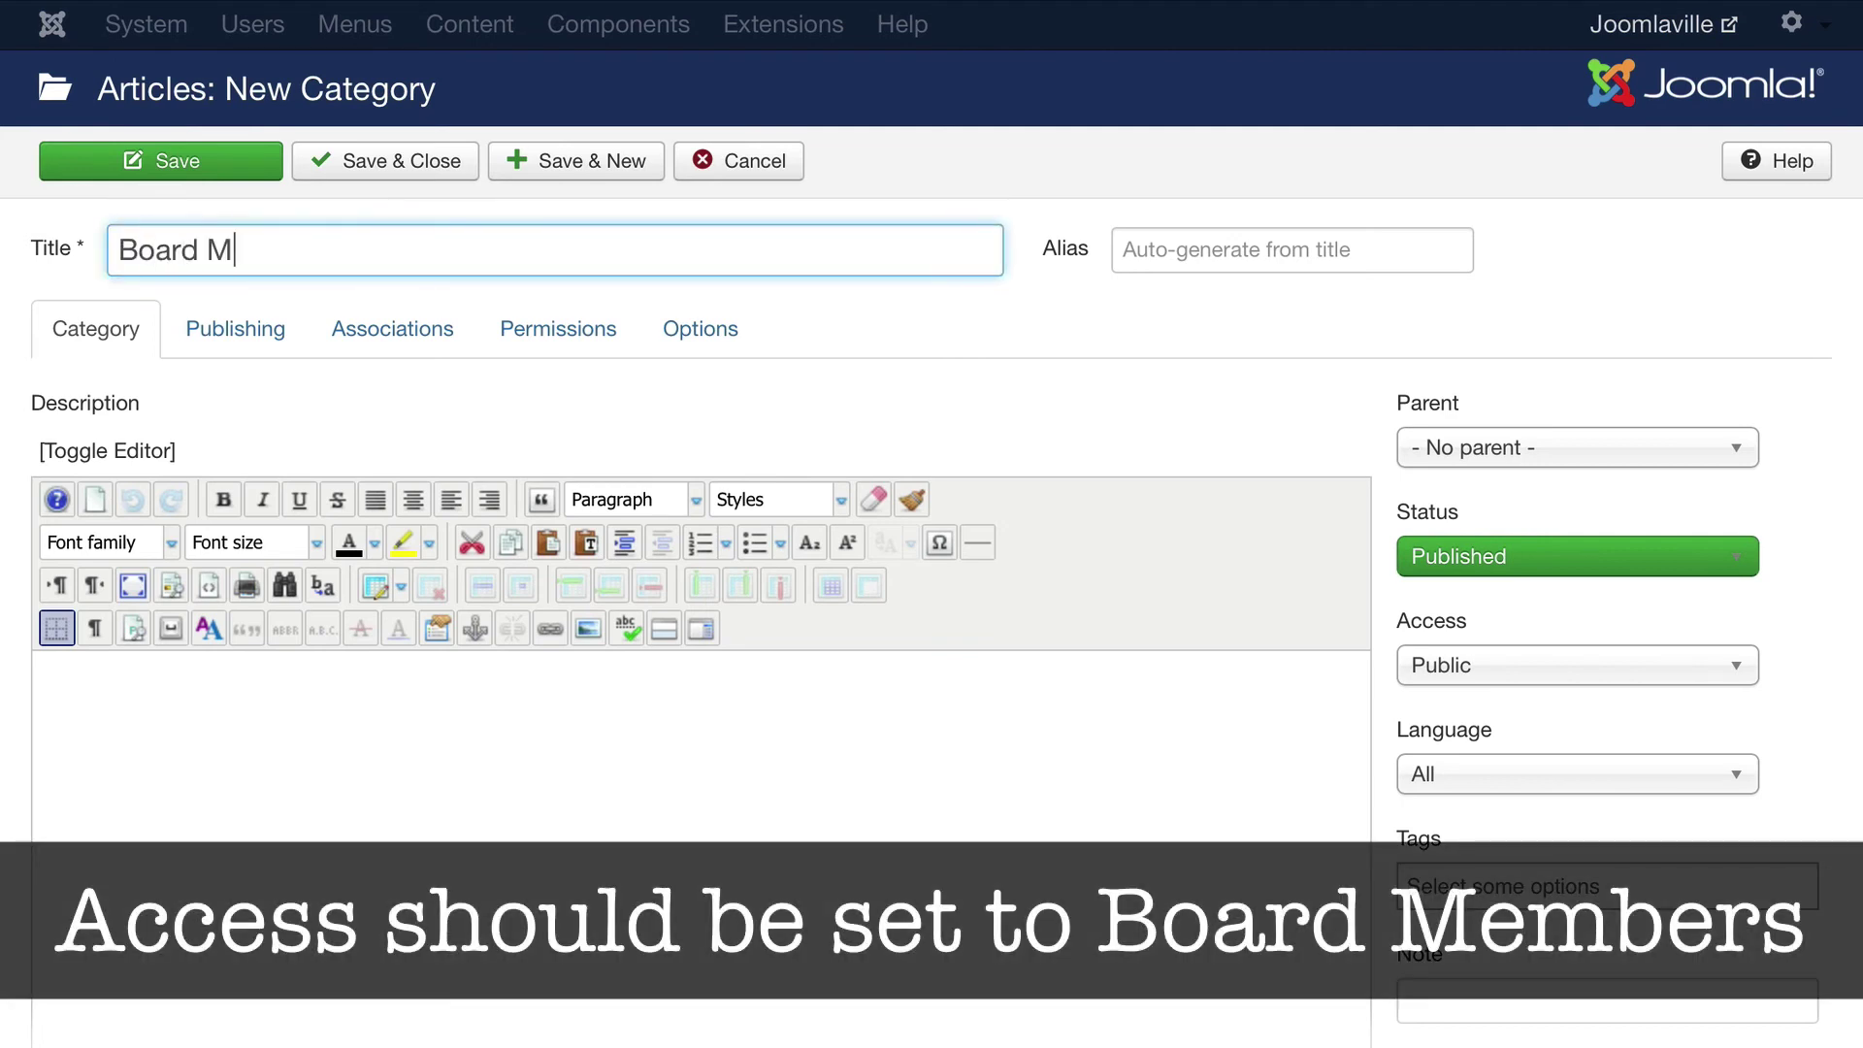
type("inutes")
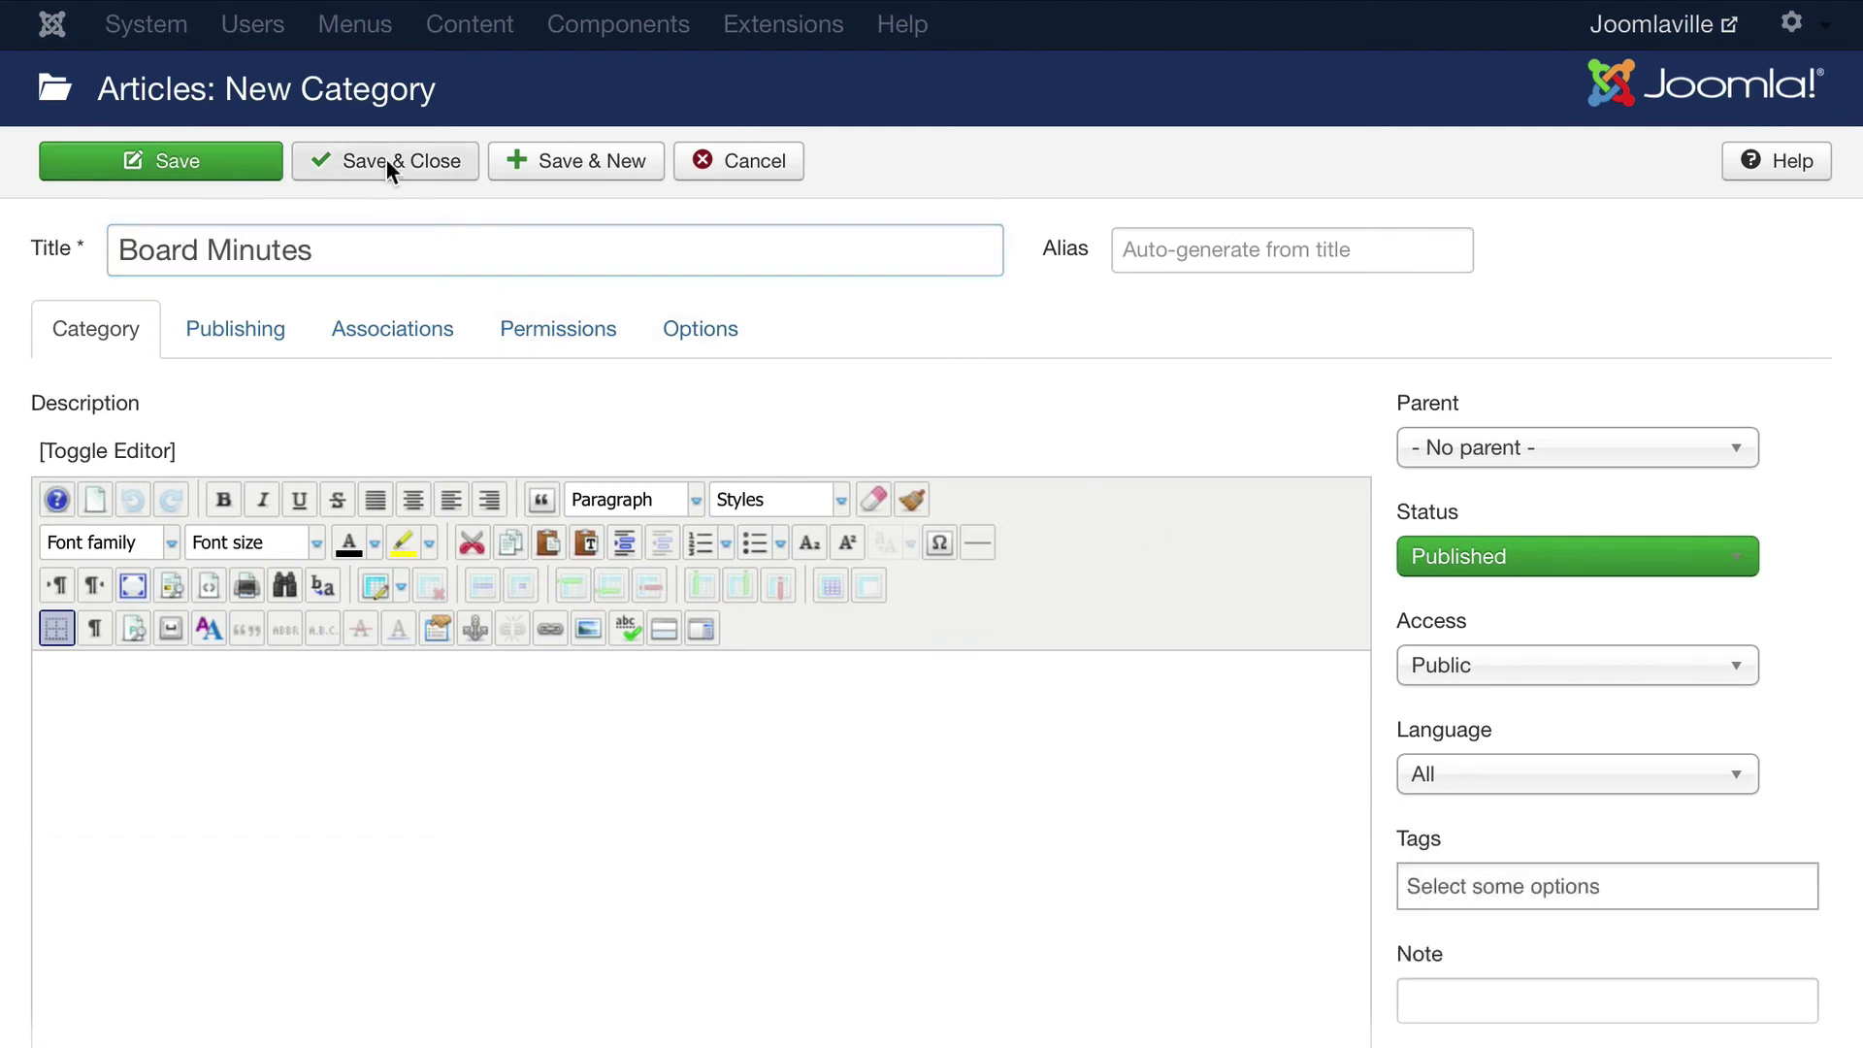
left_click(386, 161)
Move the May board minutes article into the Board Minutes category and save it
left_click(88, 266)
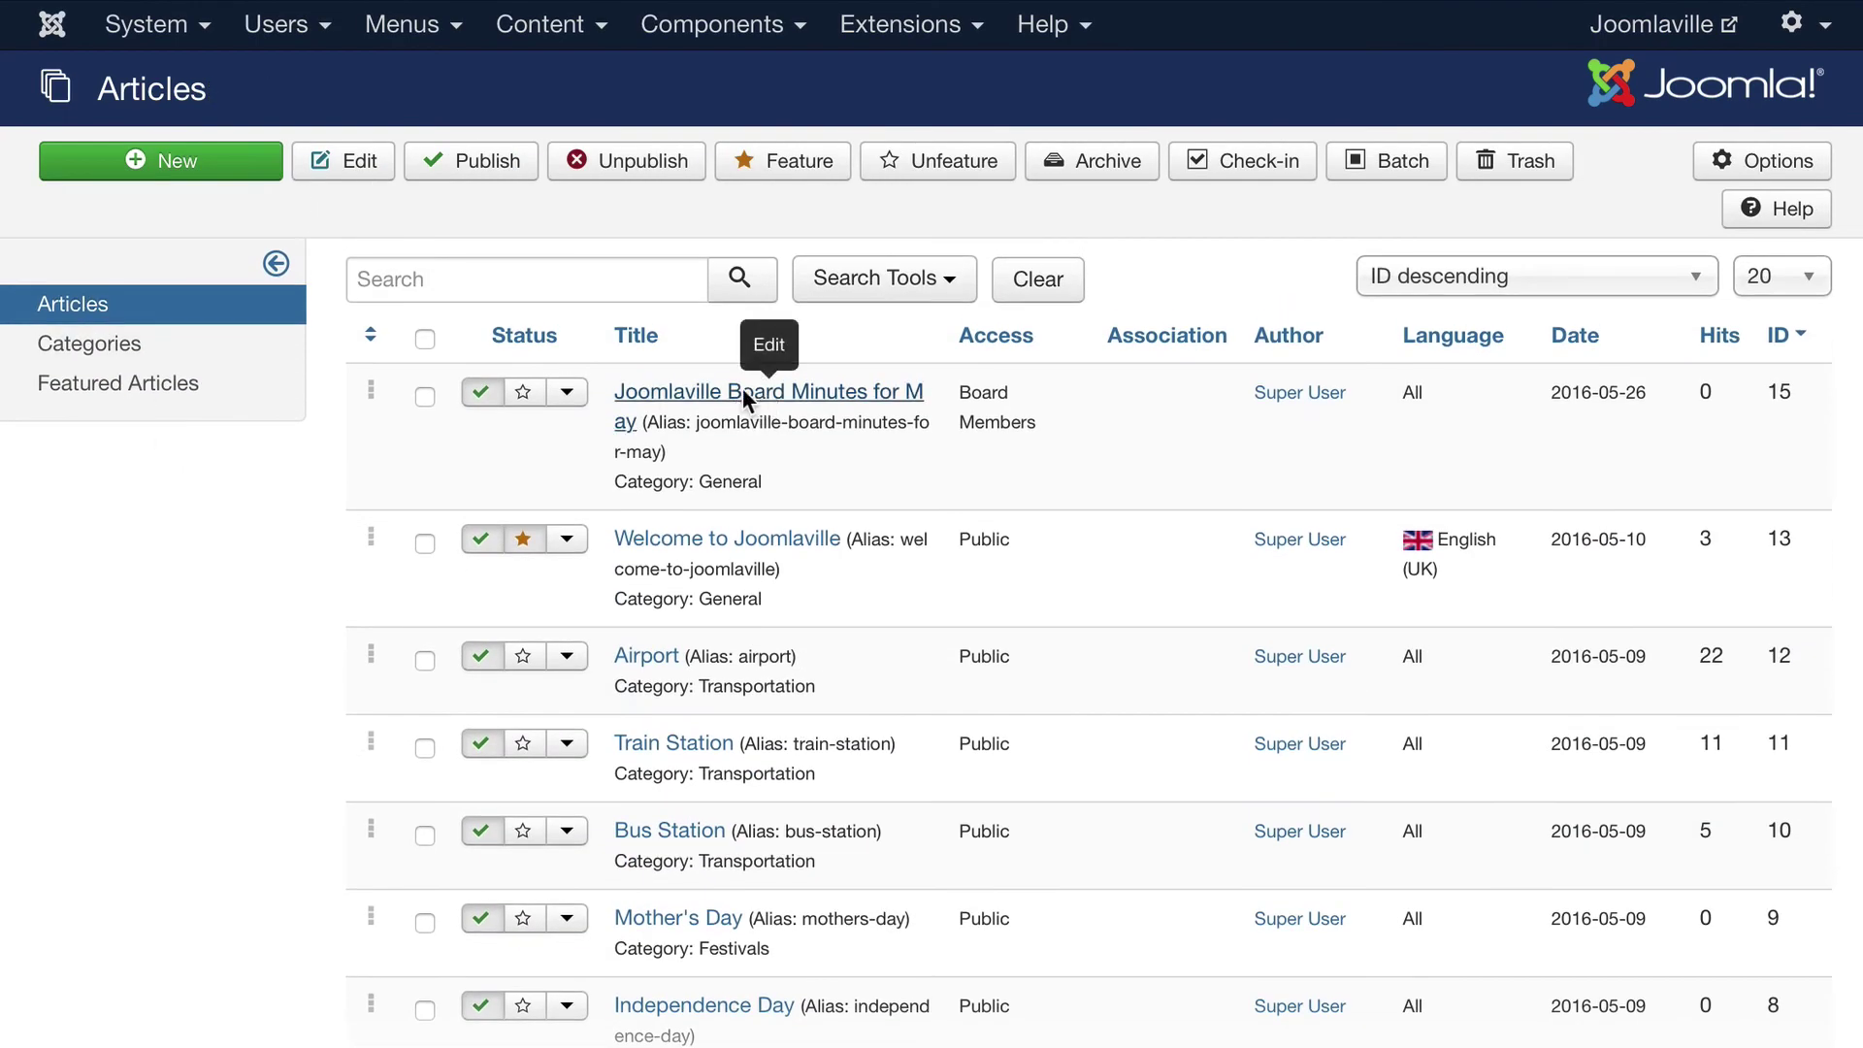
left_click(743, 388)
left_click(1499, 558)
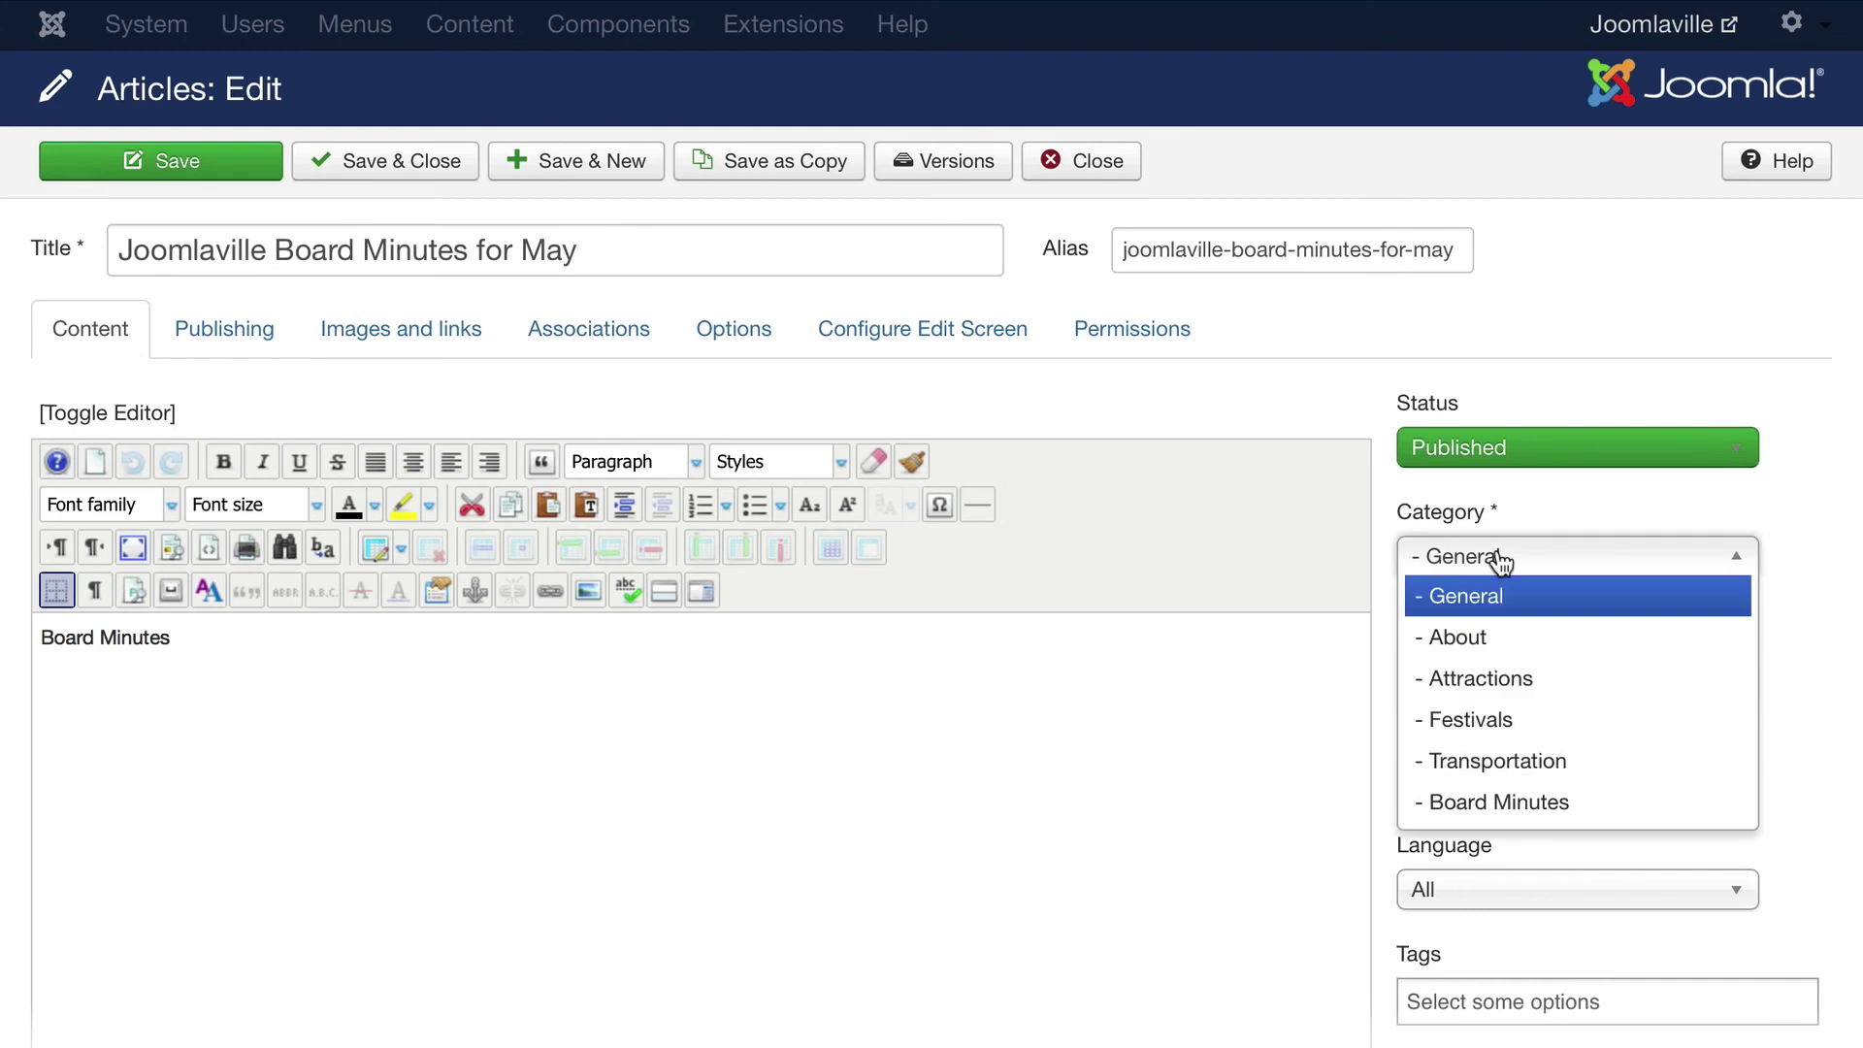
left_click(1519, 806)
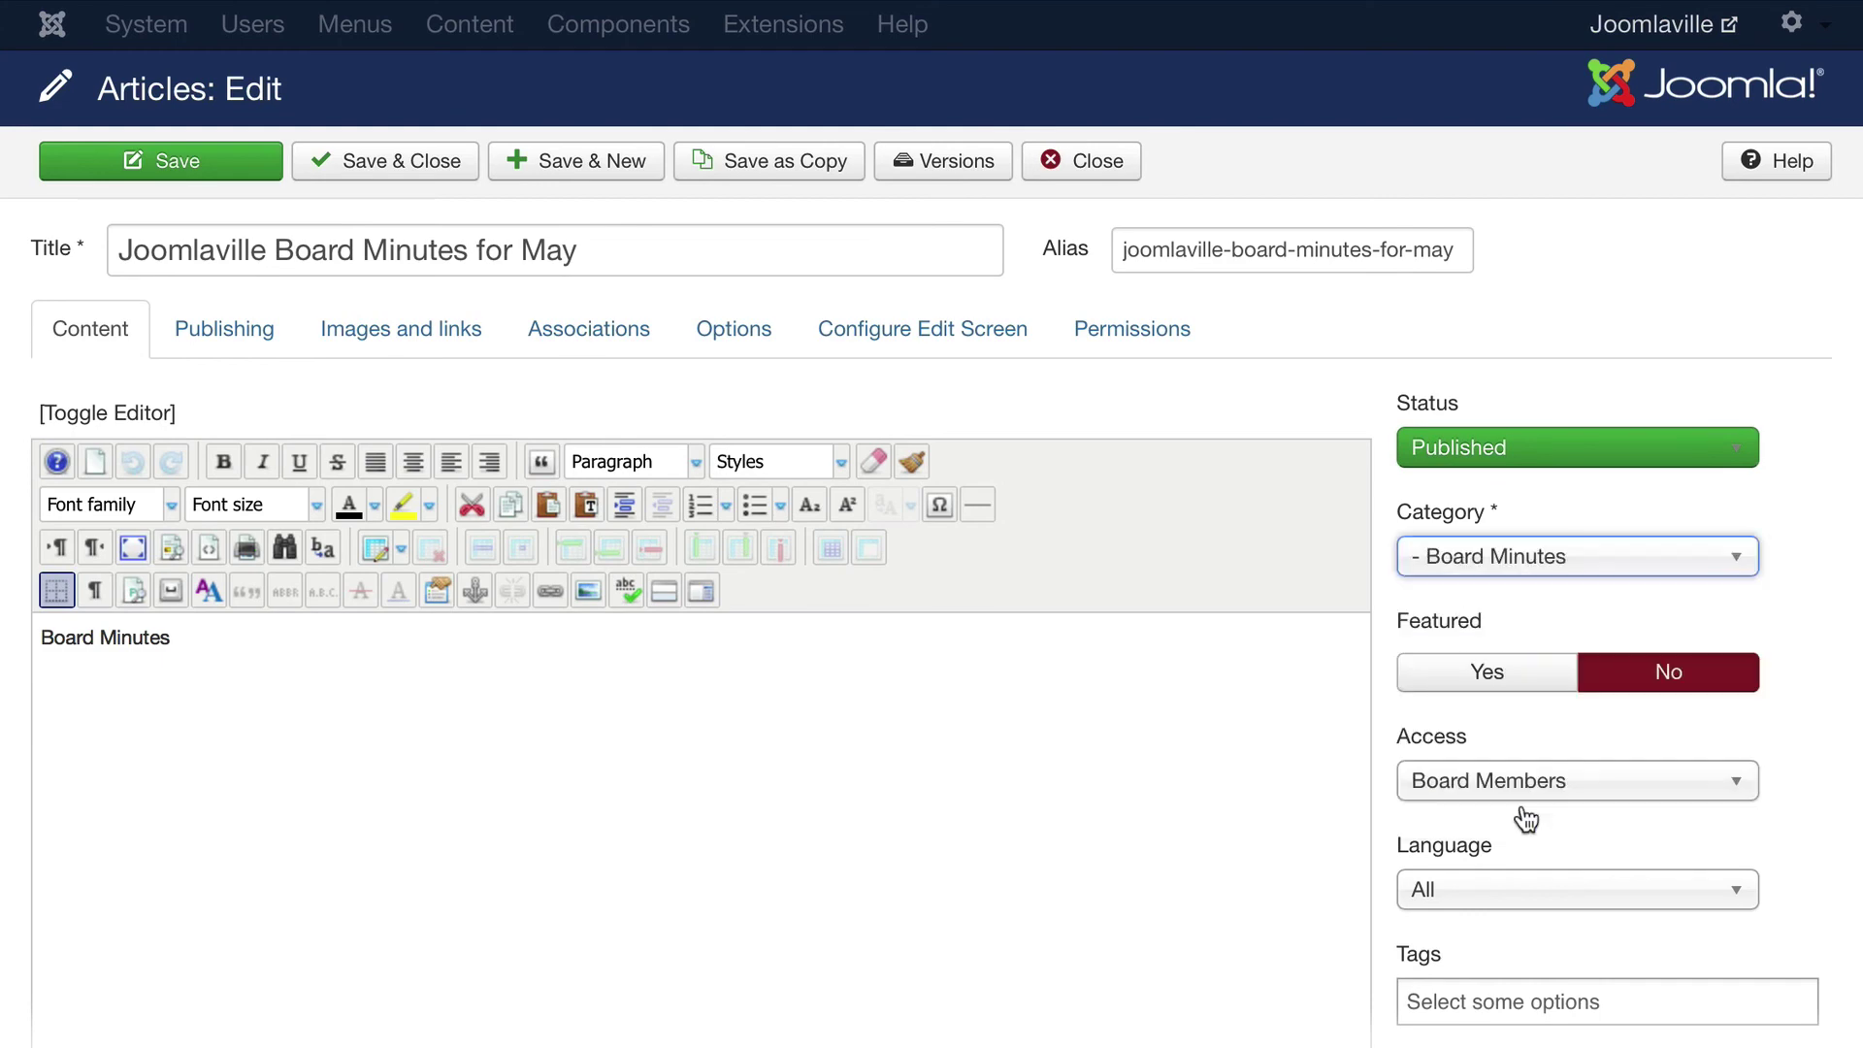
left_click(385, 163)
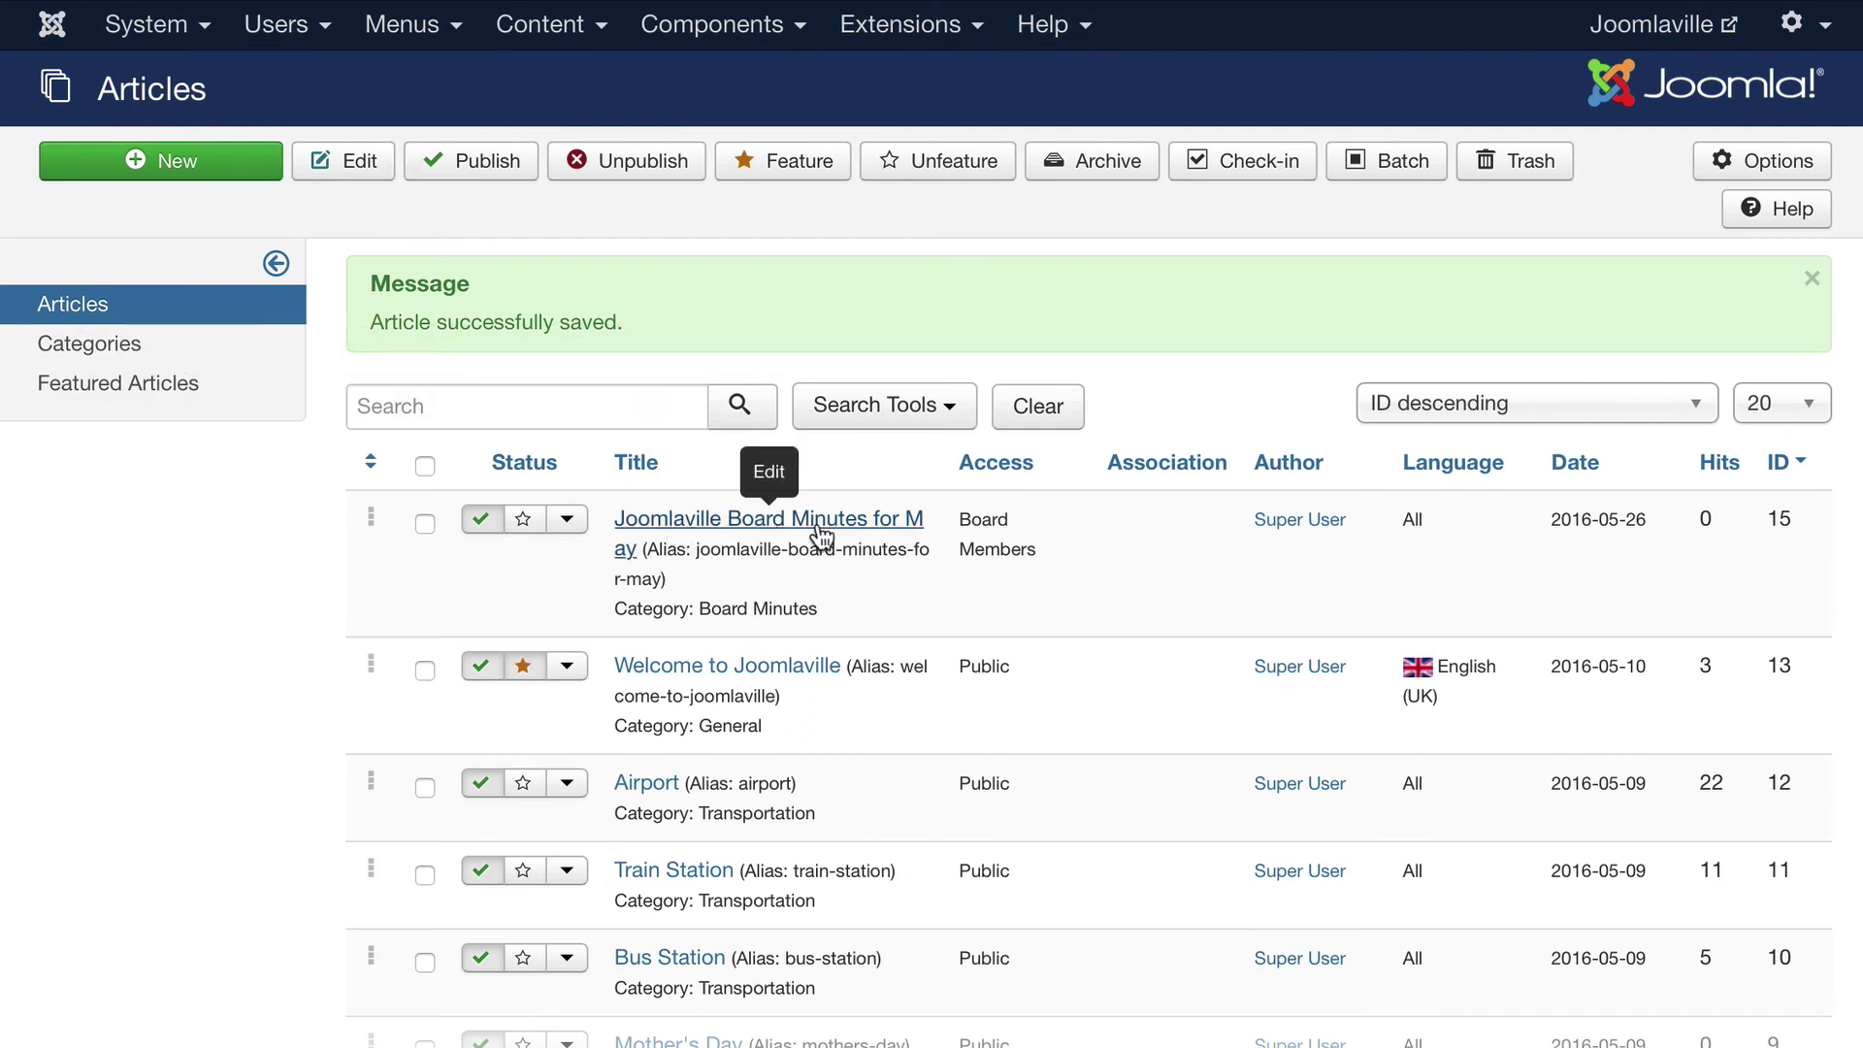
Start a new Main Menu item titled 'Board Minutes' of type Category List
left_click(390, 31)
mouse_move(412, 307)
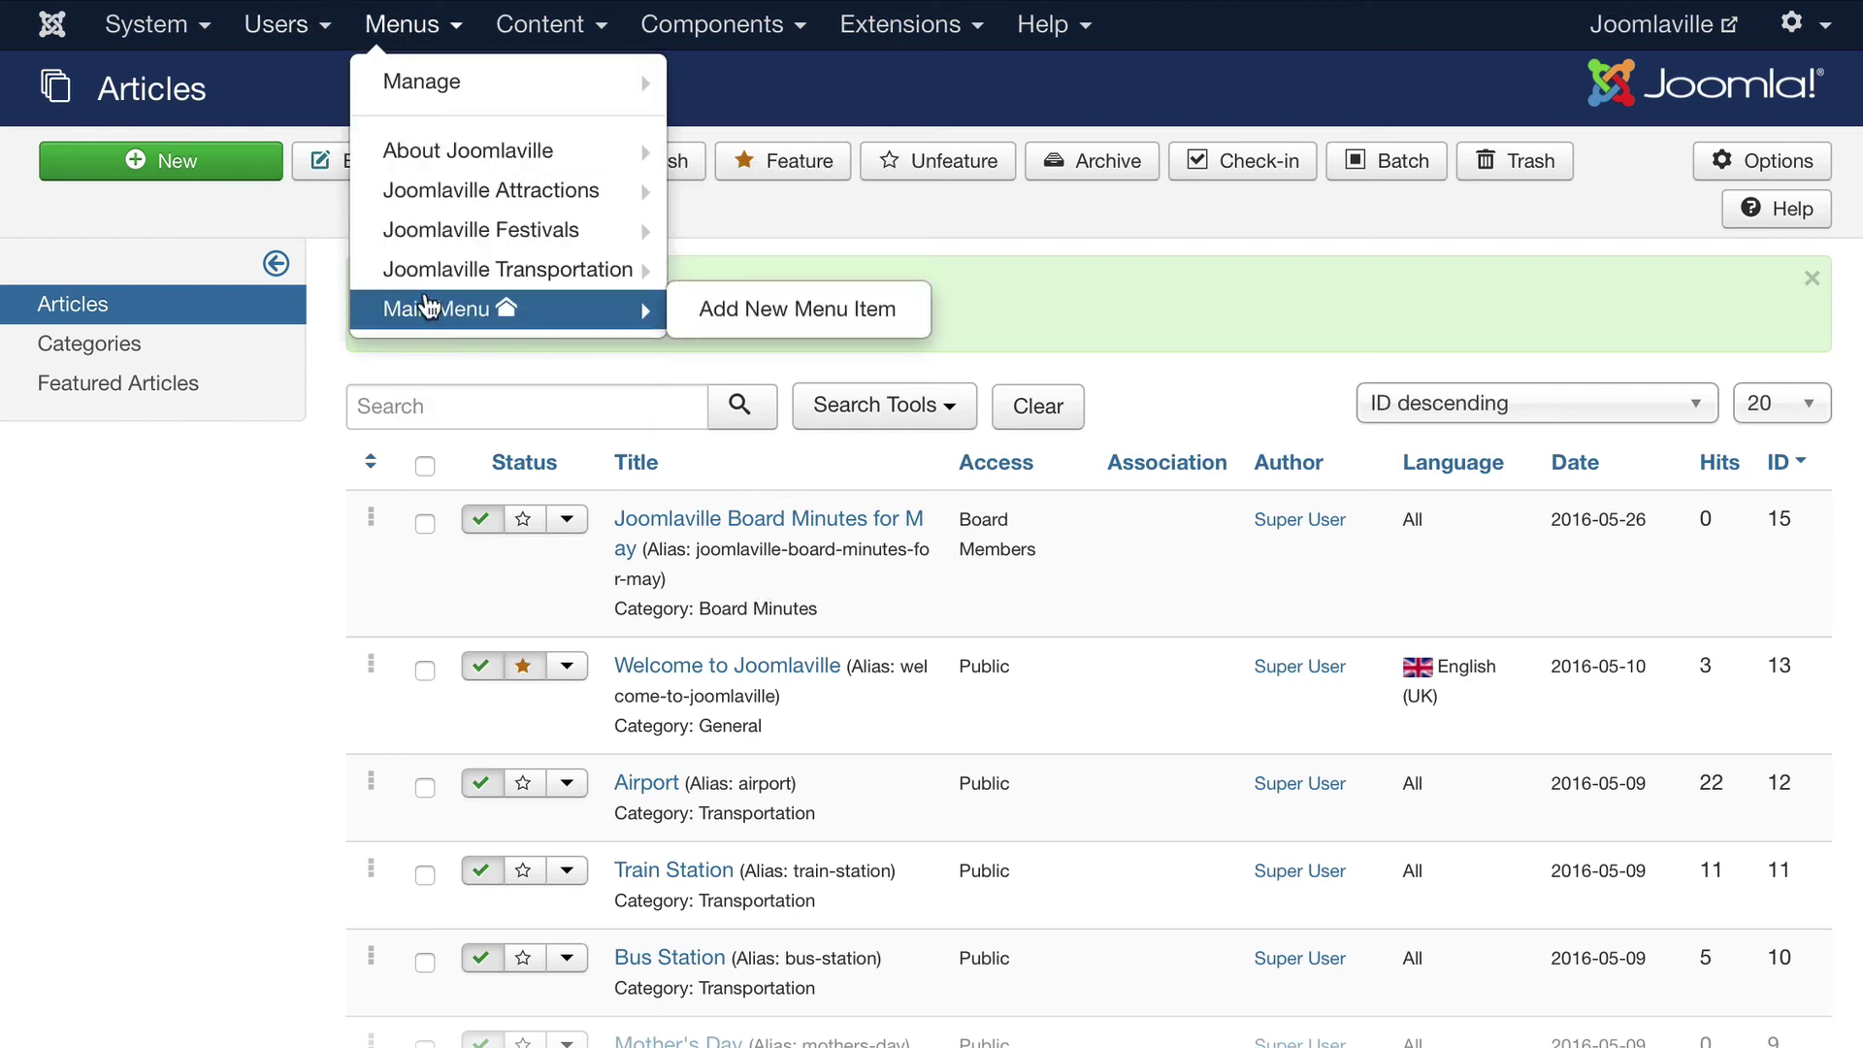
left_click(790, 311)
left_click(429, 254)
type("Board Minutes")
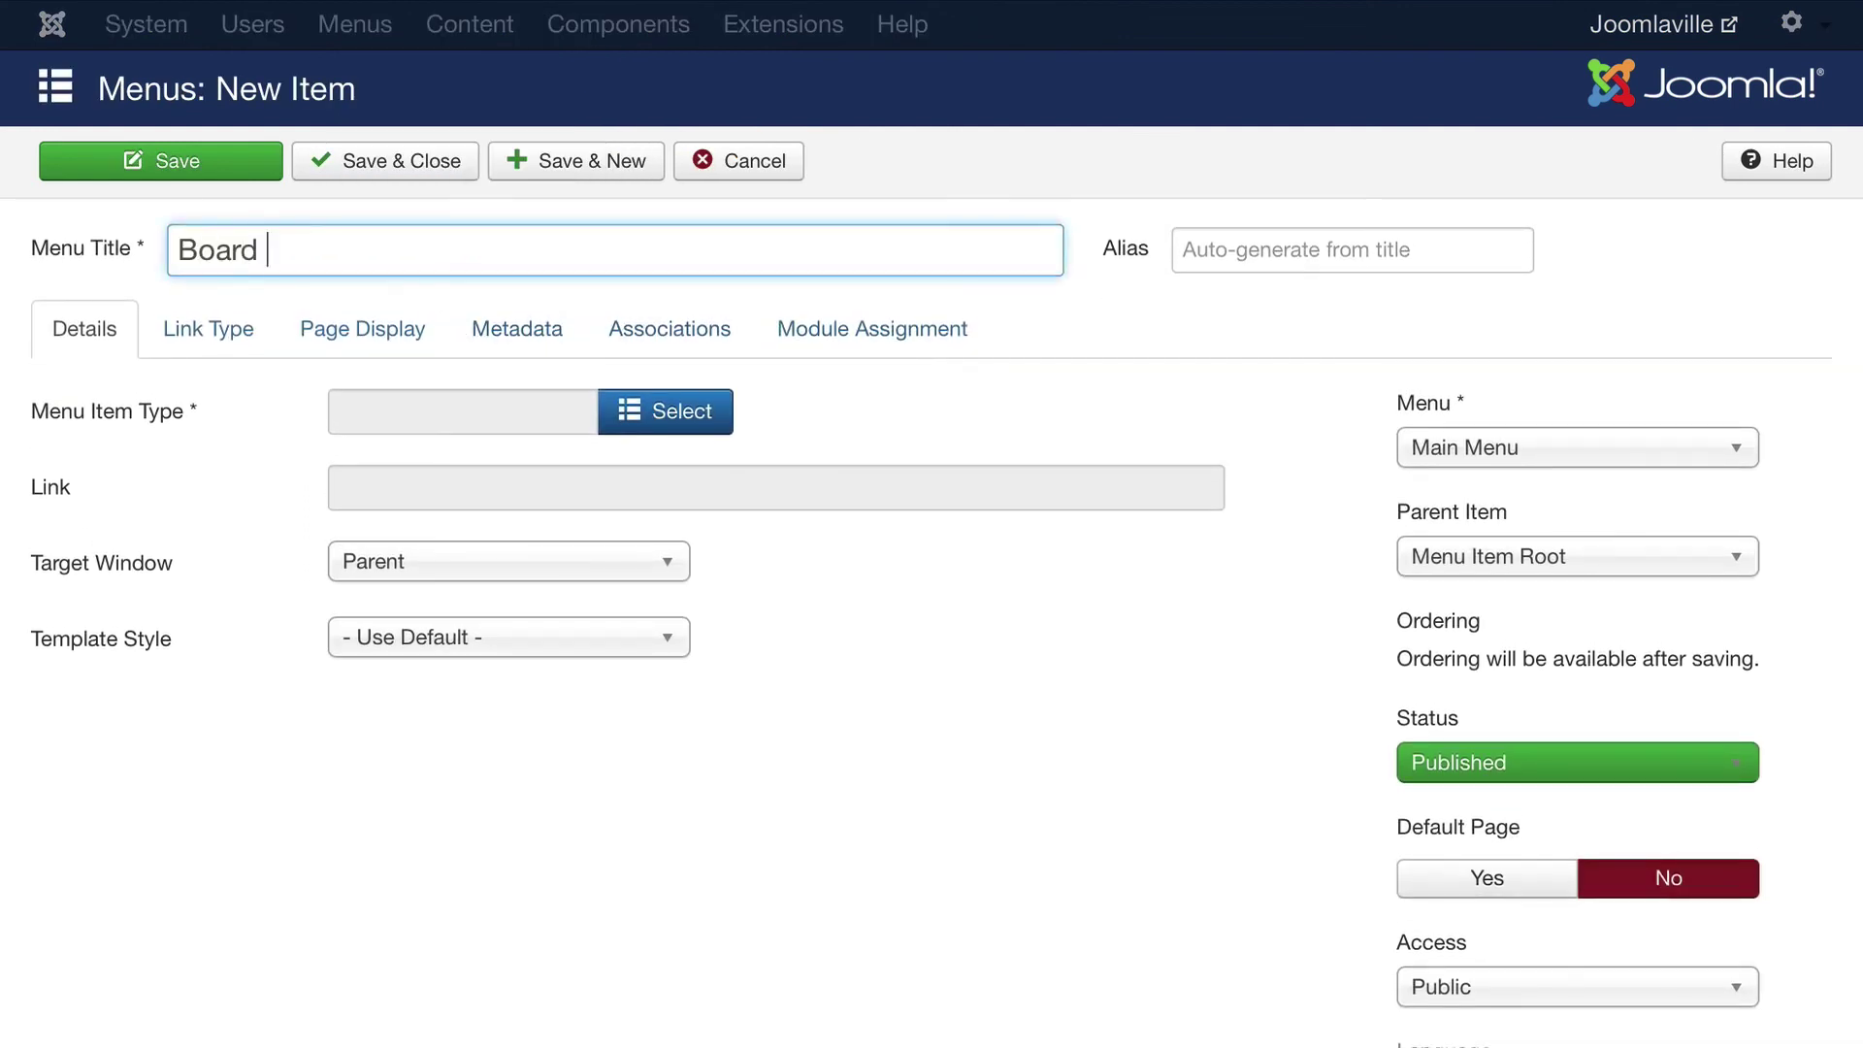
left_click(665, 411)
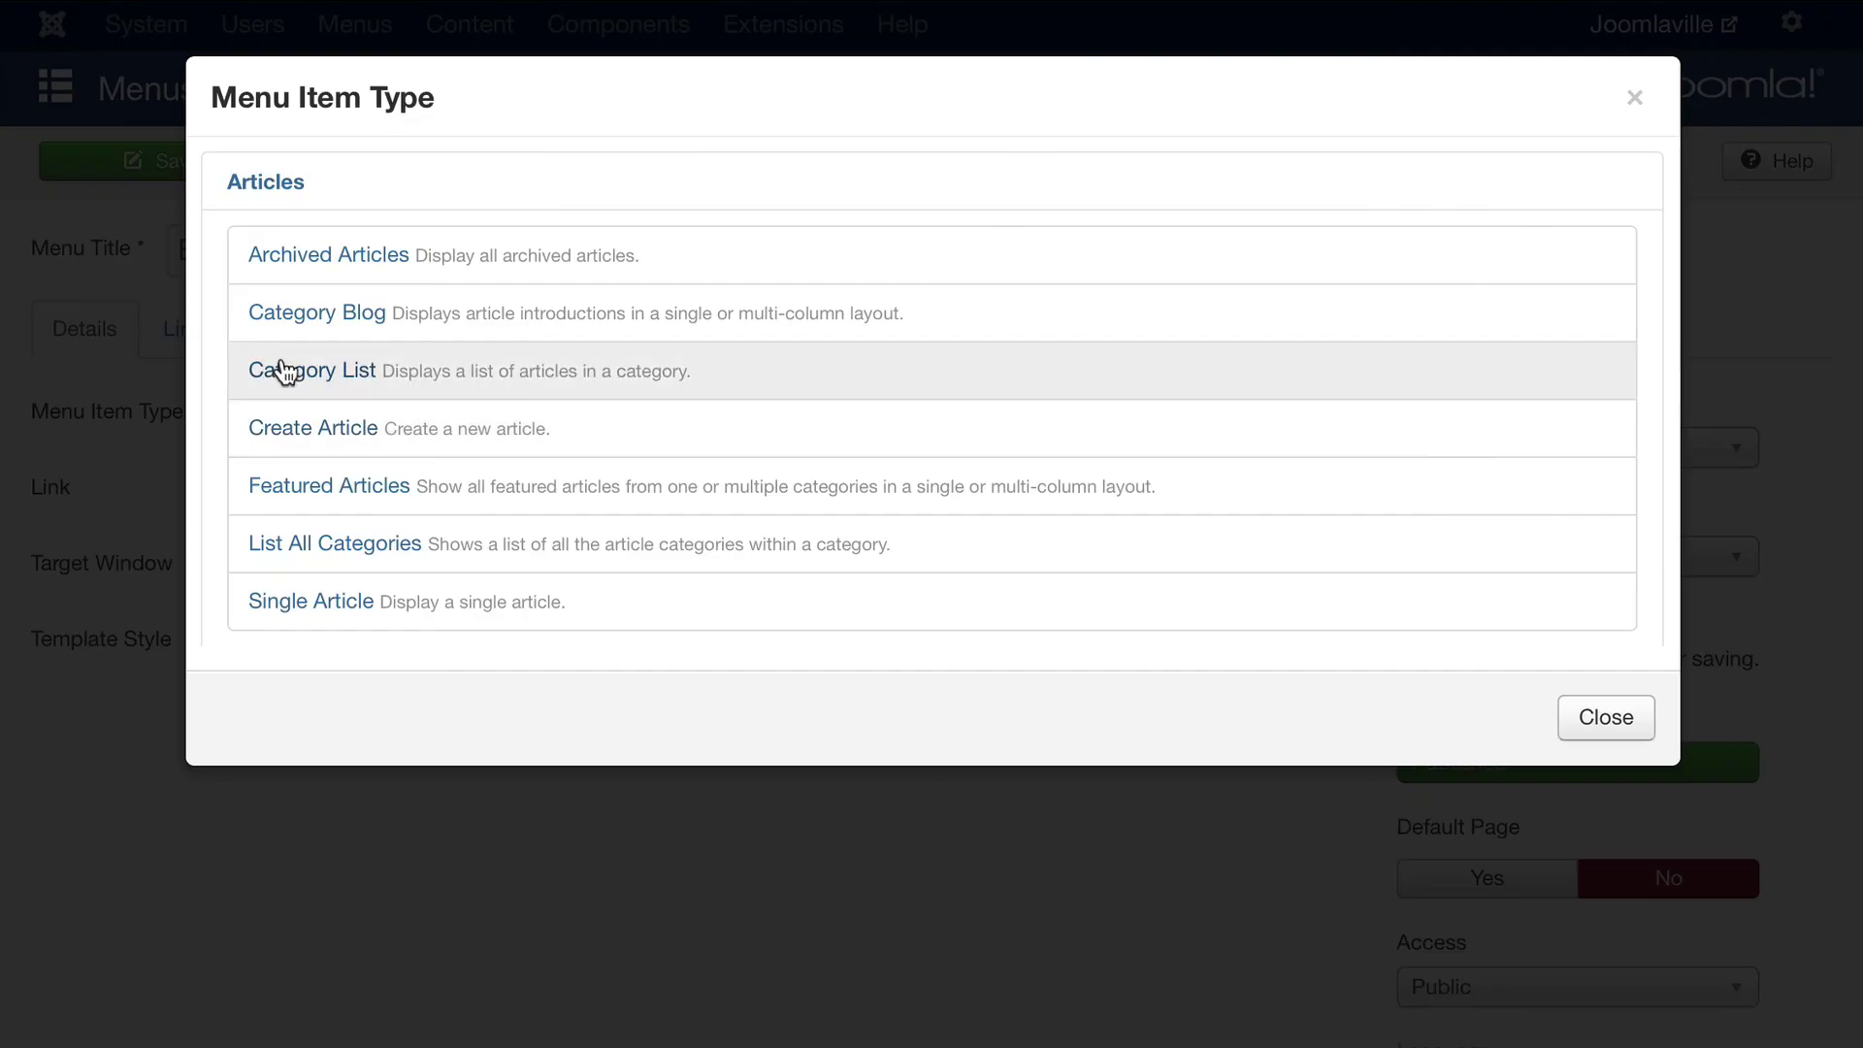
left_click(284, 374)
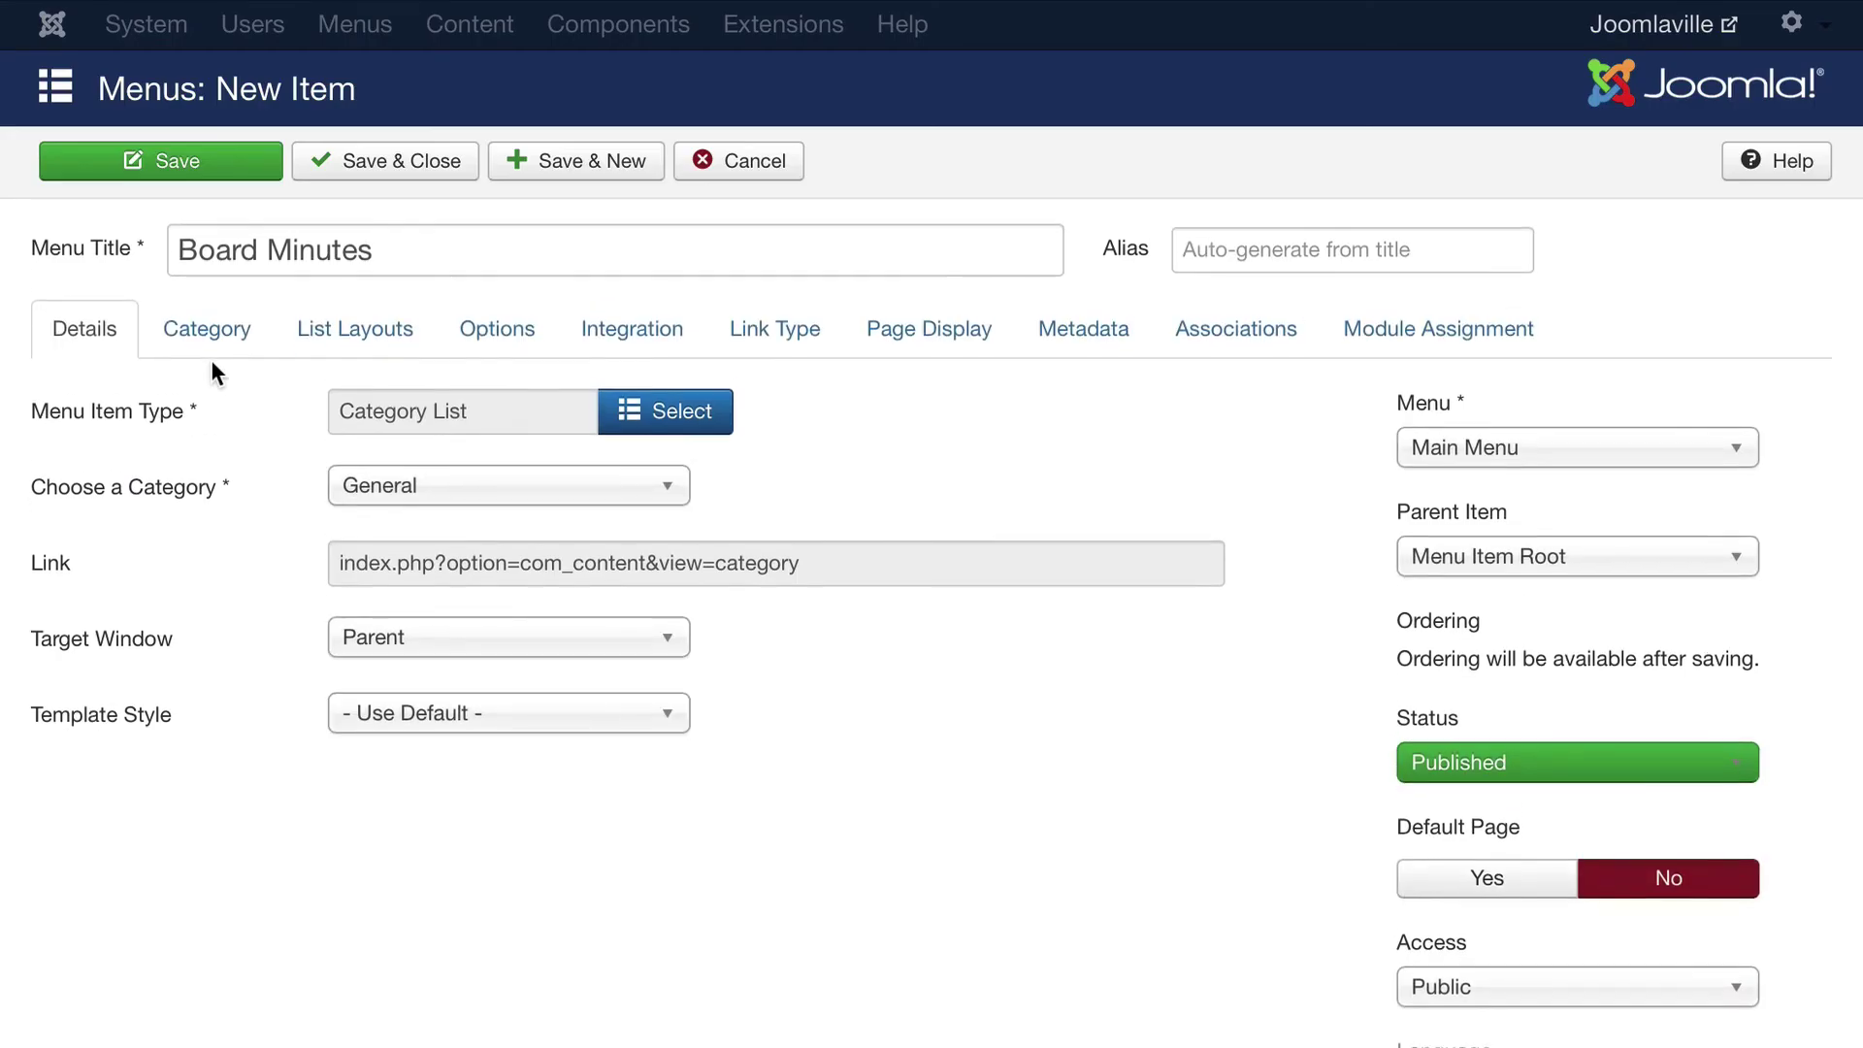
Point the menu item at the Board Minutes category, restrict access to Board Members, and save
left_click(407, 485)
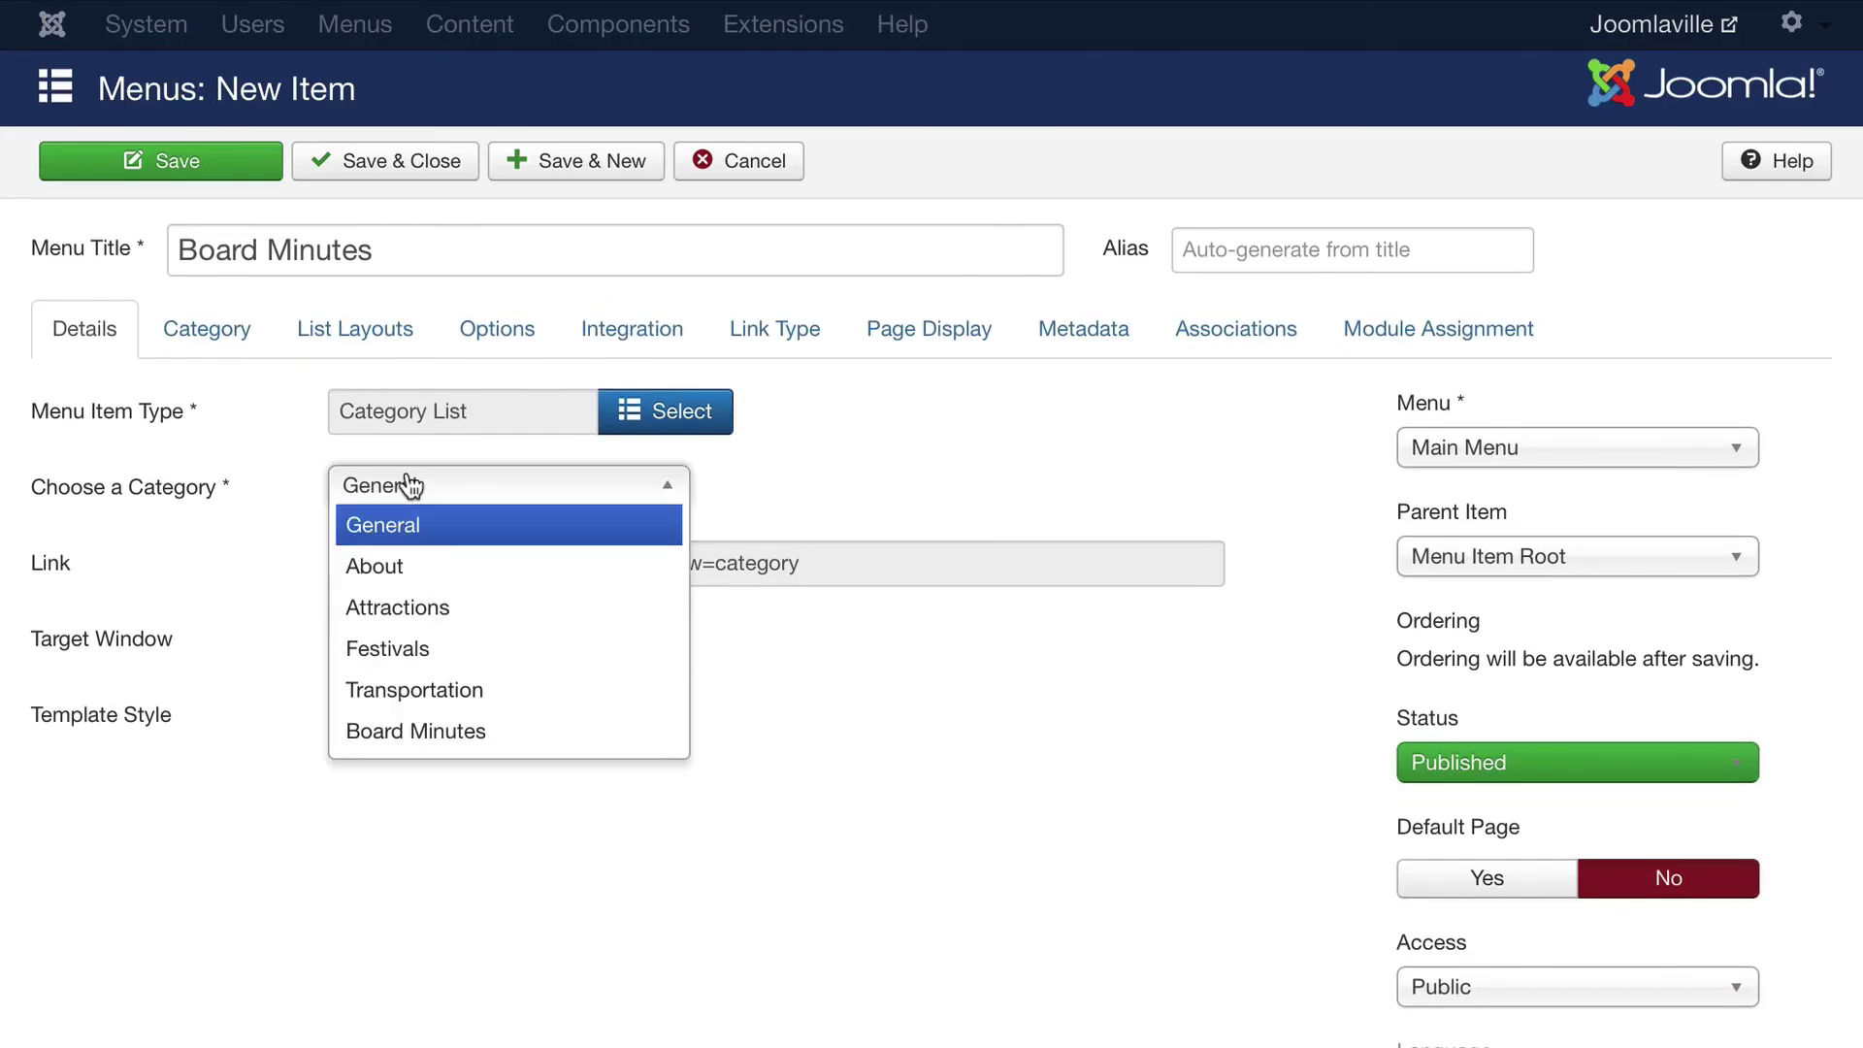
left_click(424, 728)
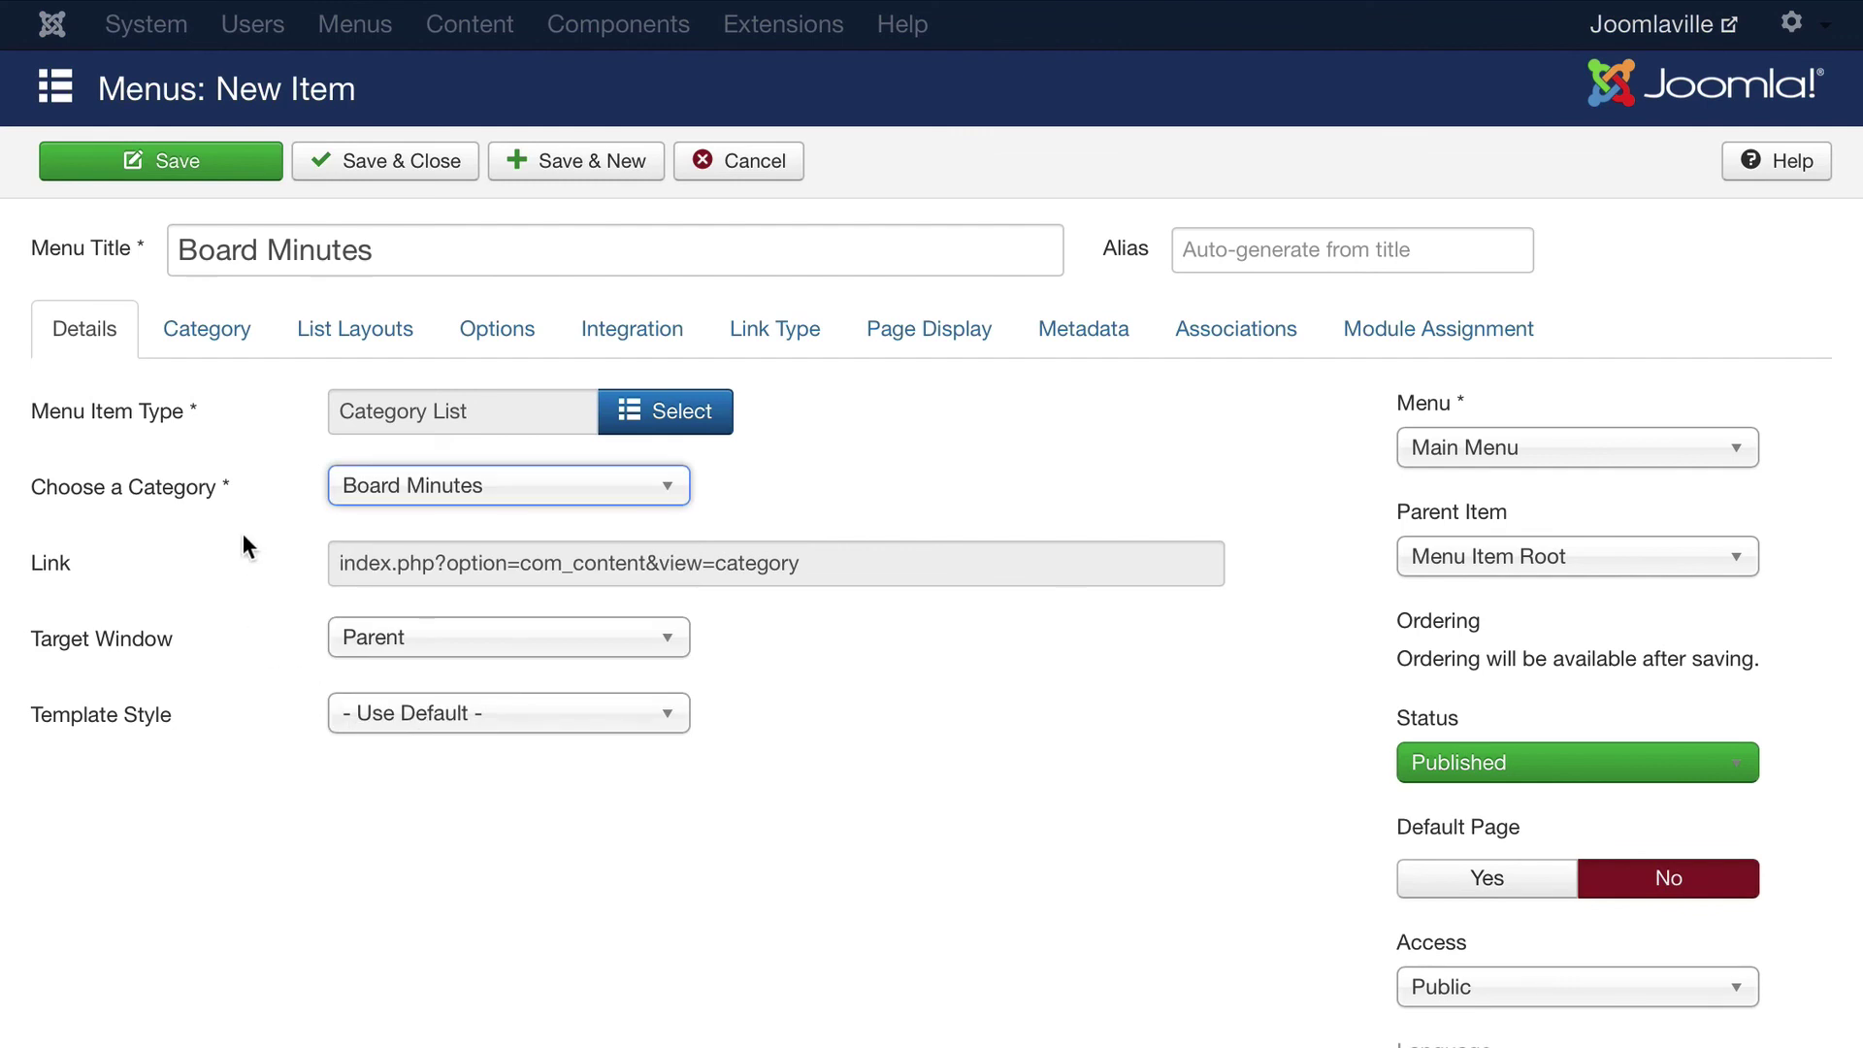
scroll(243, 533, "down", 3)
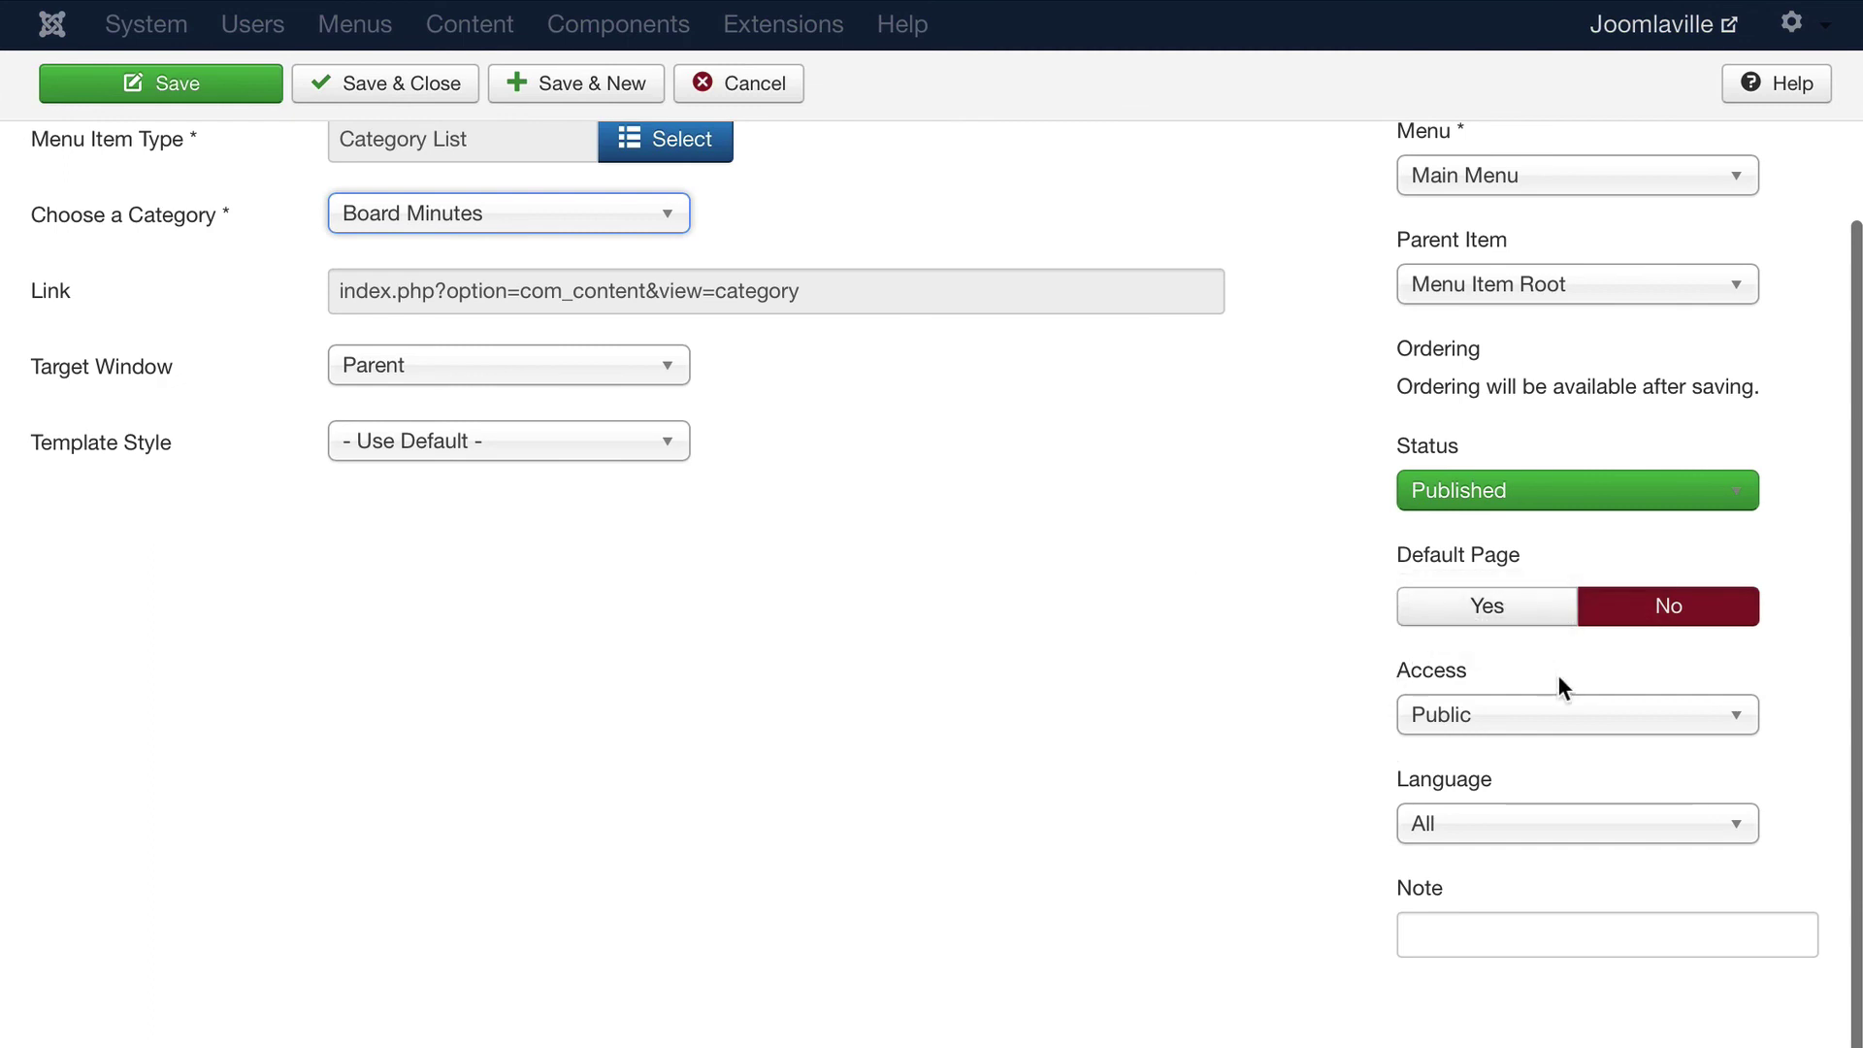
left_click(1439, 731)
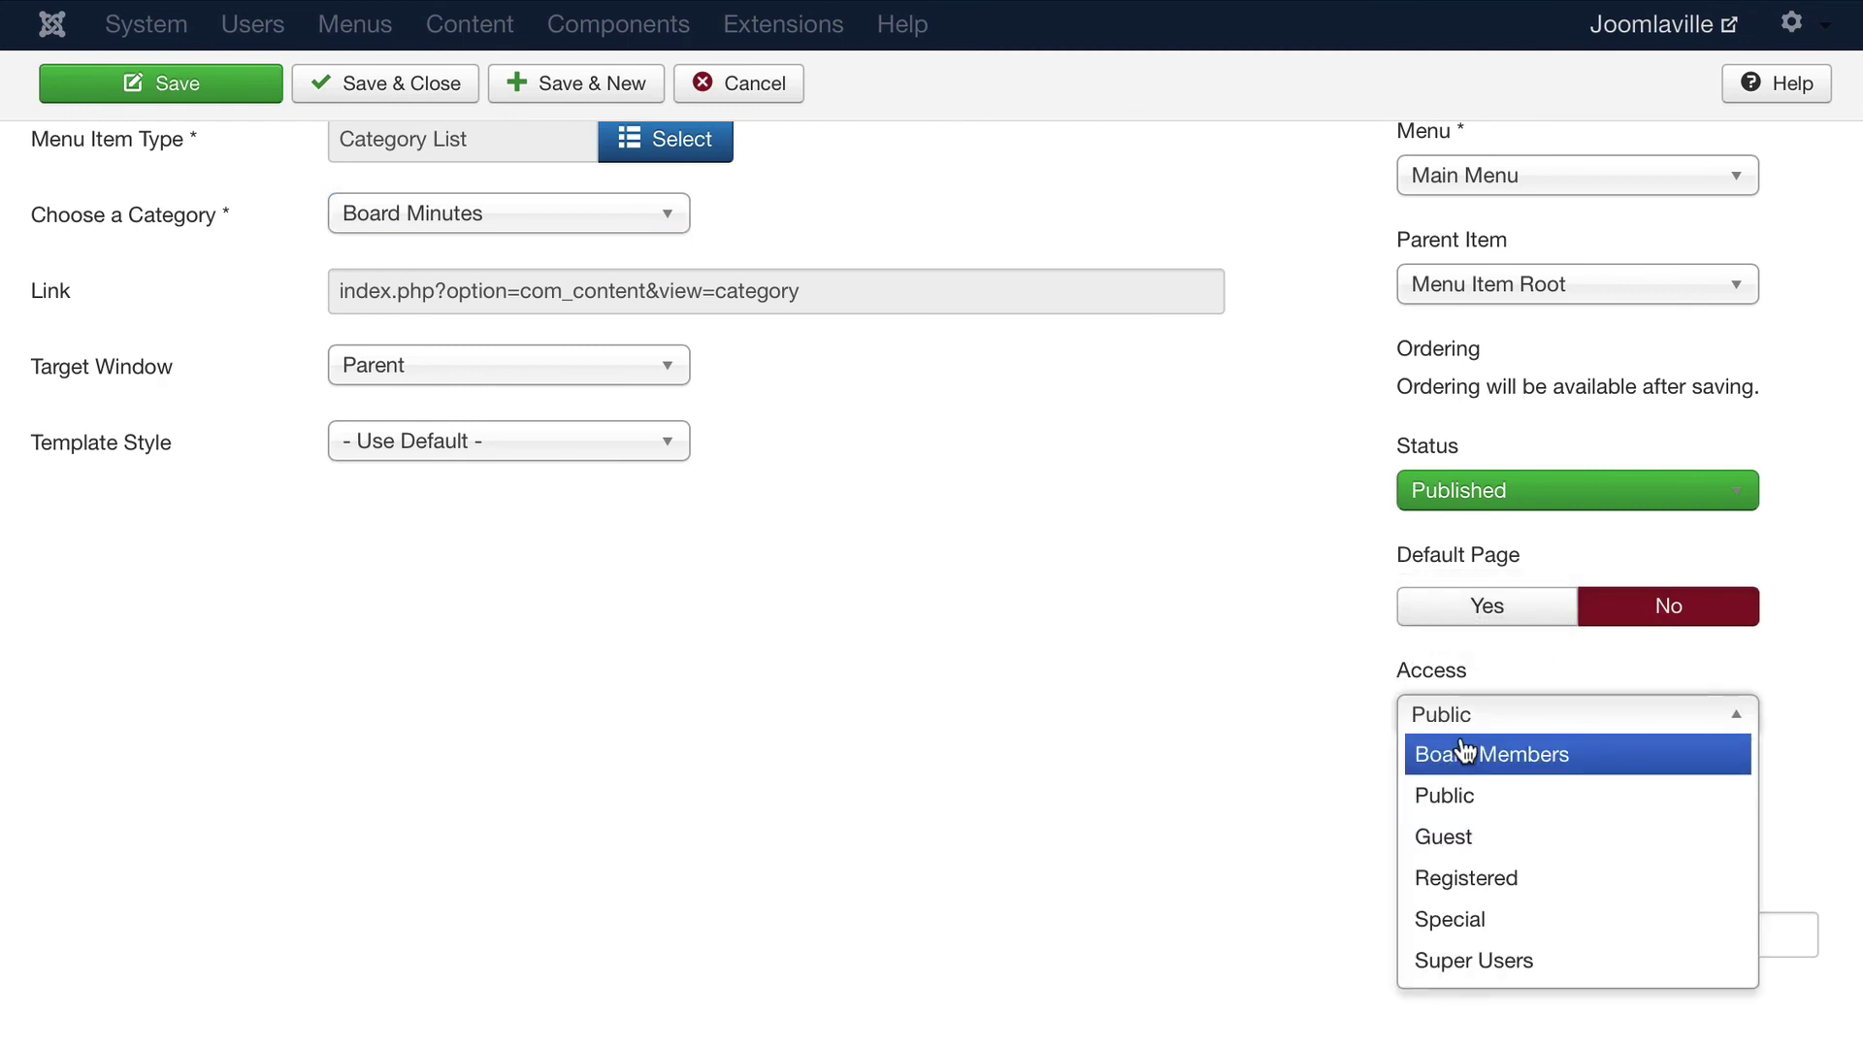
left_click(1480, 756)
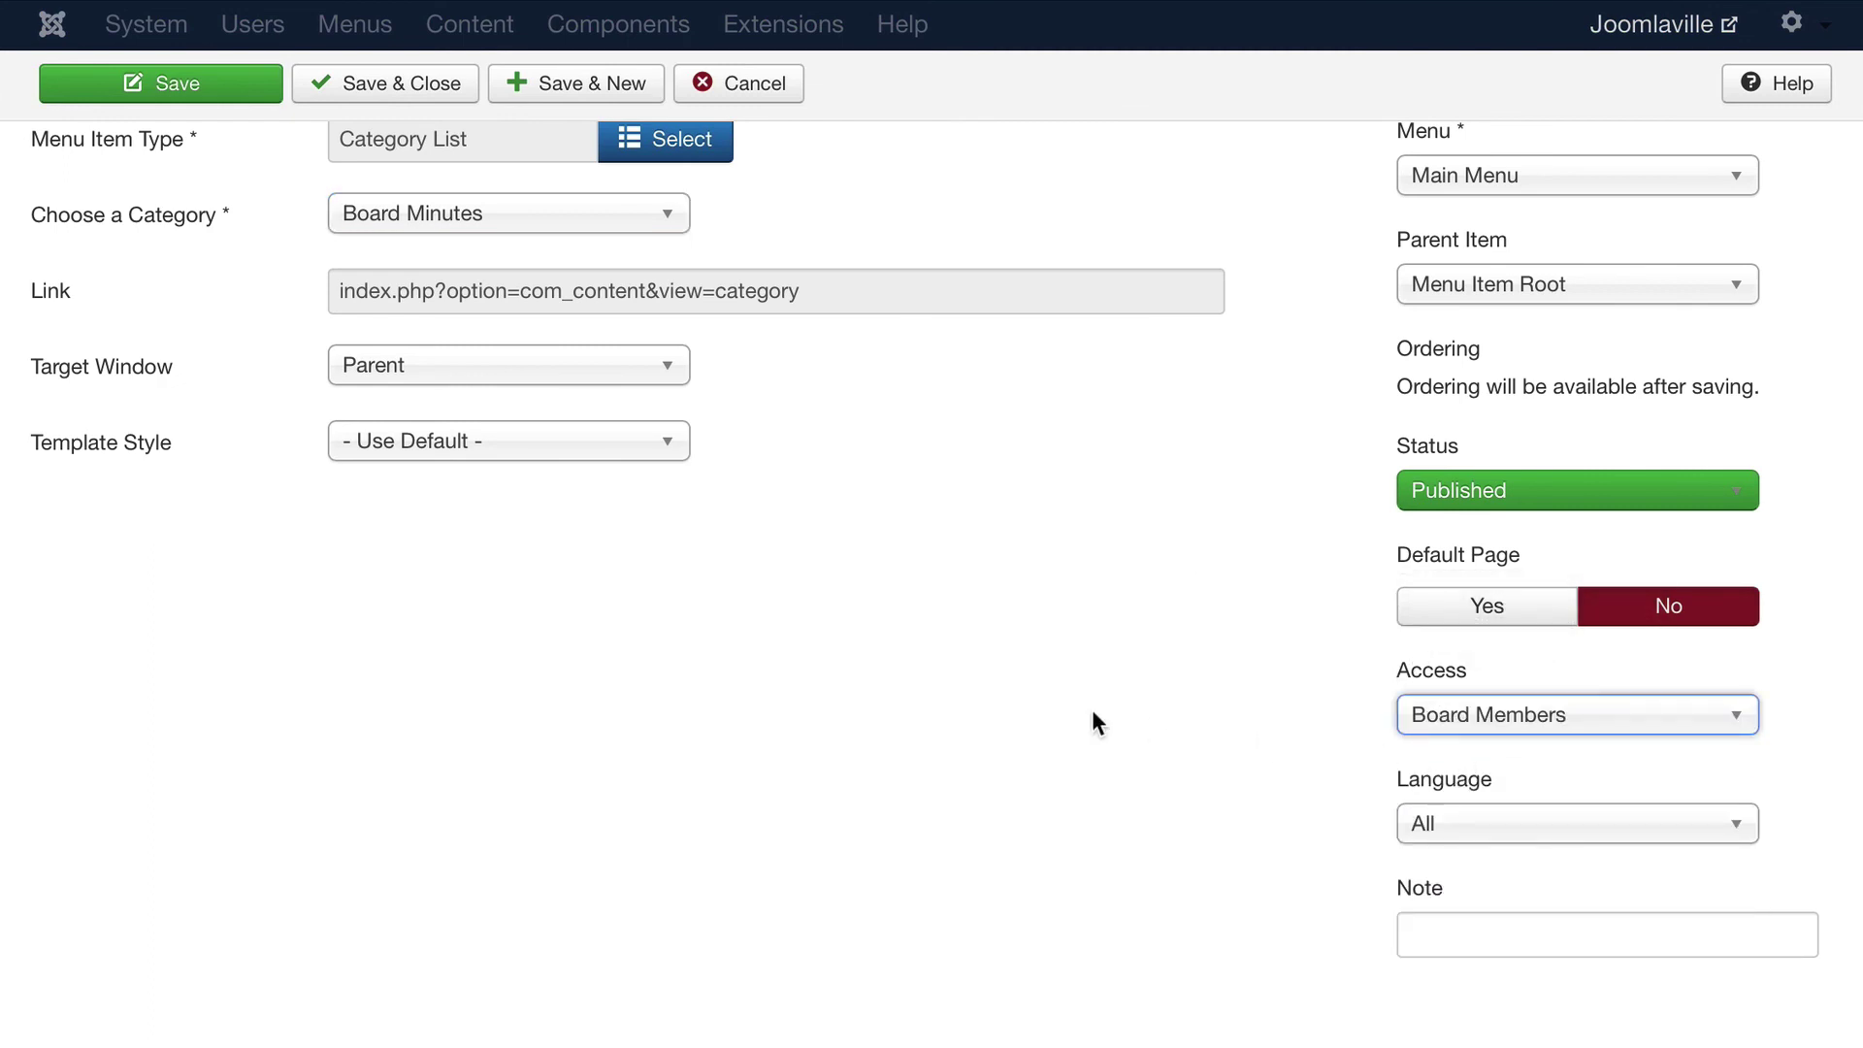
scroll(1092, 723, "up", 3)
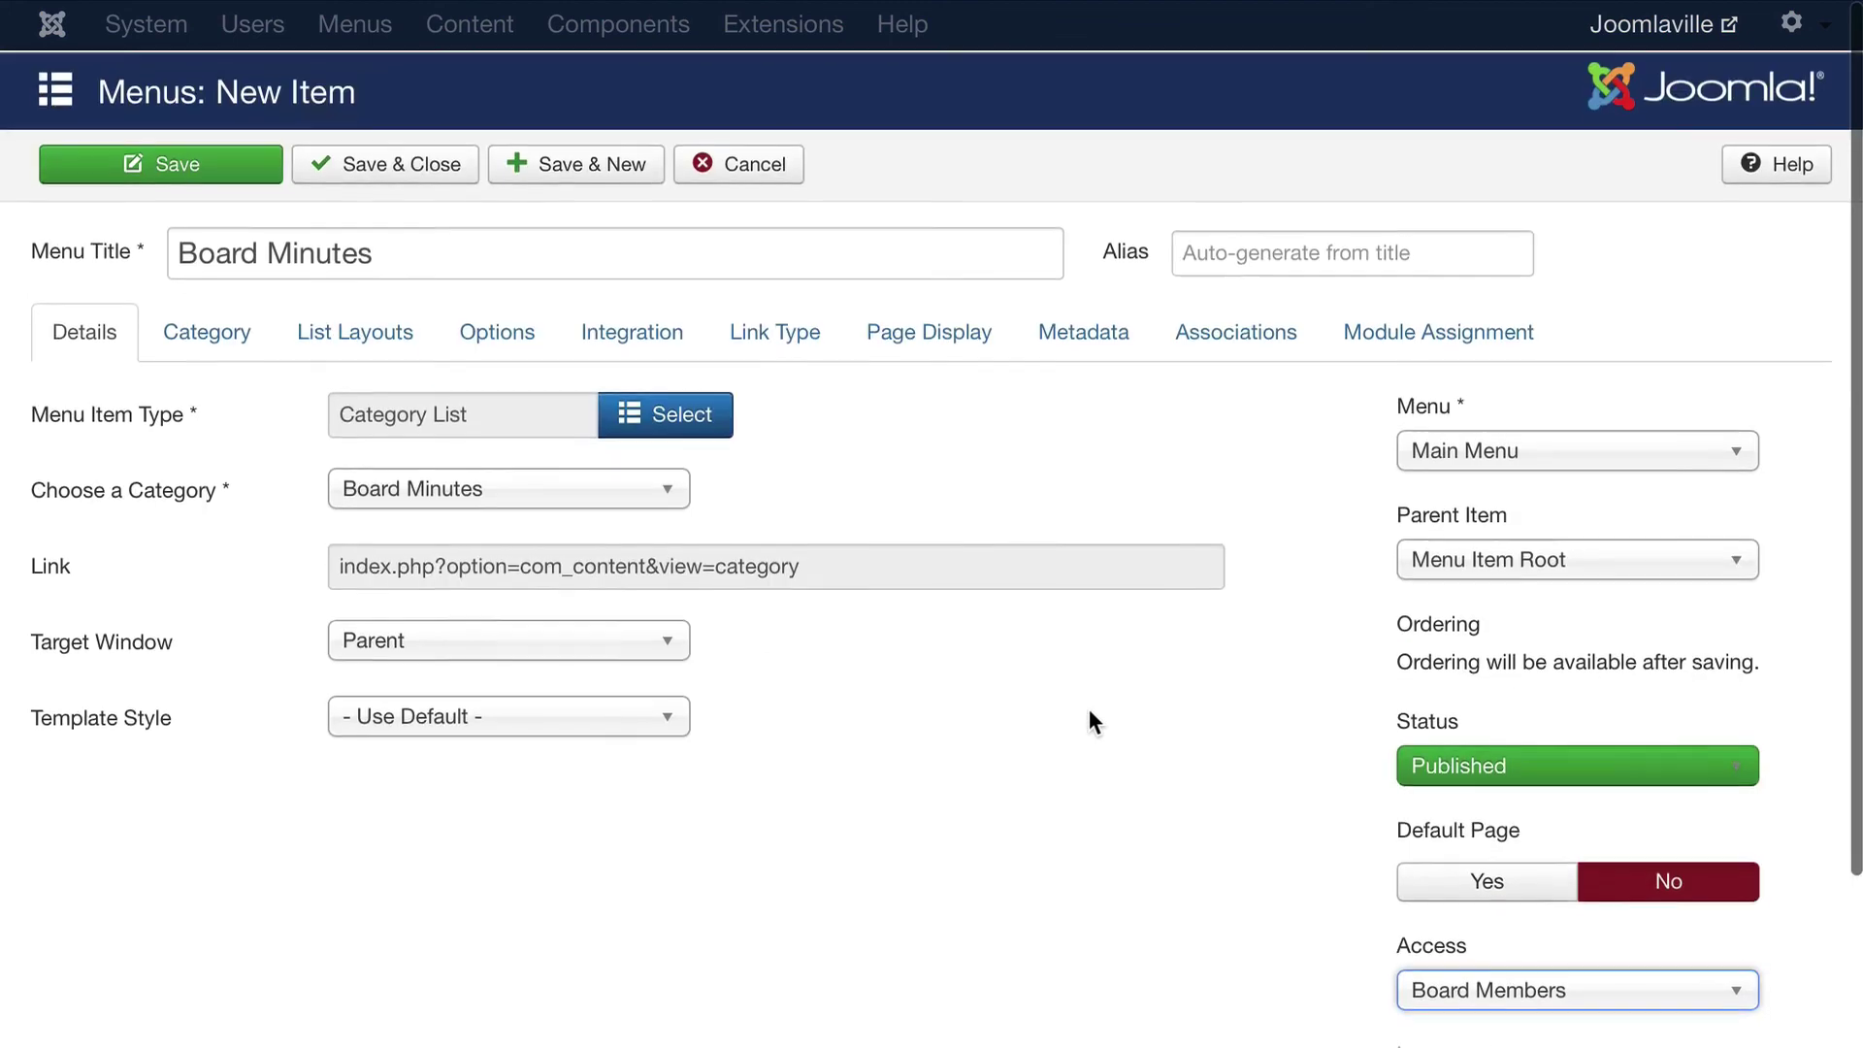
left_click(388, 160)
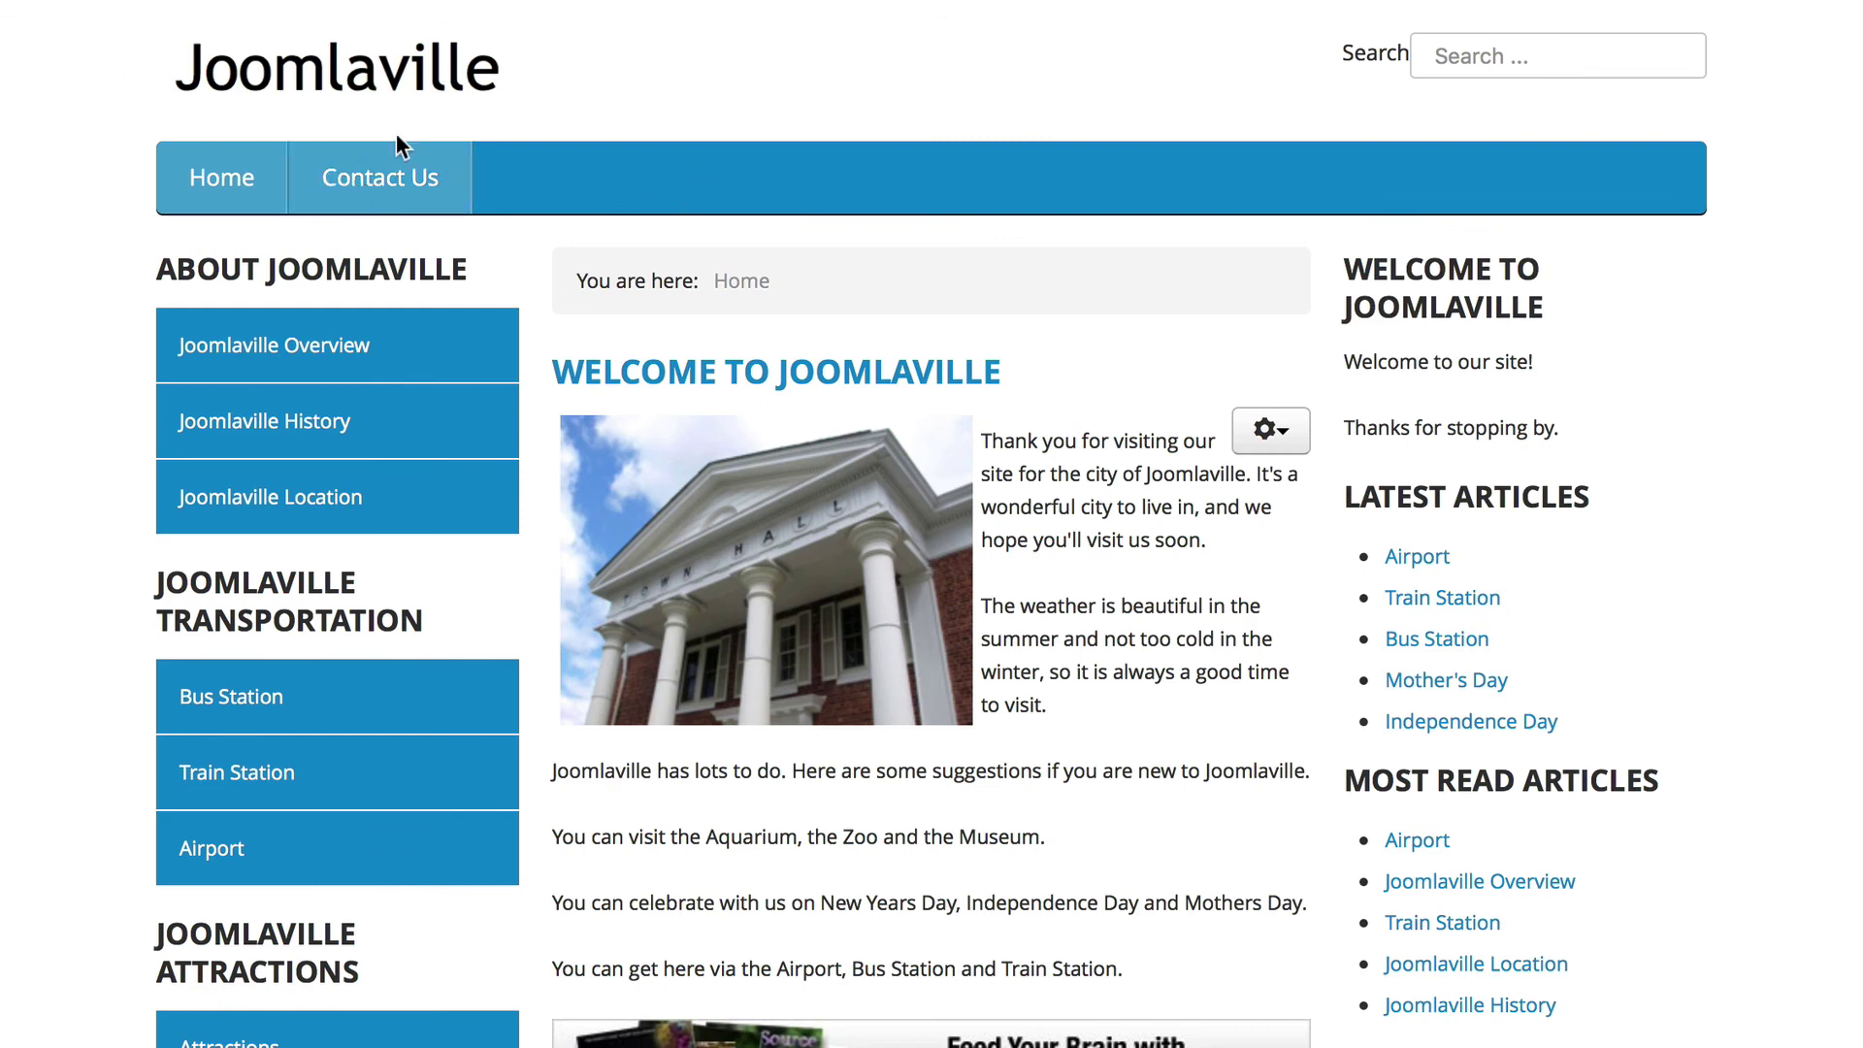
Log in through the site's Login Form with the administrator credentials, then open the Board Minutes page
scroll(706, 150, "down", 5)
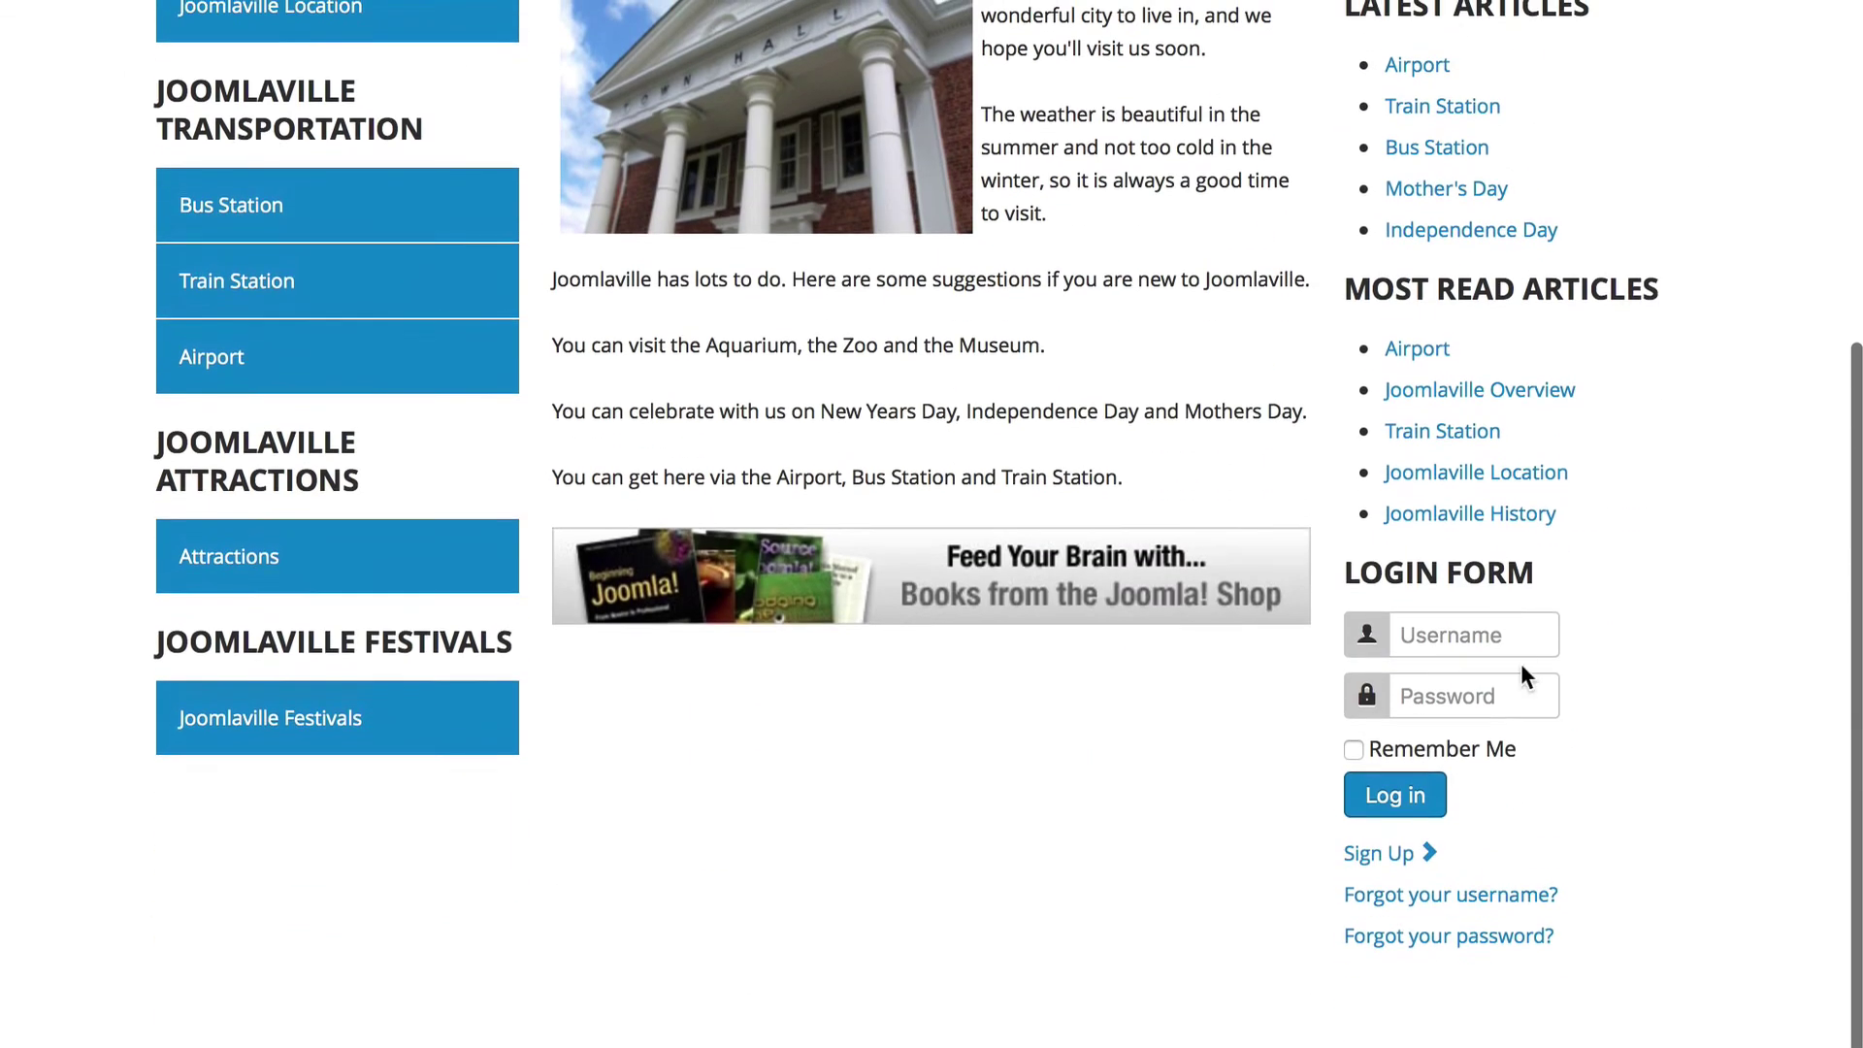
left_click(1449, 640)
type("admin")
key("Tab")
type("admin")
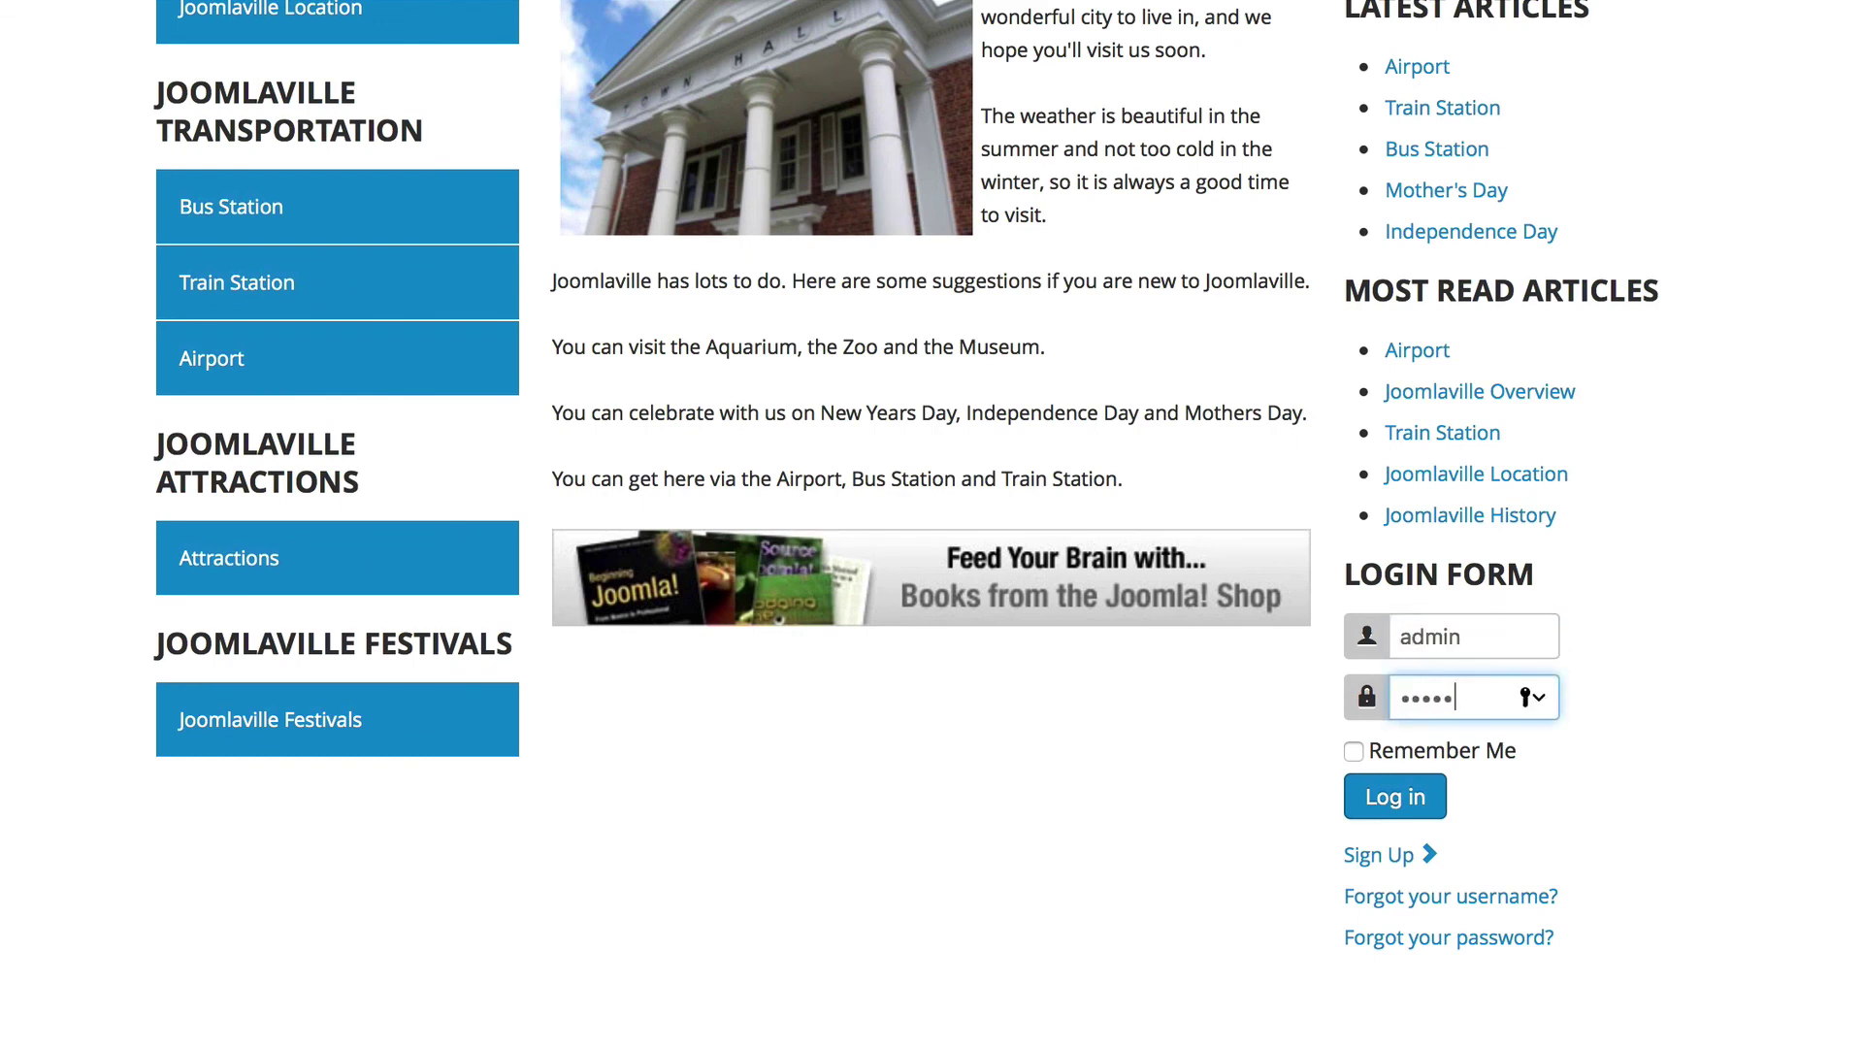
key("Return")
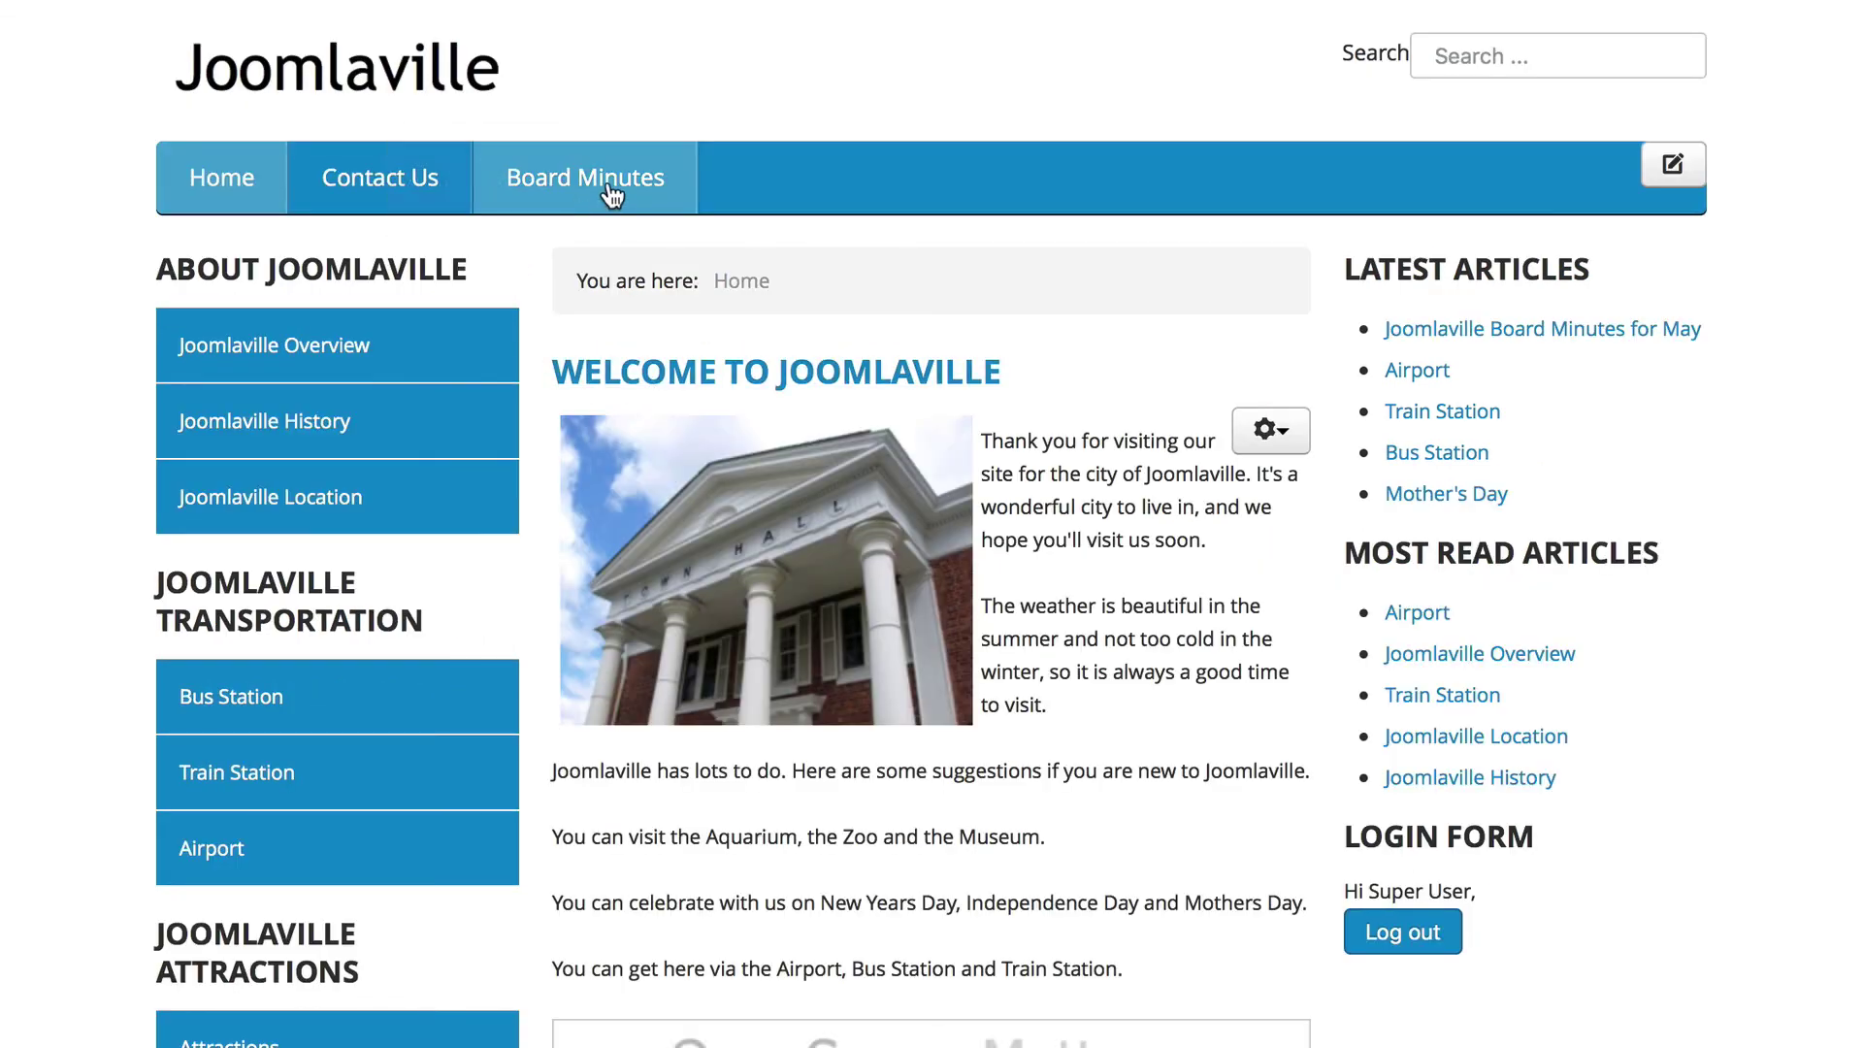
left_click(607, 180)
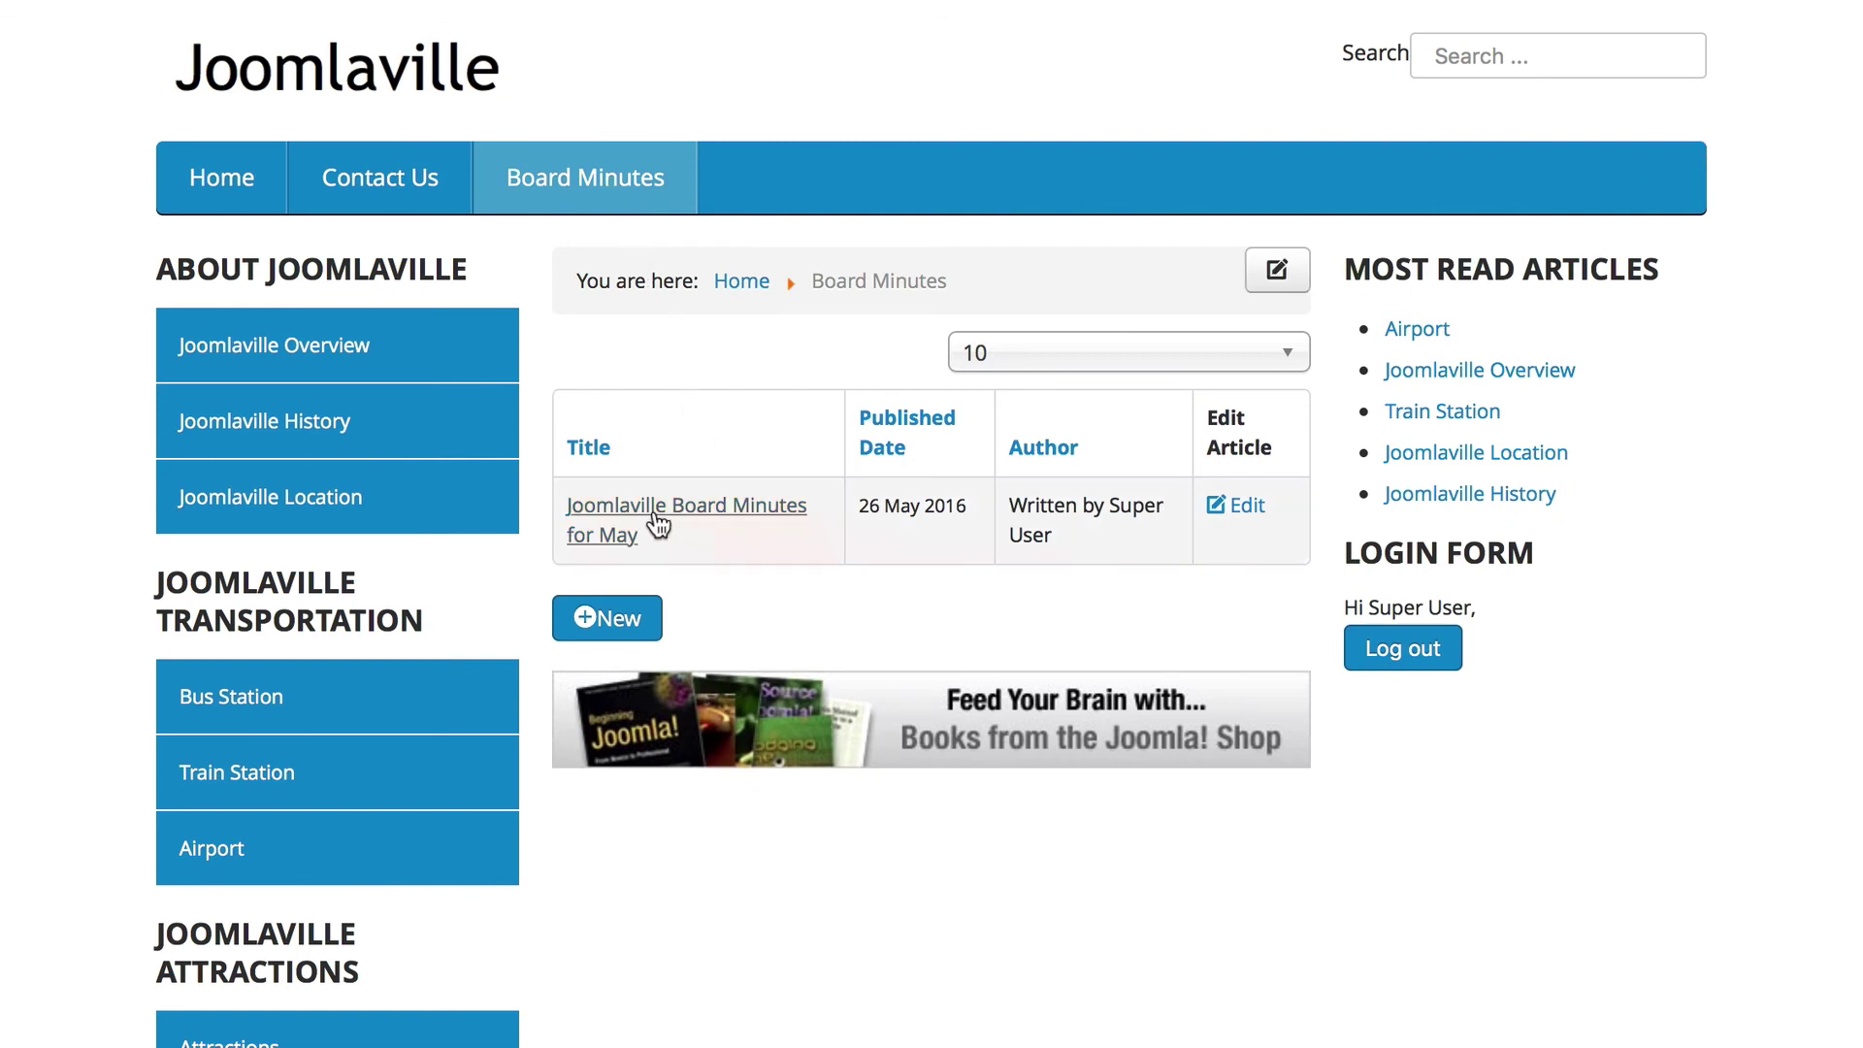